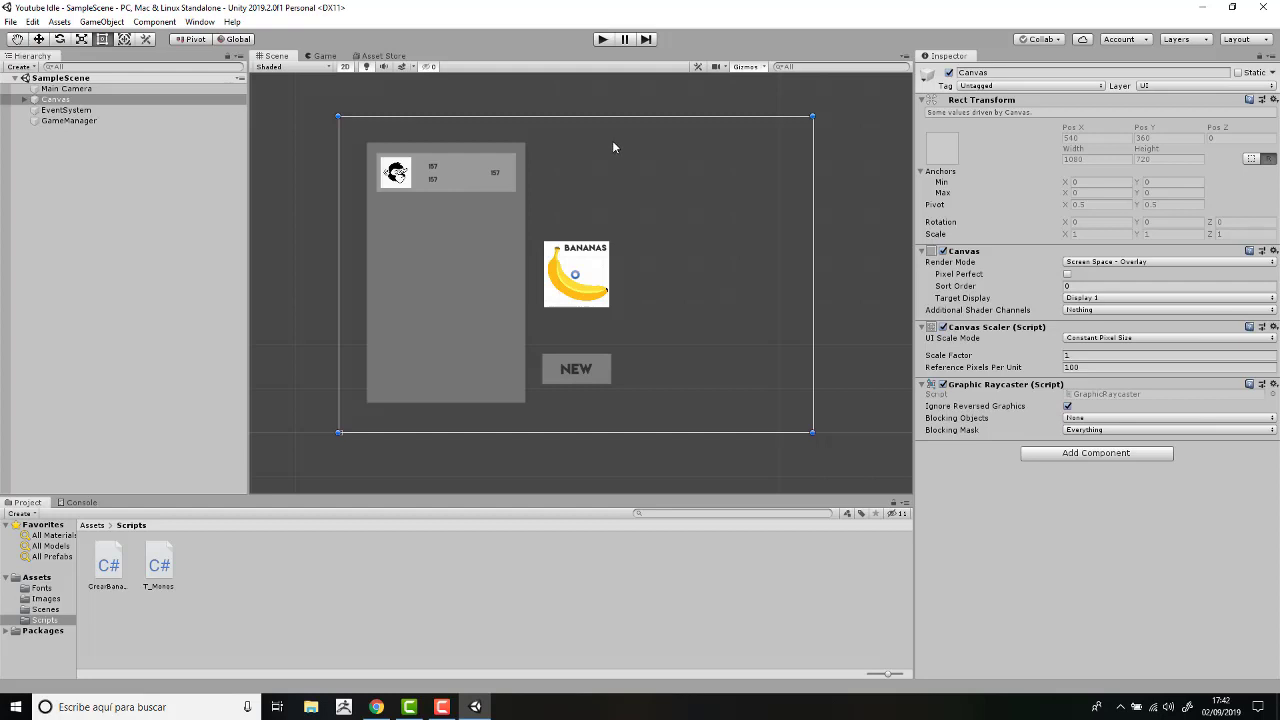
Start play mode and click the banana to begin earning bananas.
{"action": "left_click", "coordinate": [602, 41]}
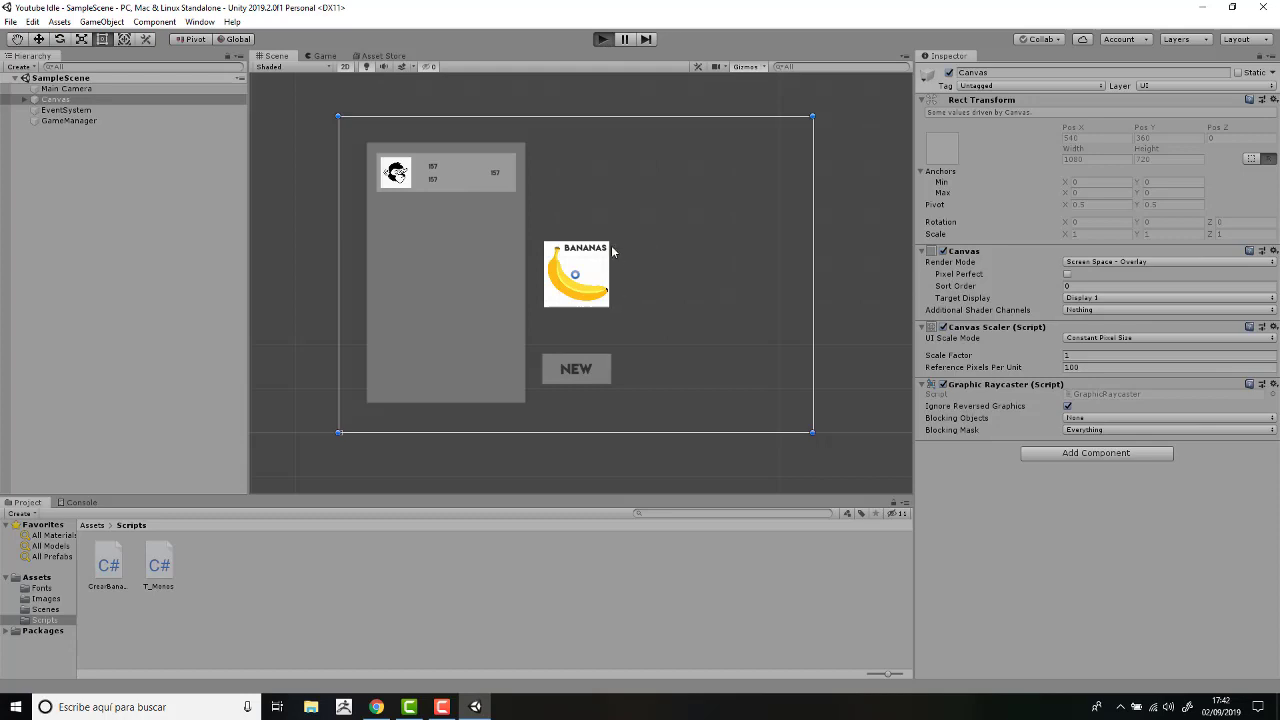
{"action": "left_click", "coordinate": [591, 279]}
Click the banana three more times to earn more bananas.
{"action": "left_click", "coordinate": [591, 279]}
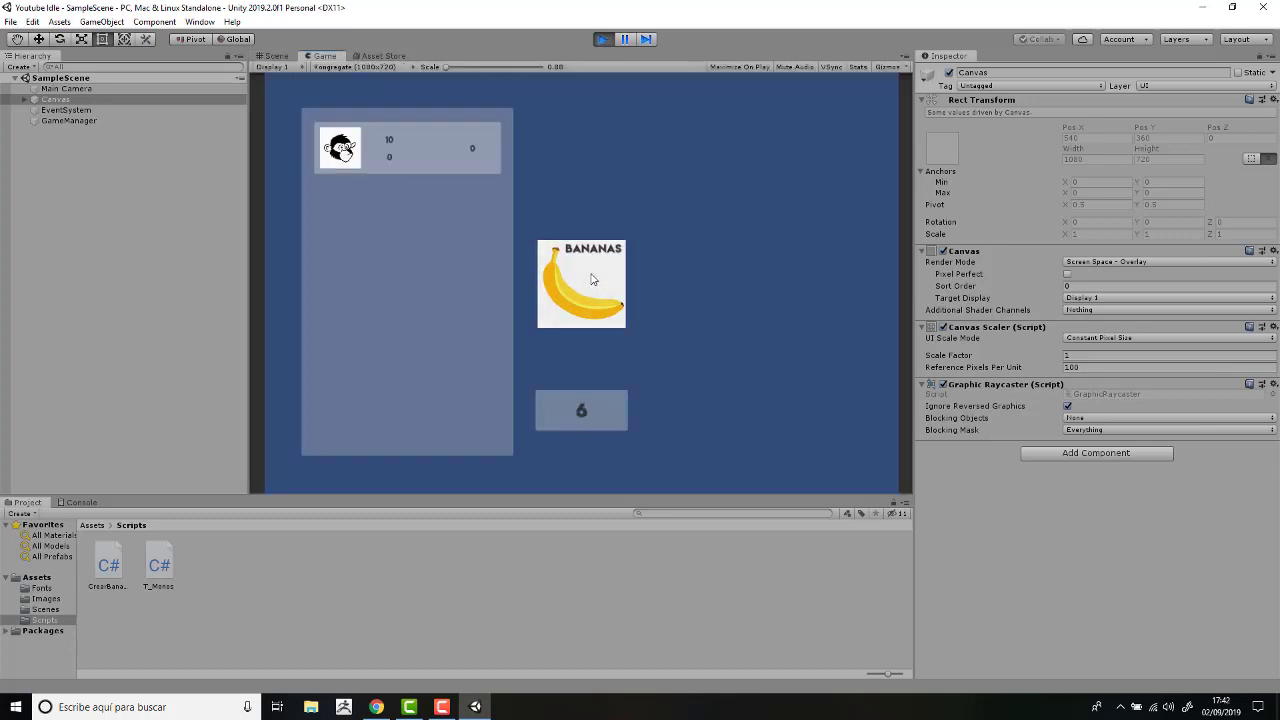
{"action": "left_click", "coordinate": [591, 279]}
{"action": "left_click", "coordinate": [591, 279]}
Hire monkey workers repeatedly via the monkey icon, then stop play mode.
{"action": "left_click", "coordinate": [345, 153]}
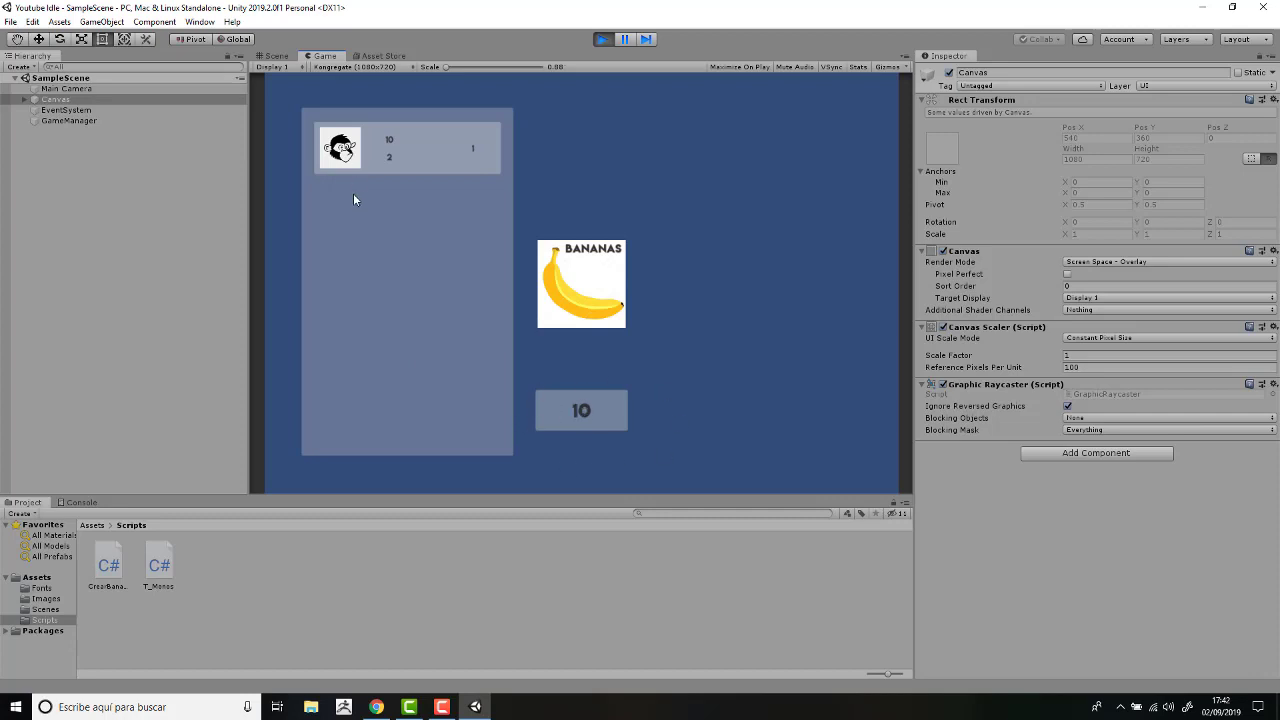
{"action": "left_click", "coordinate": [341, 149]}
{"action": "left_click", "coordinate": [341, 150]}
{"action": "left_click", "coordinate": [356, 158]}
{"action": "left_click", "coordinate": [347, 150]}
{"action": "left_click", "coordinate": [348, 155]}
{"action": "left_click", "coordinate": [347, 156]}
{"action": "left_click", "coordinate": [347, 156]}
{"action": "left_click", "coordinate": [347, 156]}
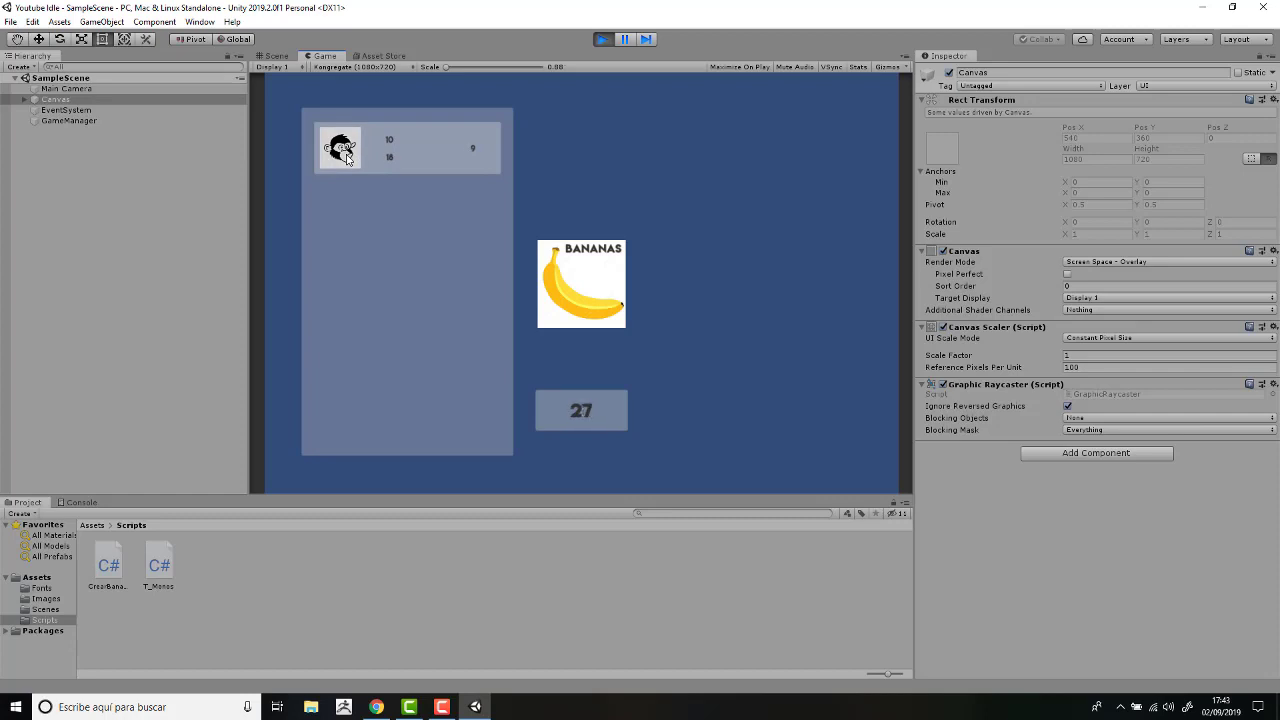
{"action": "left_click", "coordinate": [347, 156]}
{"action": "left_click", "coordinate": [347, 156]}
{"action": "left_click", "coordinate": [347, 156]}
{"action": "left_click", "coordinate": [347, 156]}
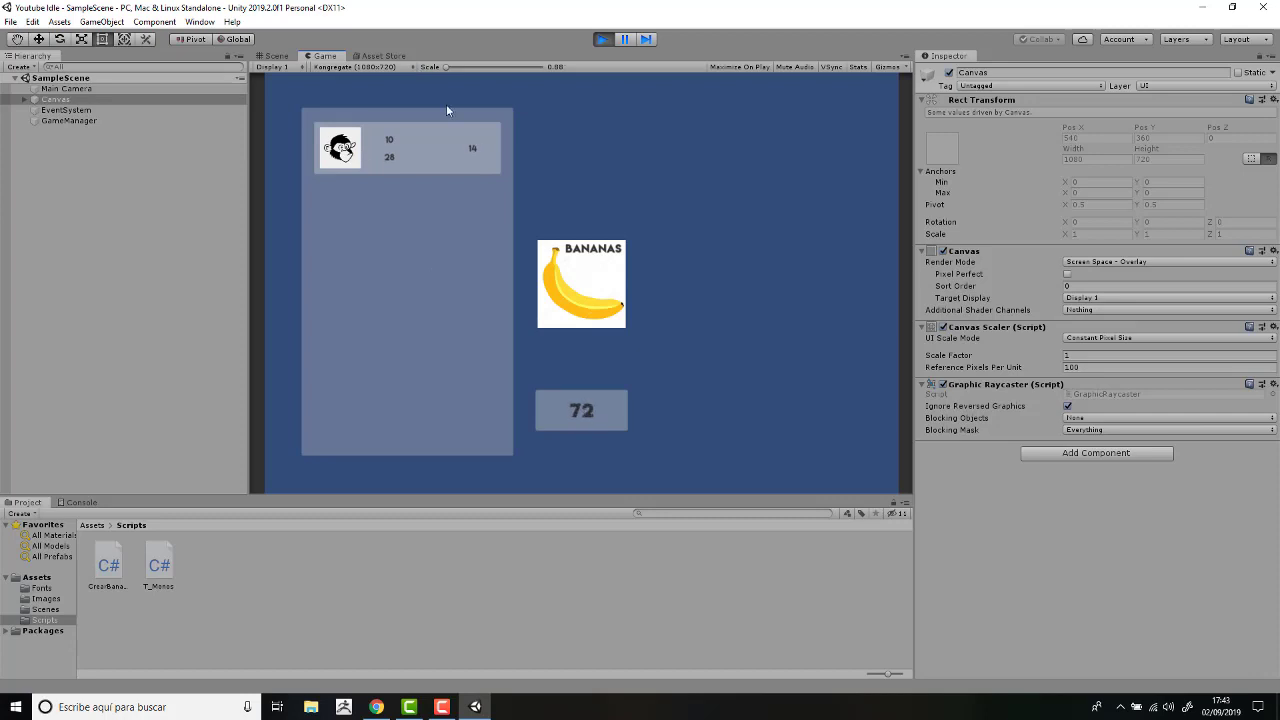
{"action": "left_click", "coordinate": [604, 42]}
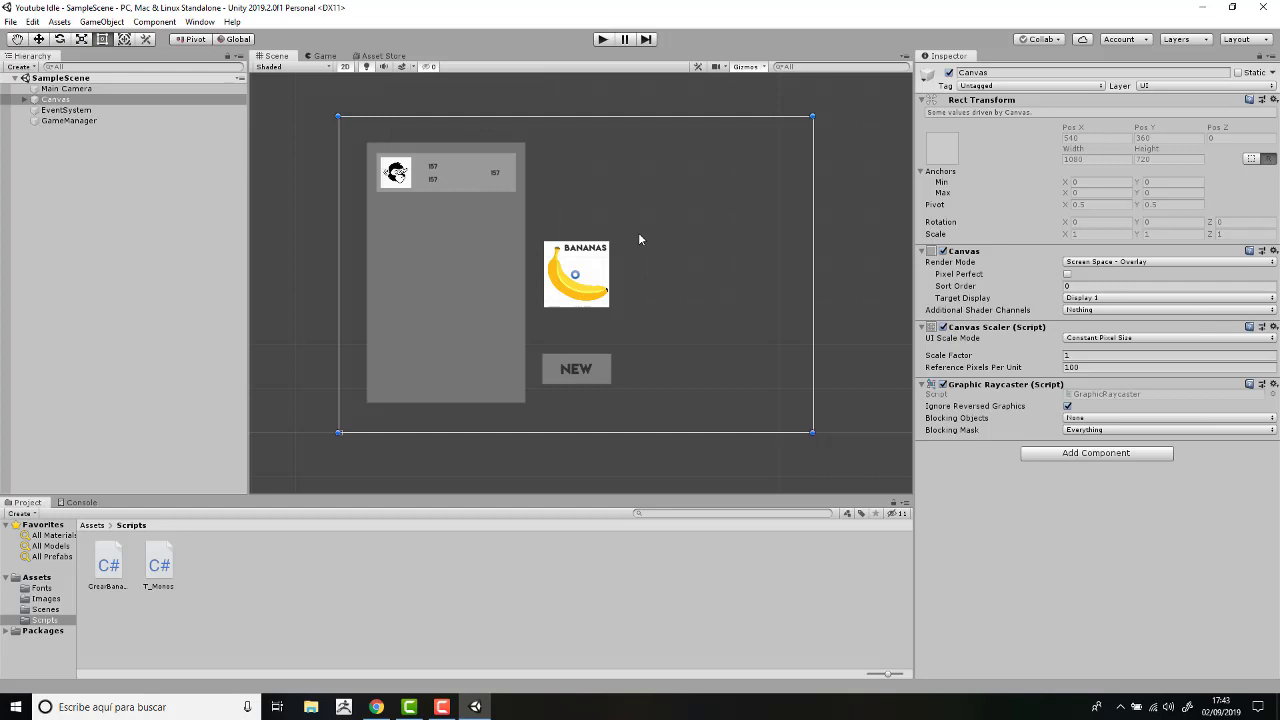
Drag the MonosTrab row lower in the workers panel, then select PanelTrabajadores.
{"action": "left_click", "coordinate": [397, 174]}
{"action": "left_click", "coordinate": [485, 162]}
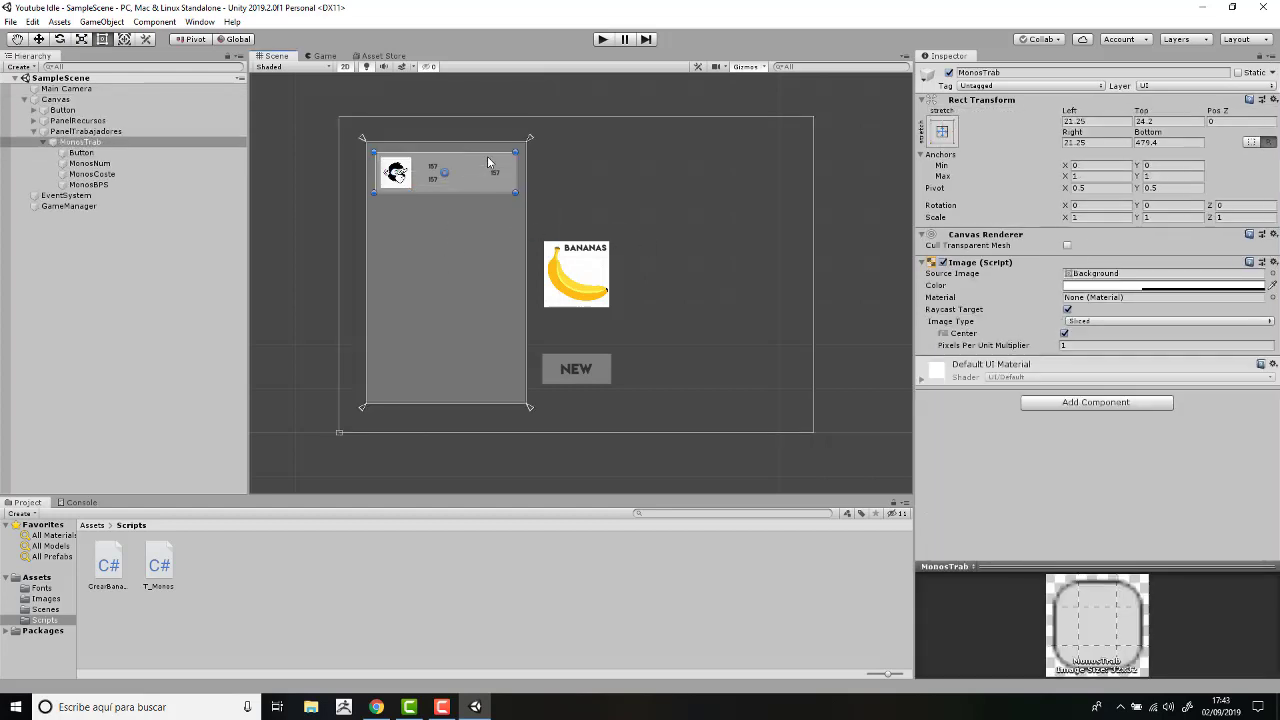
{"action": "left_click_drag", "start_coordinate": [487, 156], "coordinate": [488, 184]}
{"action": "scroll", "coordinate": [440, 161], "scroll_direction": "up", "scroll_amount": 2}
{"action": "scroll", "coordinate": [432, 160], "scroll_direction": "up", "scroll_amount": 3}
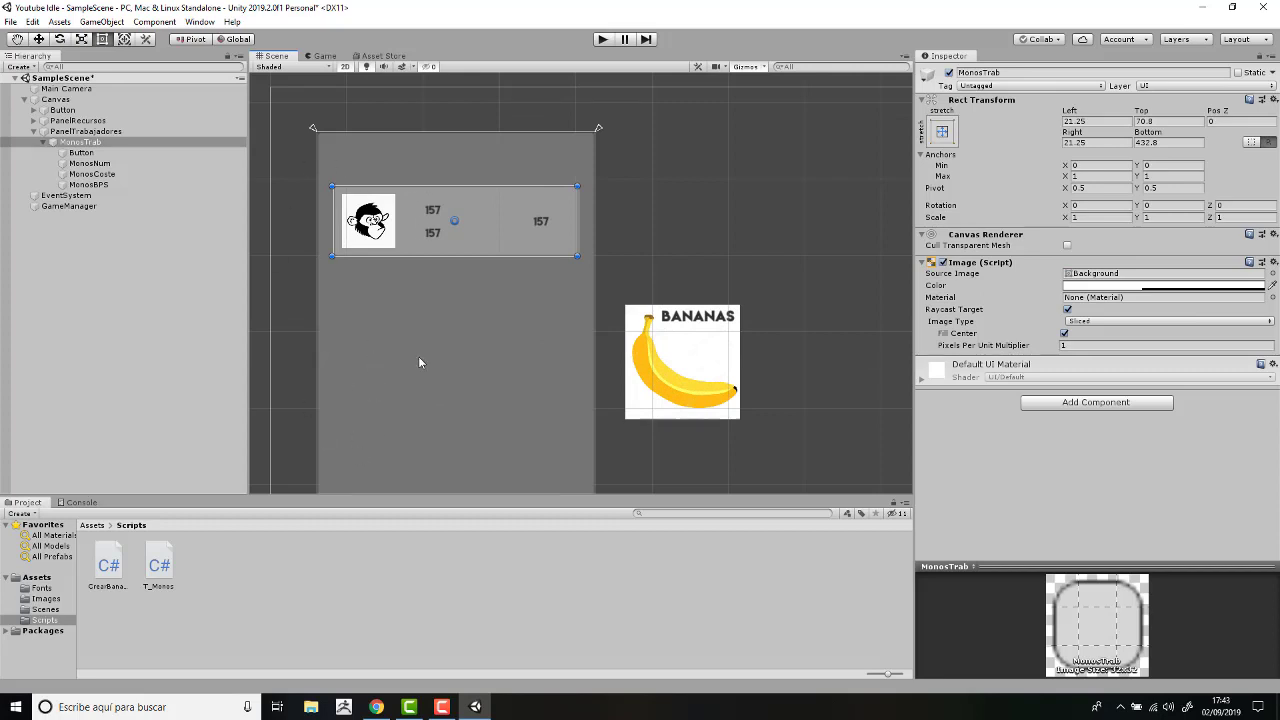
{"action": "mouse_move", "coordinate": [419, 362]}
{"action": "middle_mouse_down"}
{"action": "mouse_move", "coordinate": [431, 282]}
{"action": "mouse_move", "coordinate": [426, 325]}
{"action": "middle_mouse_up"}
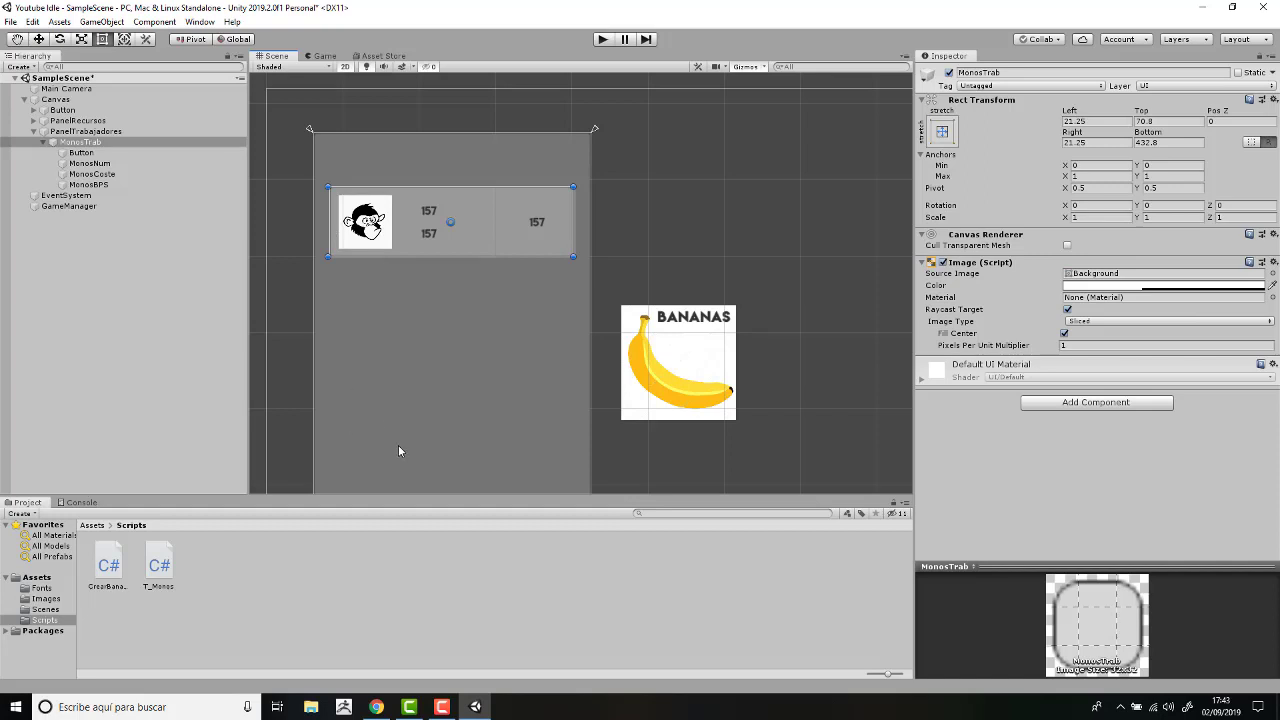
{"action": "left_click", "coordinate": [42, 142]}
{"action": "left_click", "coordinate": [106, 132]}
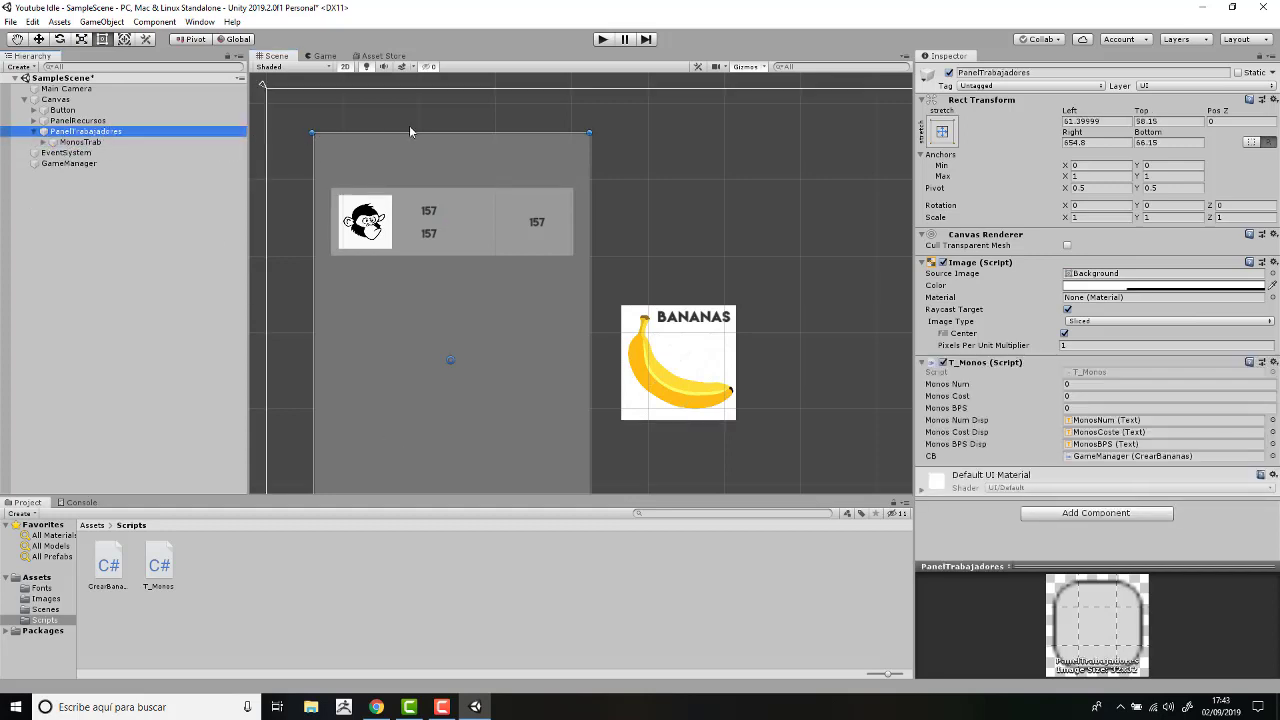
Add a UI Button inside PanelTrabajadores and move it above the monkey row.
{"action": "right_click", "coordinate": [99, 131]}
{"action": "mouse_move", "coordinate": [176, 358]}
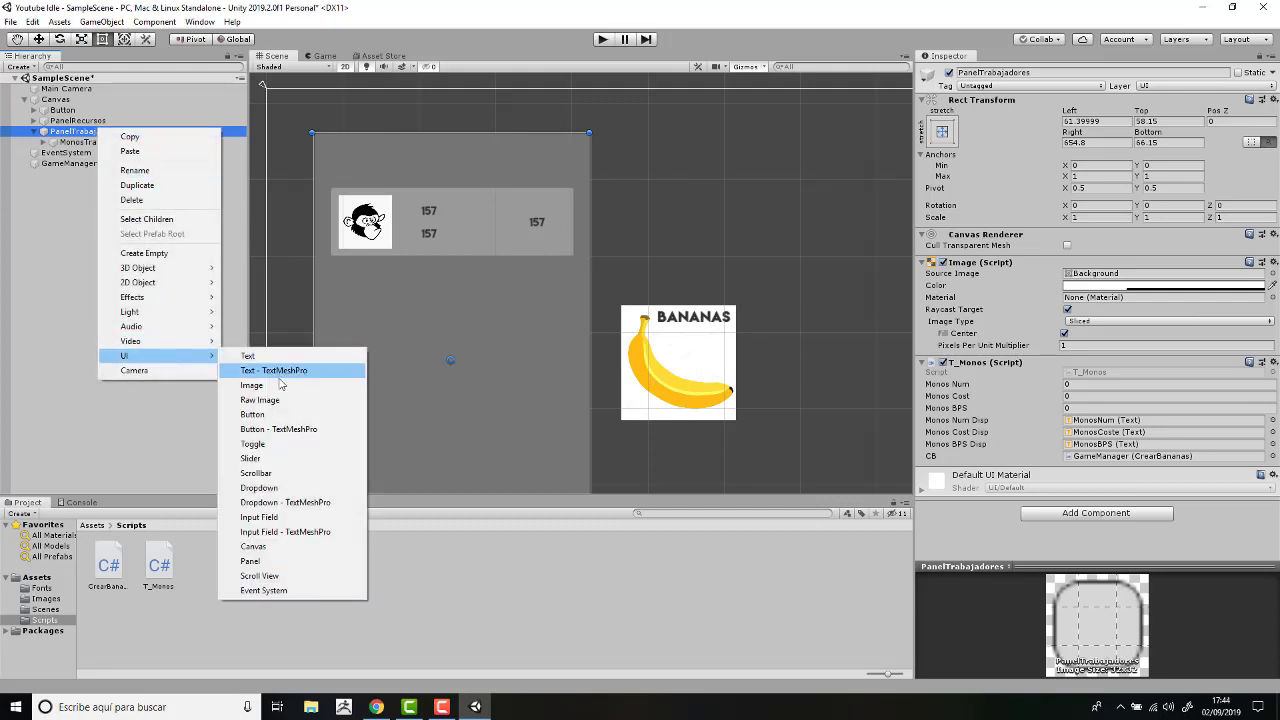
{"action": "left_click", "coordinate": [259, 414]}
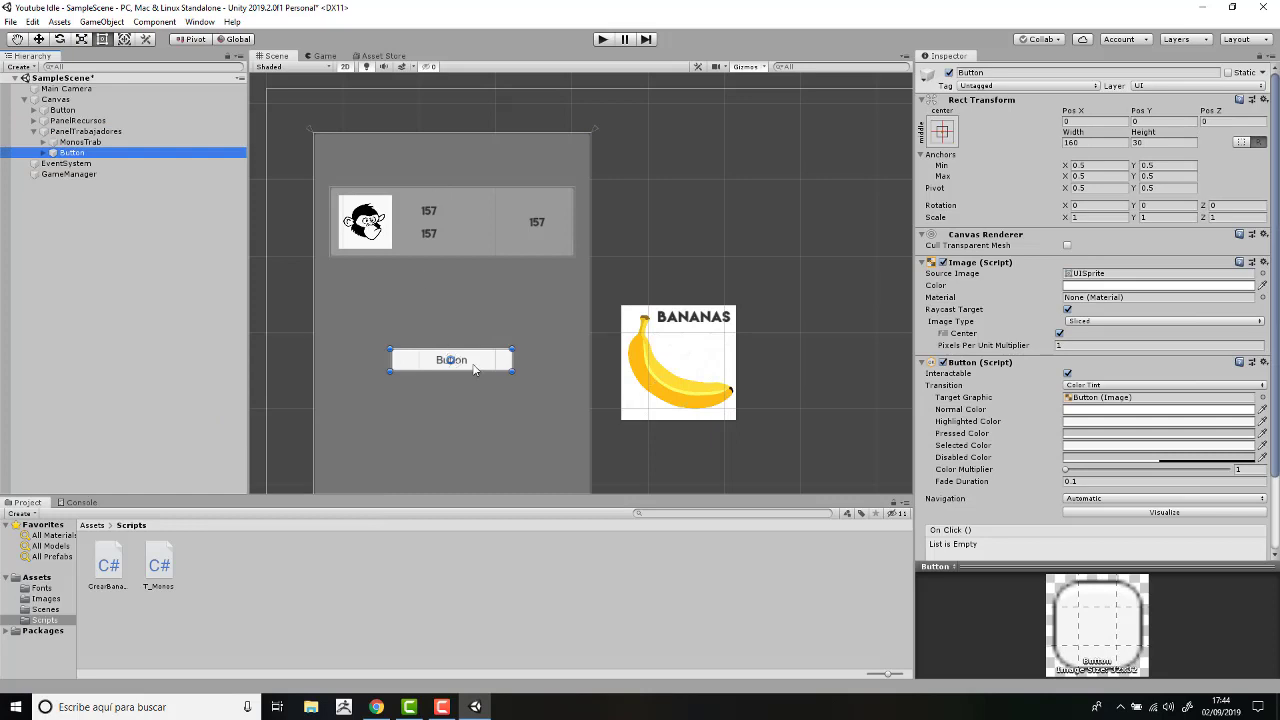
{"action": "mouse_move", "coordinate": [474, 370]}
{"action": "left_mouse_down"}
{"action": "mouse_move", "coordinate": [458, 168]}
{"action": "mouse_move", "coordinate": [385, 168]}
{"action": "left_mouse_up"}
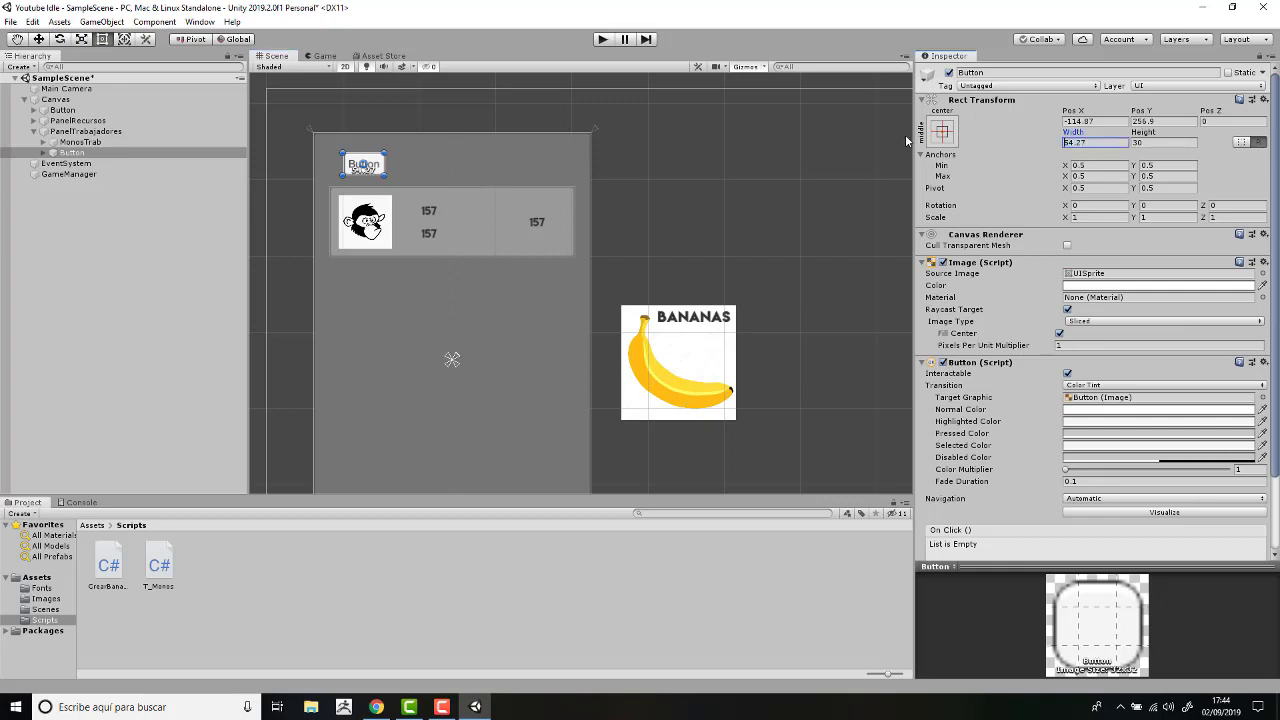
Set the button's width and height to 40 and centre it horizontally.
{"action": "left_click", "coordinate": [1096, 142]}
{"action": "type", "text": "40"}
{"action": "key", "text": "Tab"}
{"action": "type", "text": "40"}
{"action": "scroll", "coordinate": [383, 127], "scroll_direction": "up", "scroll_amount": 2}
{"action": "scroll", "coordinate": [383, 127], "scroll_direction": "up", "scroll_amount": 1}
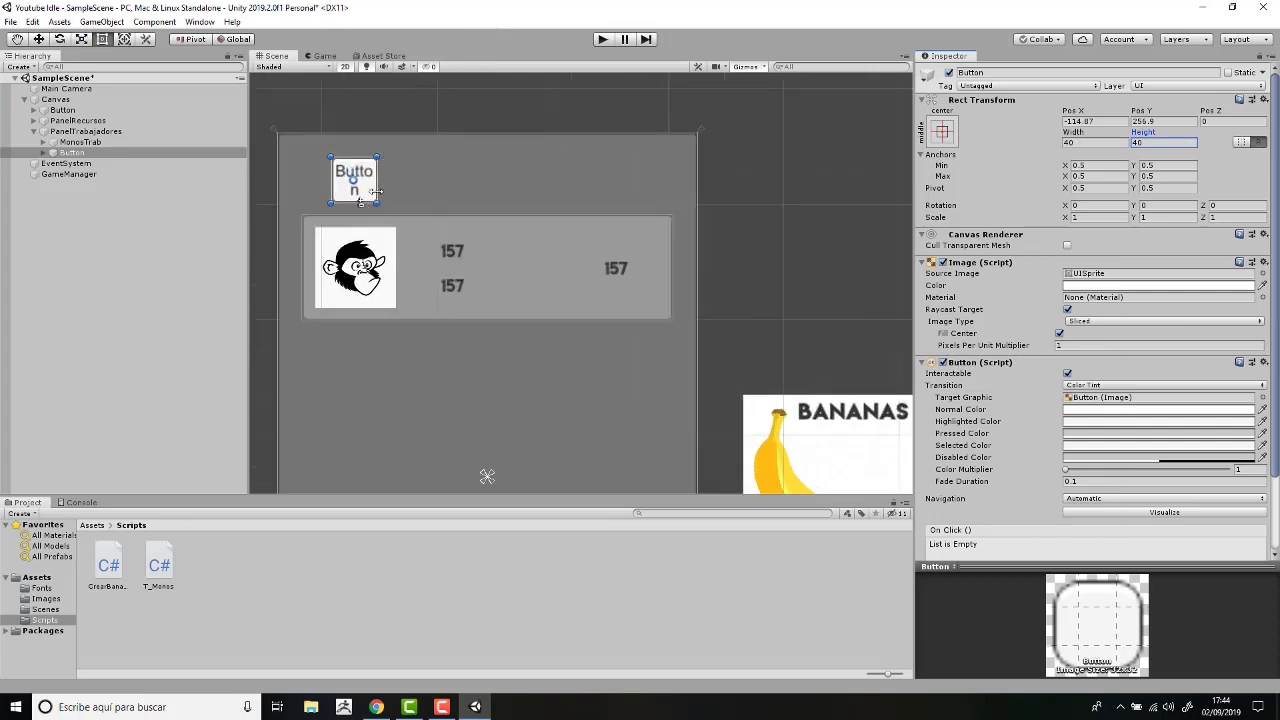
{"action": "left_click_drag", "start_coordinate": [369, 197], "coordinate": [503, 189]}
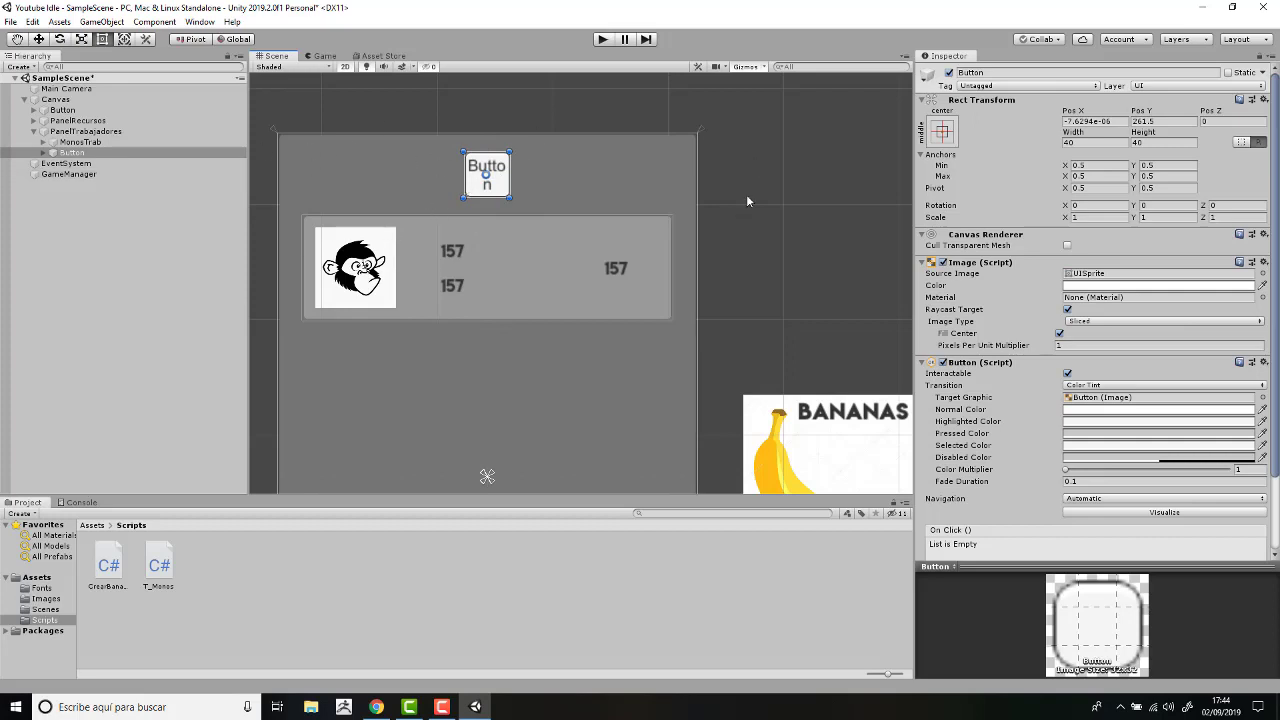
Duplicate the button into Button (1), (2) and (3), placing each further left in the row.
{"action": "right_click", "coordinate": [74, 152]}
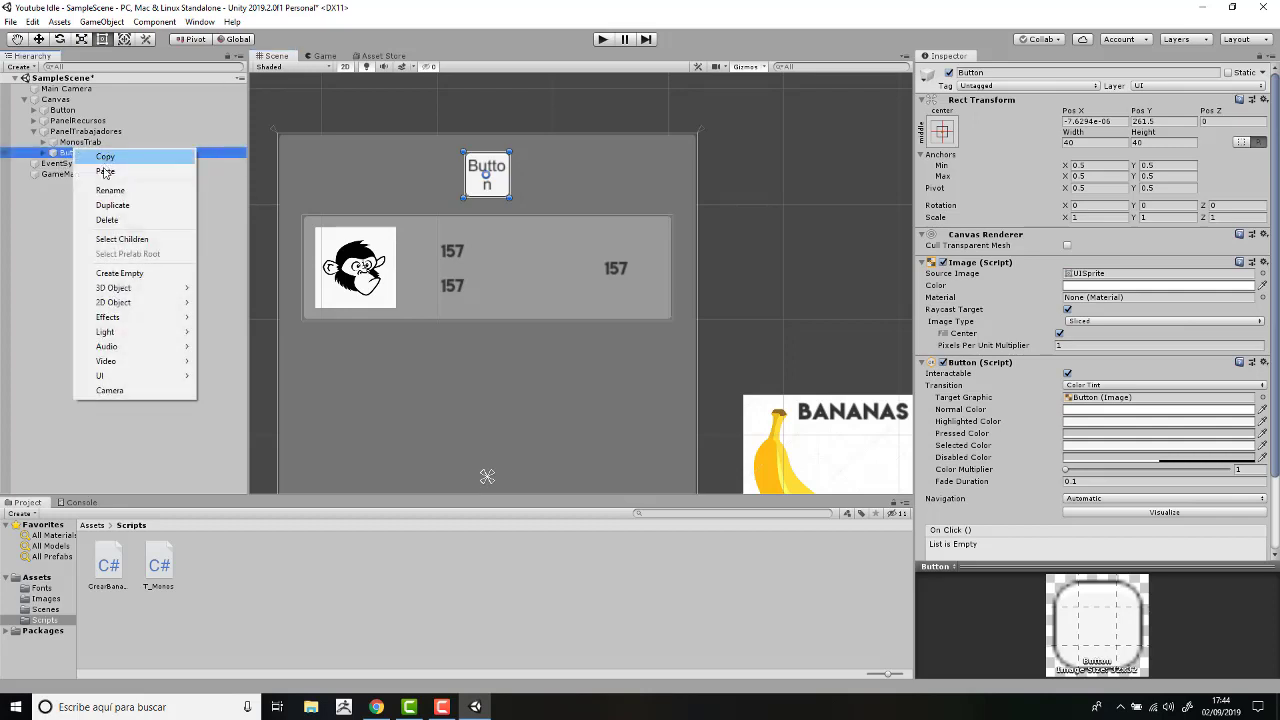
{"action": "left_click", "coordinate": [99, 204]}
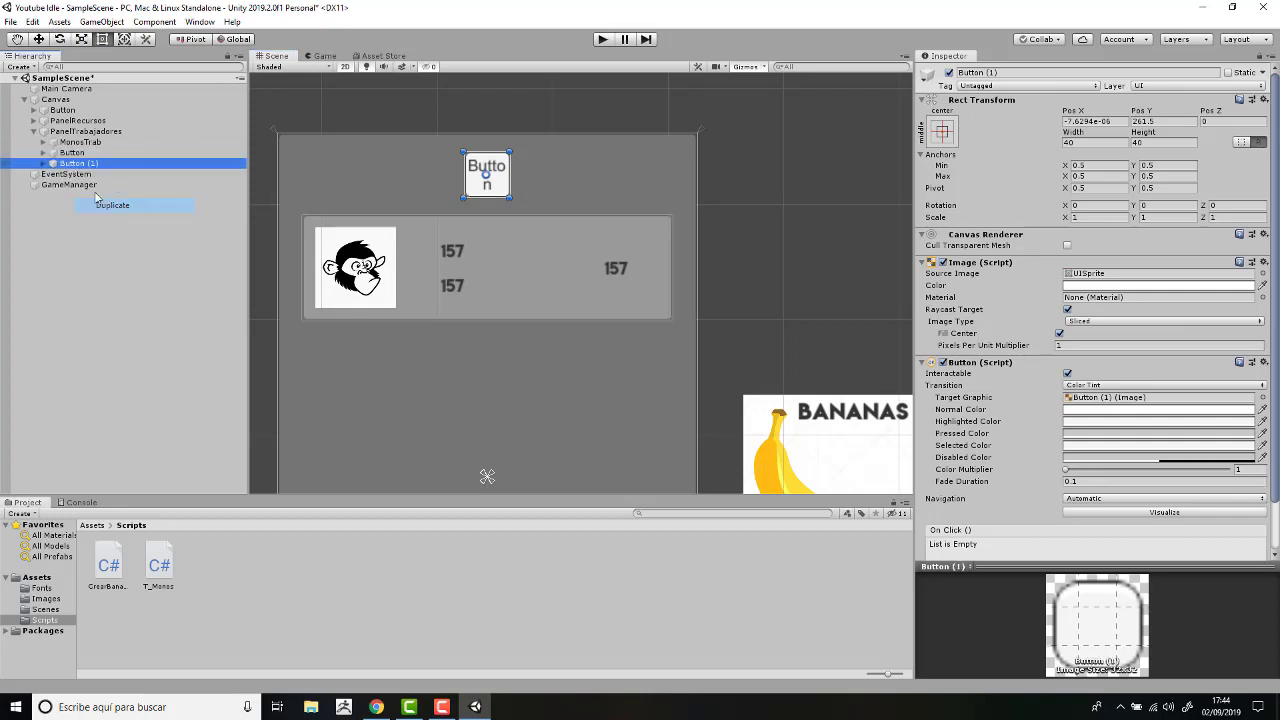
{"action": "left_click_drag", "start_coordinate": [491, 189], "coordinate": [445, 189]}
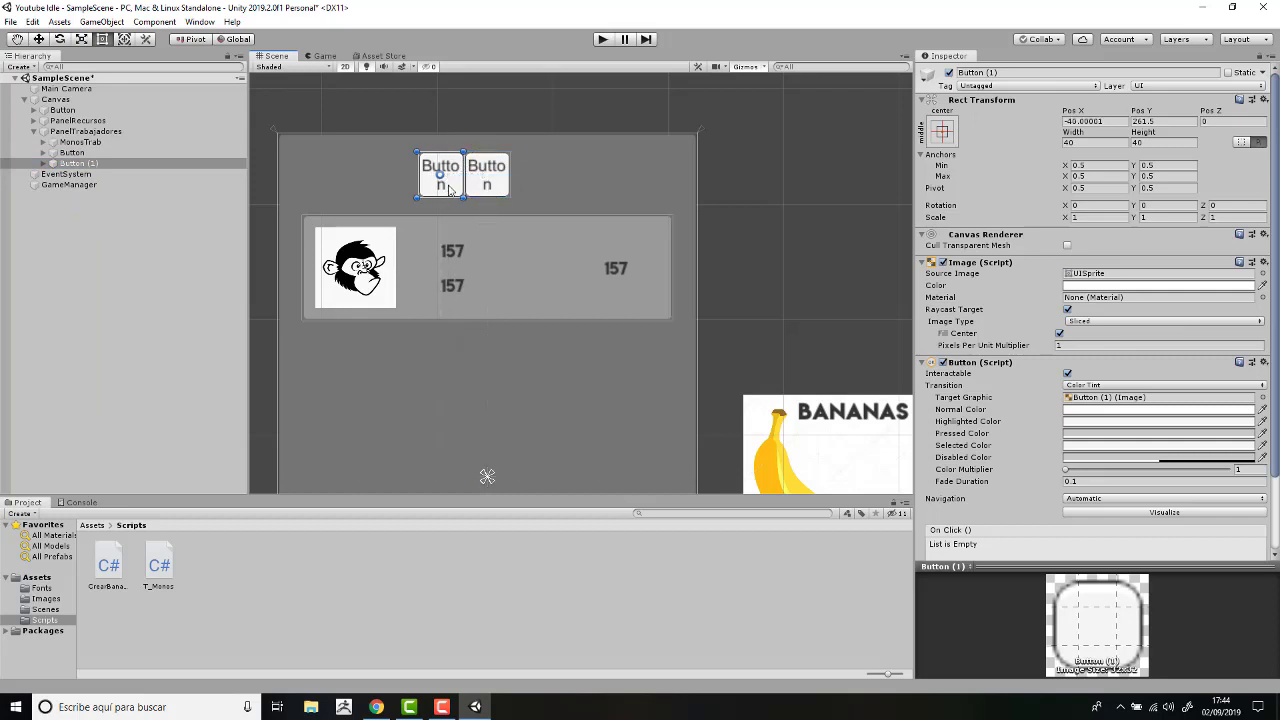
{"action": "right_click", "coordinate": [77, 163]}
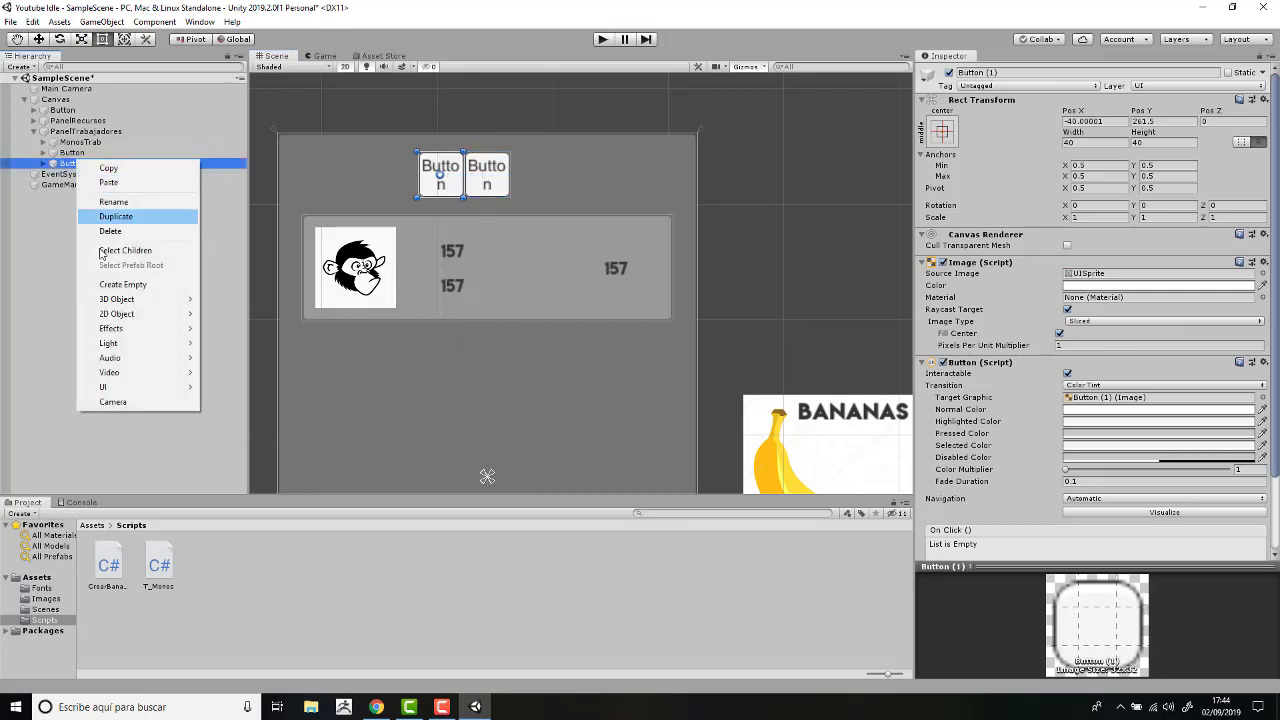
{"action": "left_click", "coordinate": [118, 217]}
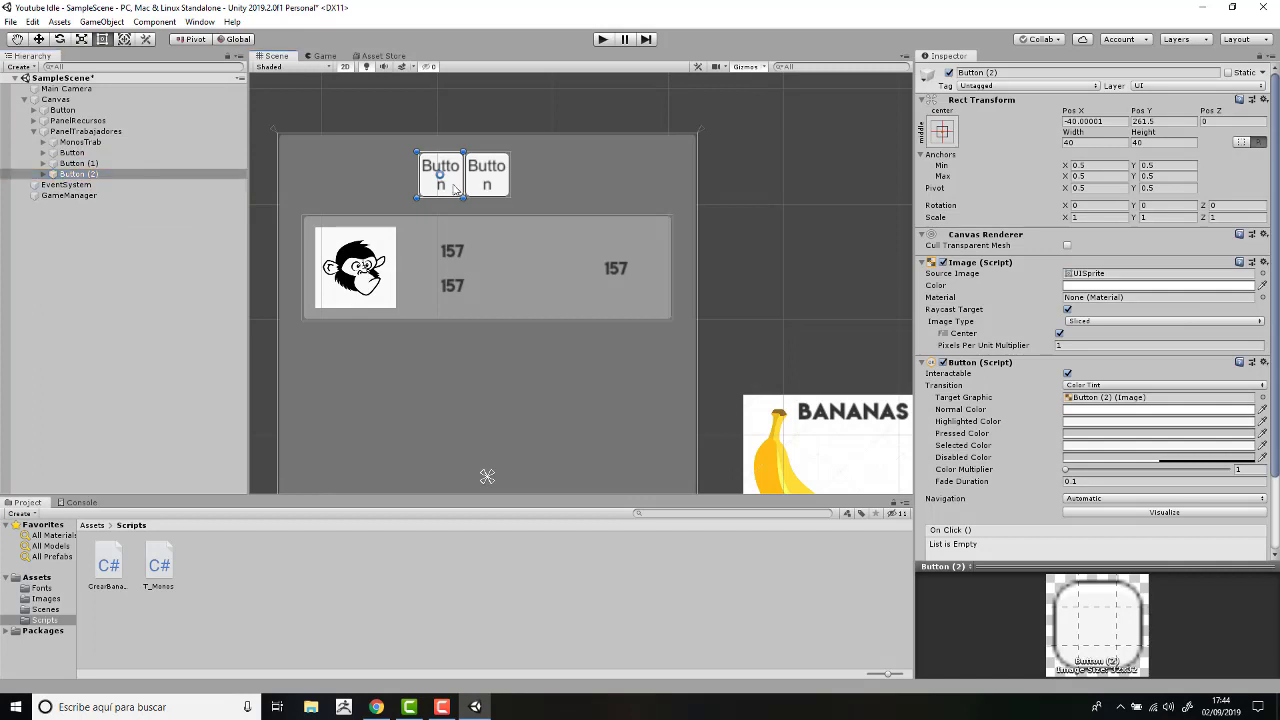
{"action": "left_click_drag", "start_coordinate": [446, 188], "coordinate": [409, 188]}
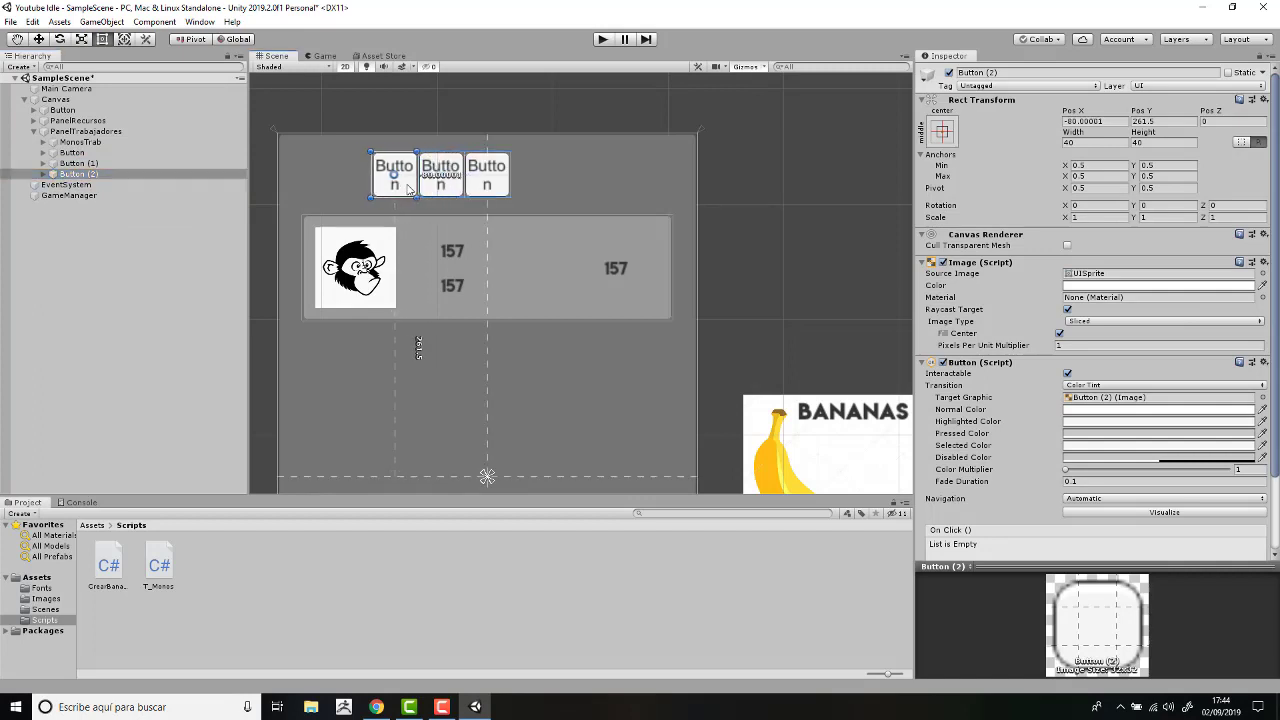
{"action": "right_click", "coordinate": [83, 176]}
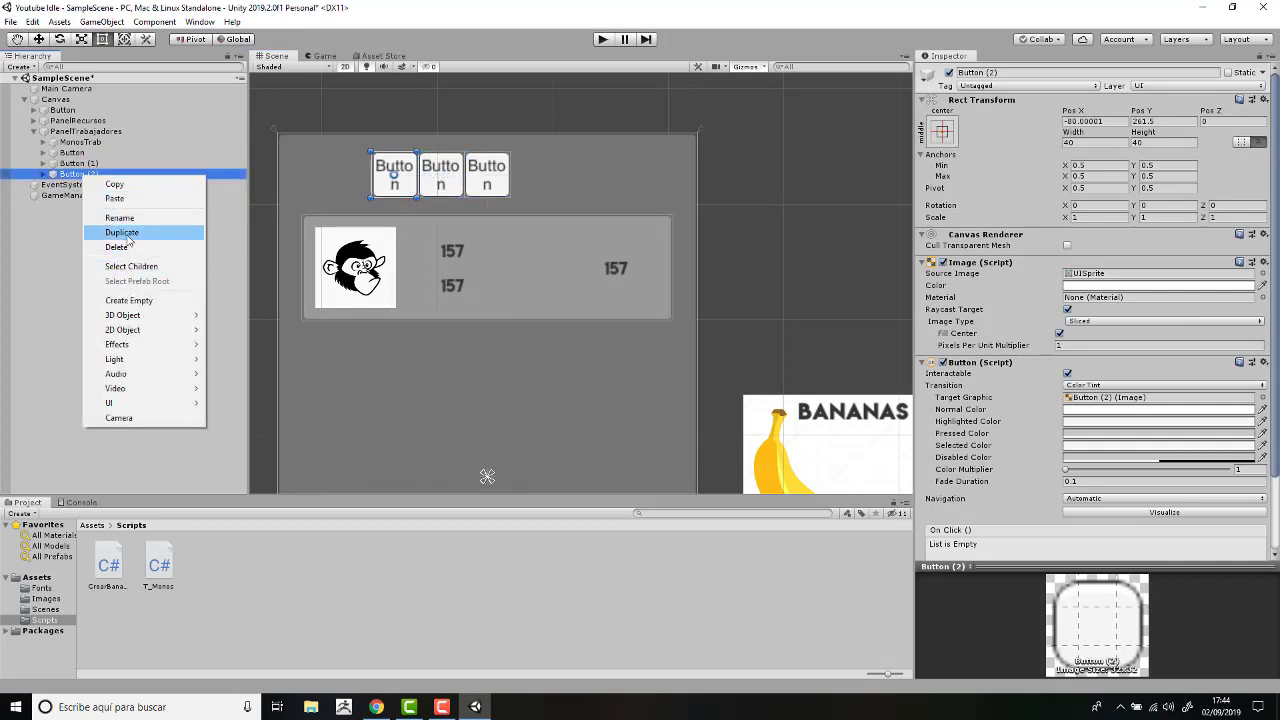
{"action": "left_click", "coordinate": [118, 231]}
{"action": "left_click_drag", "start_coordinate": [395, 190], "coordinate": [356, 190]}
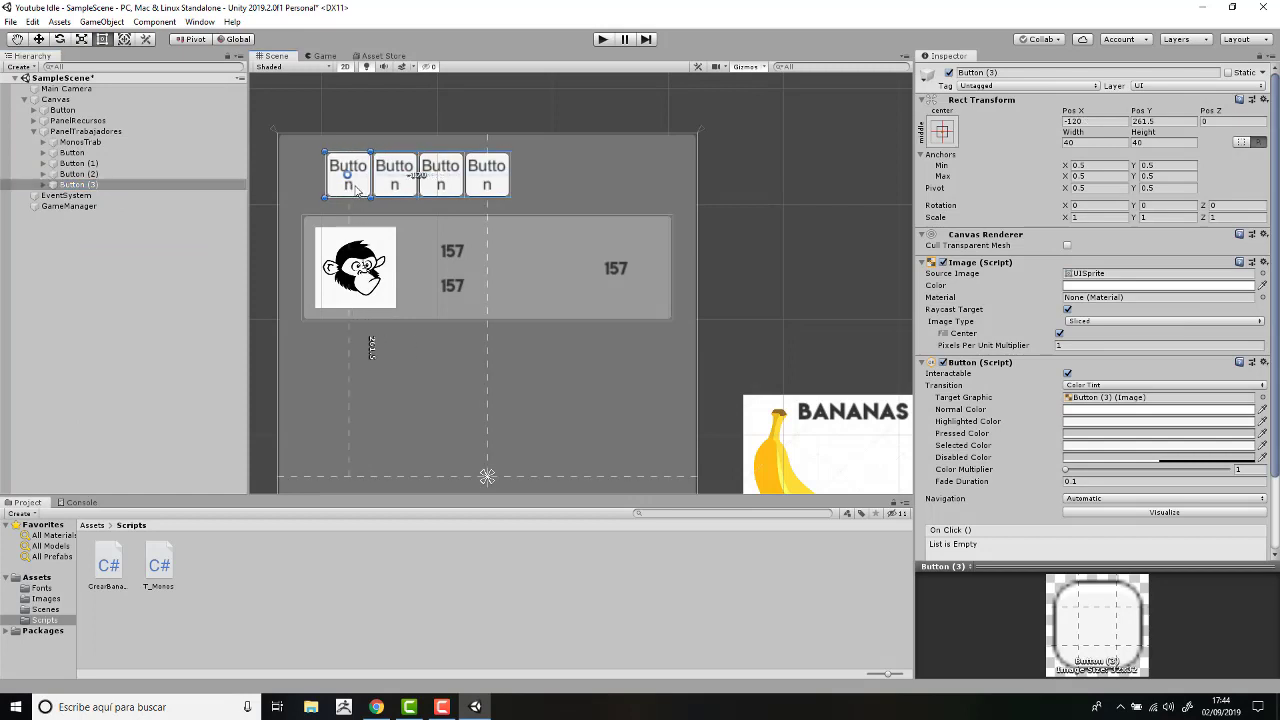
Duplicate Buttons (1)–(3) into Buttons (4)–(6) and move them to the row's right side.
{"action": "left_click", "coordinate": [79, 164], "text": "shift"}
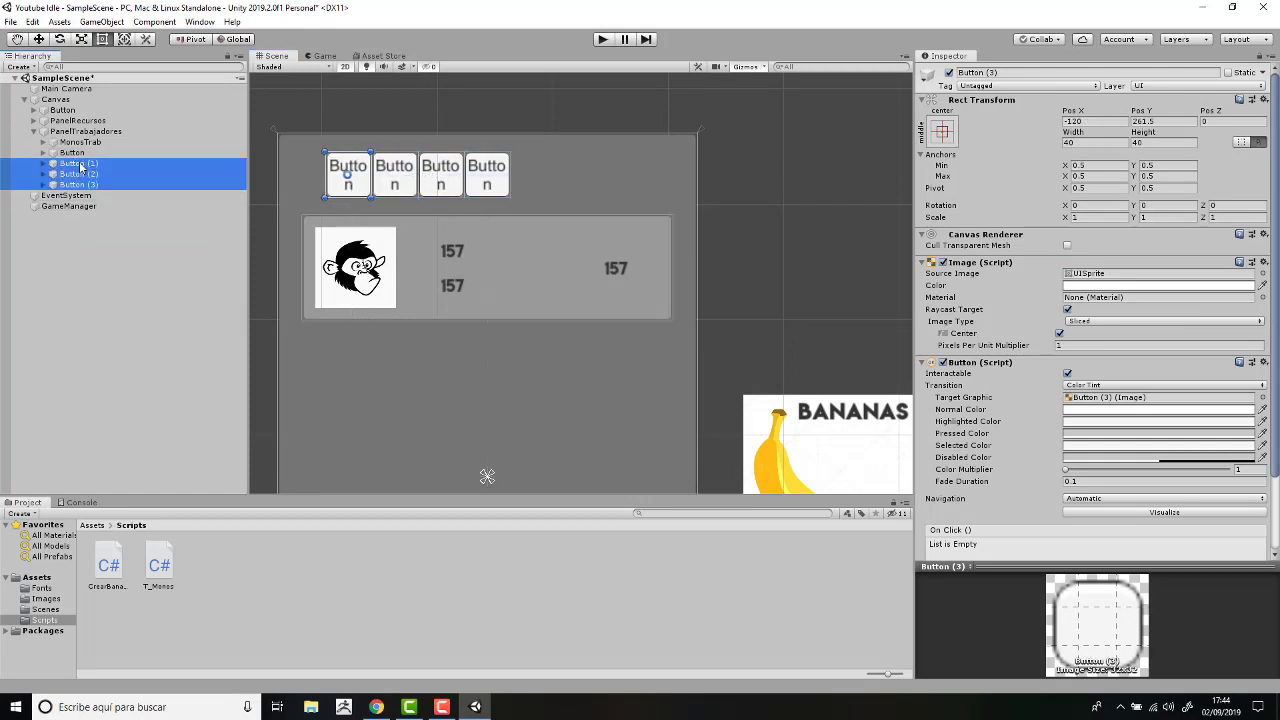
{"action": "right_click", "coordinate": [79, 167]}
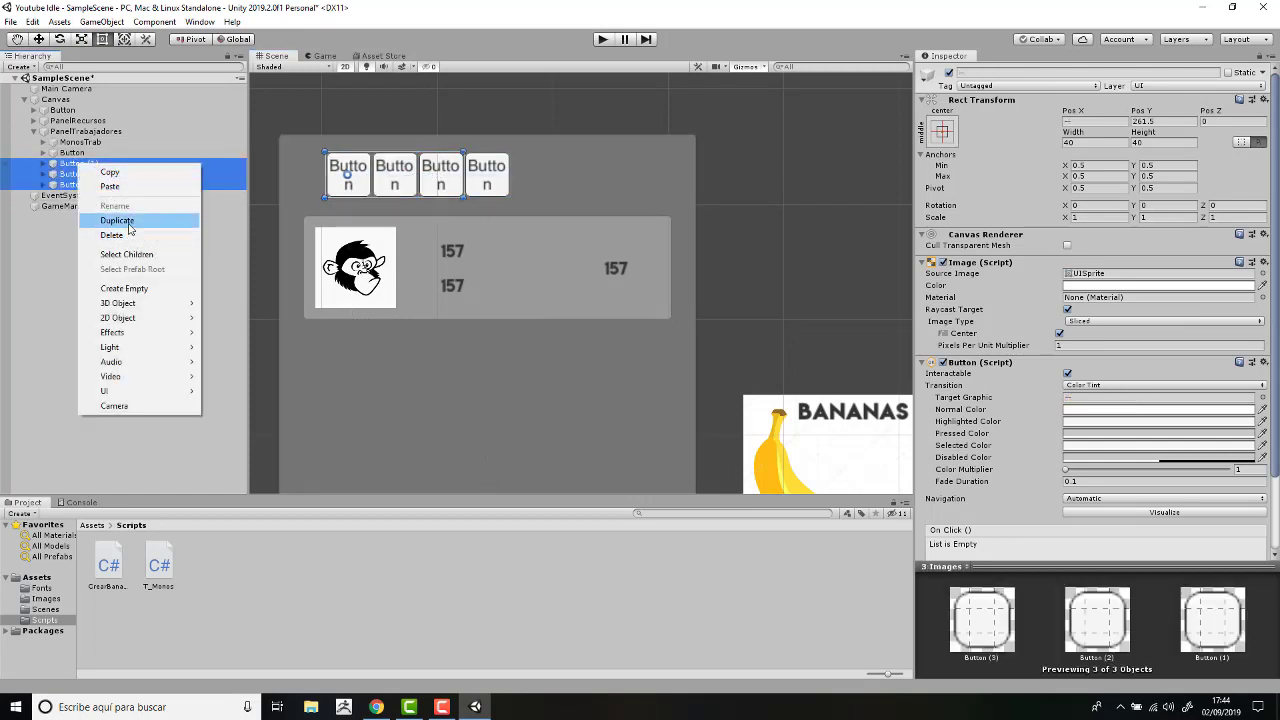
{"action": "left_click", "coordinate": [118, 222]}
{"action": "left_click_drag", "start_coordinate": [399, 190], "coordinate": [587, 193]}
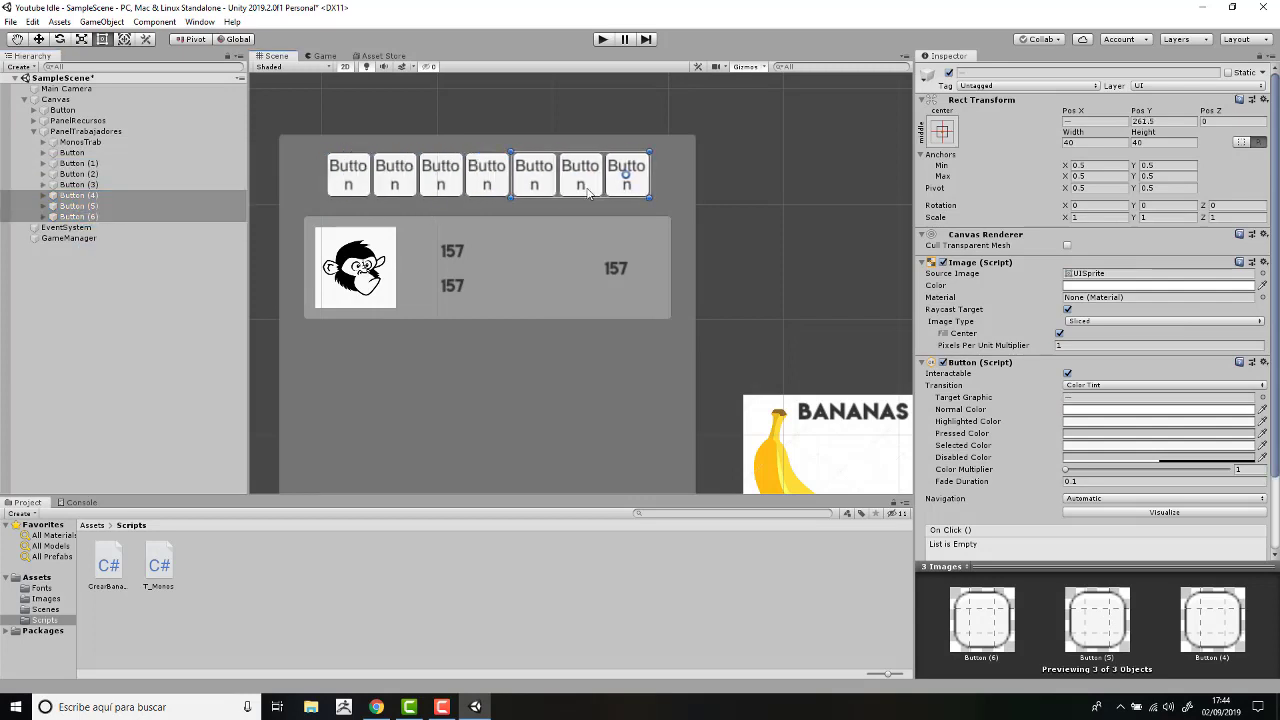
Delete the three surplus buttons, leaving Button (1), (3), (4) and (6).
{"action": "left_click", "coordinate": [512, 201]}
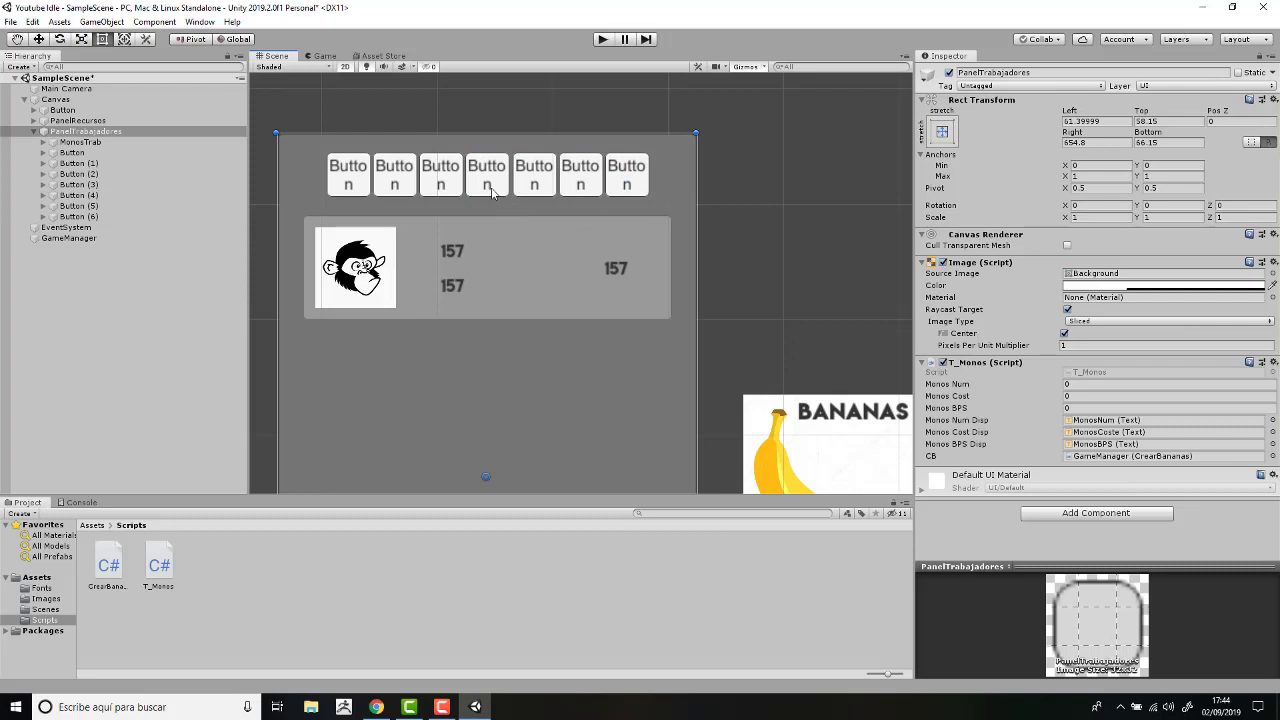
{"action": "left_click", "coordinate": [490, 190]}
{"action": "key", "text": "Delete"}
{"action": "left_click", "coordinate": [580, 172]}
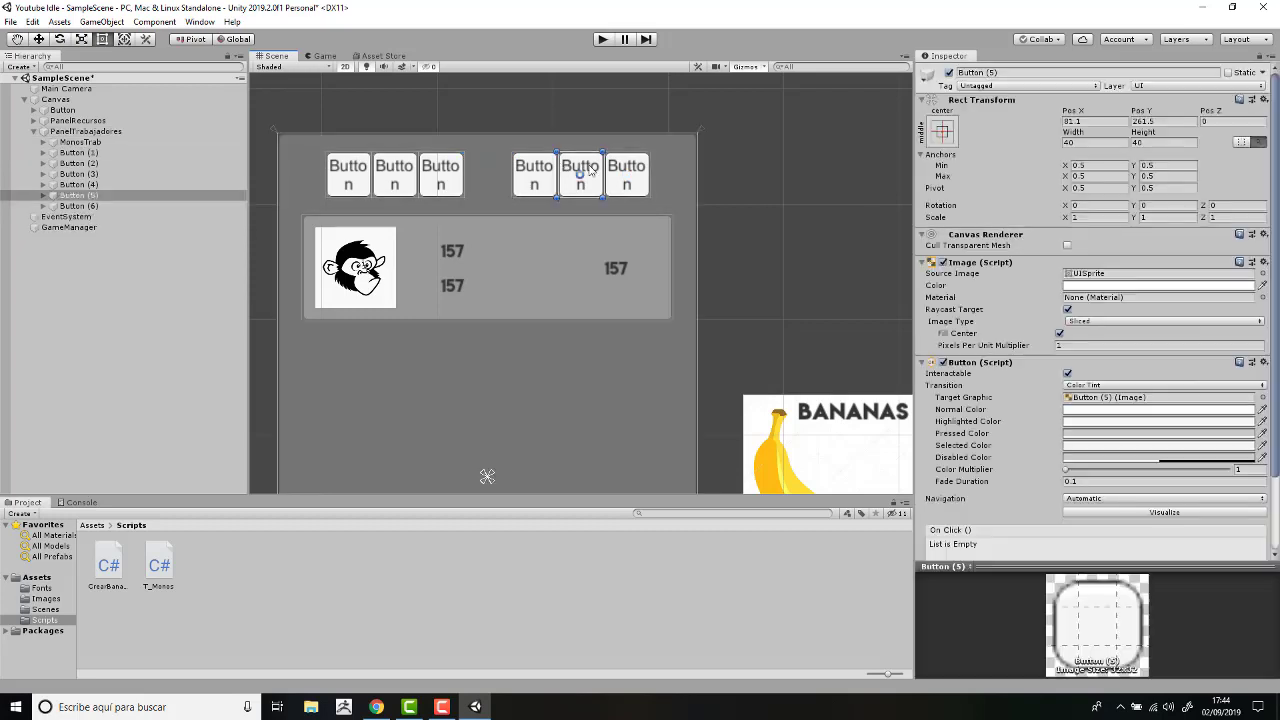
{"action": "key", "text": "Delete"}
{"action": "left_click", "coordinate": [394, 178]}
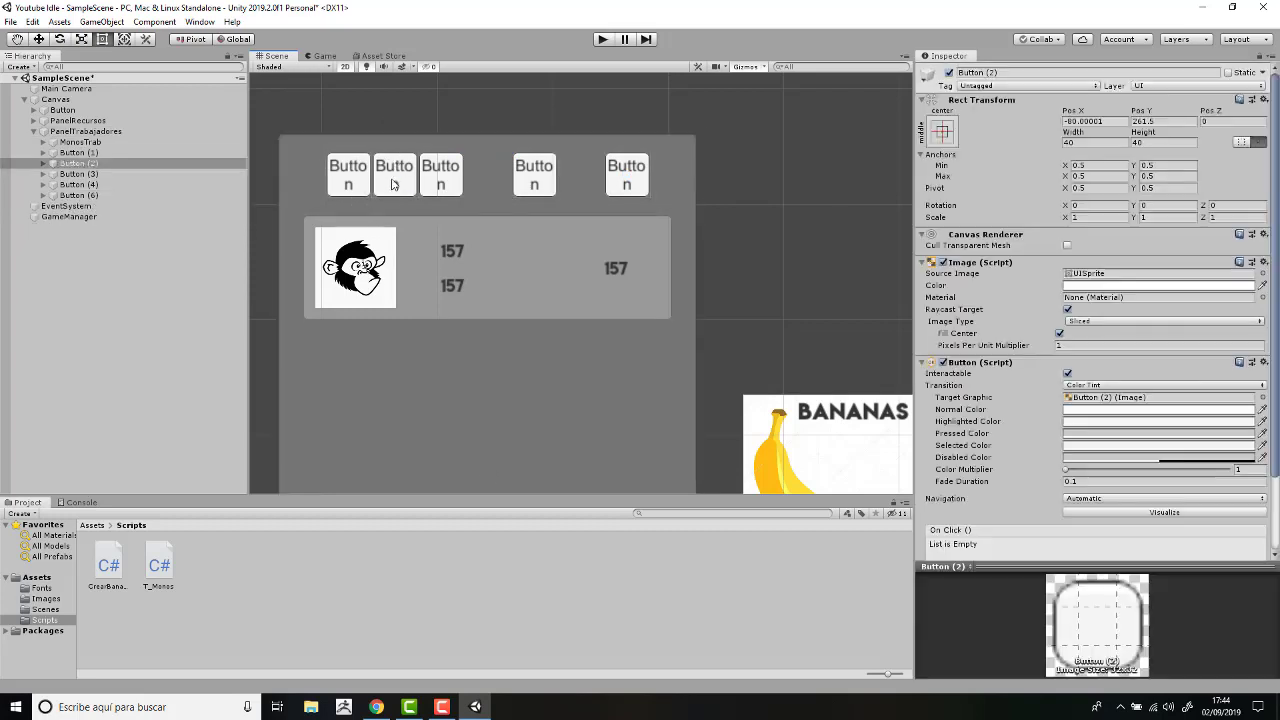
{"action": "key", "text": "Delete"}
{"action": "scroll", "coordinate": [464, 210], "scroll_direction": "down", "scroll_amount": 1}
{"action": "scroll", "coordinate": [464, 210], "scroll_direction": "down", "scroll_amount": 1}
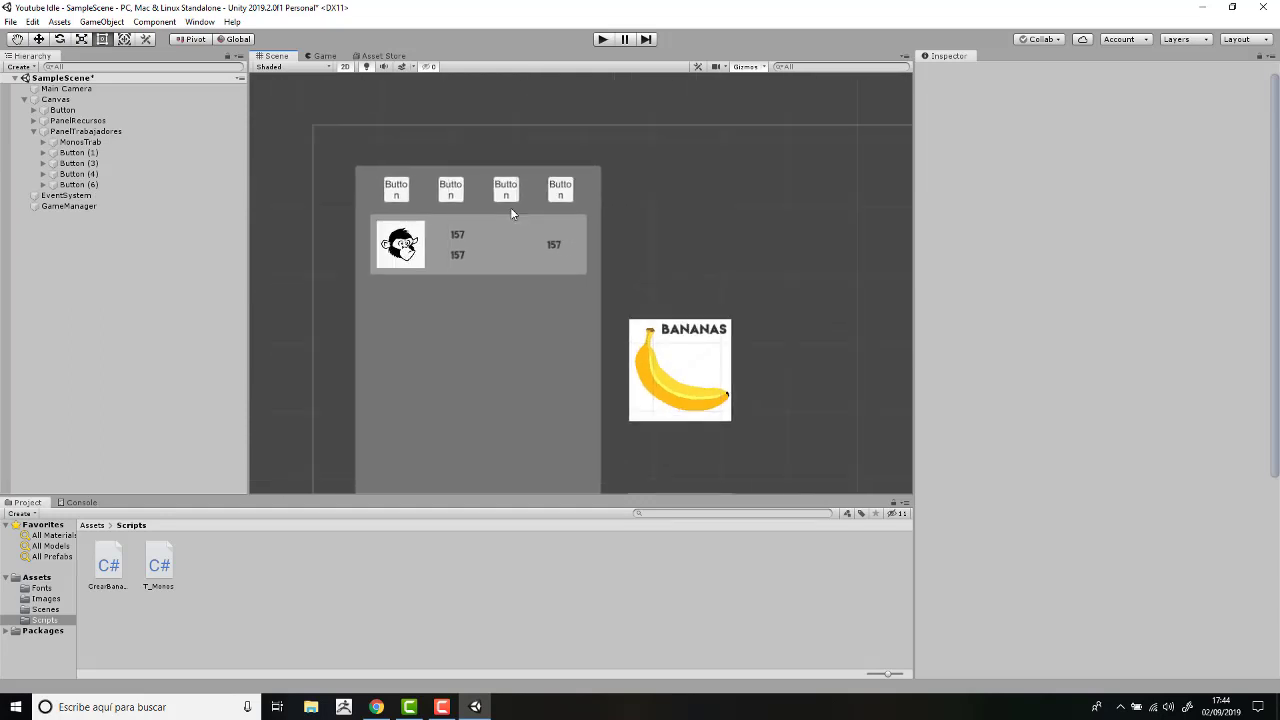
Rename Button (1) to x10 in the Hierarchy.
{"action": "left_click", "coordinate": [450, 189]}
{"action": "left_click", "coordinate": [80, 152]}
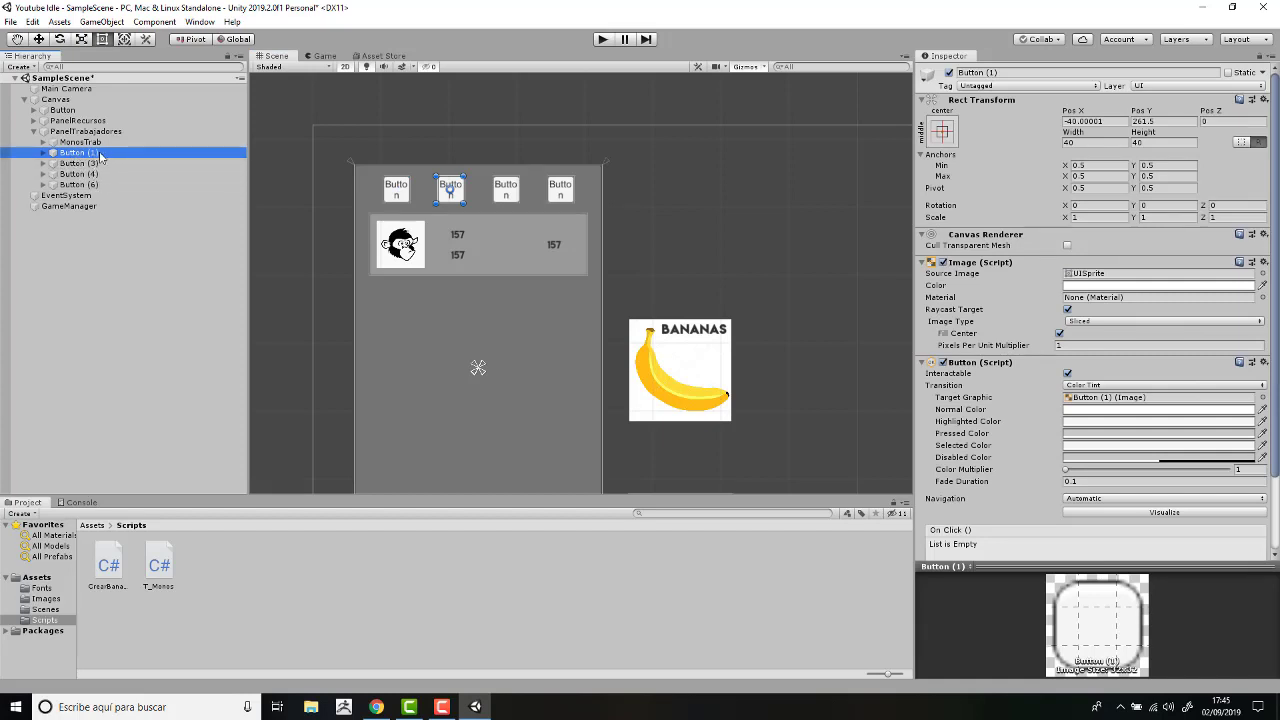
{"action": "left_click_drag", "start_coordinate": [152, 155], "coordinate": [155, 151]}
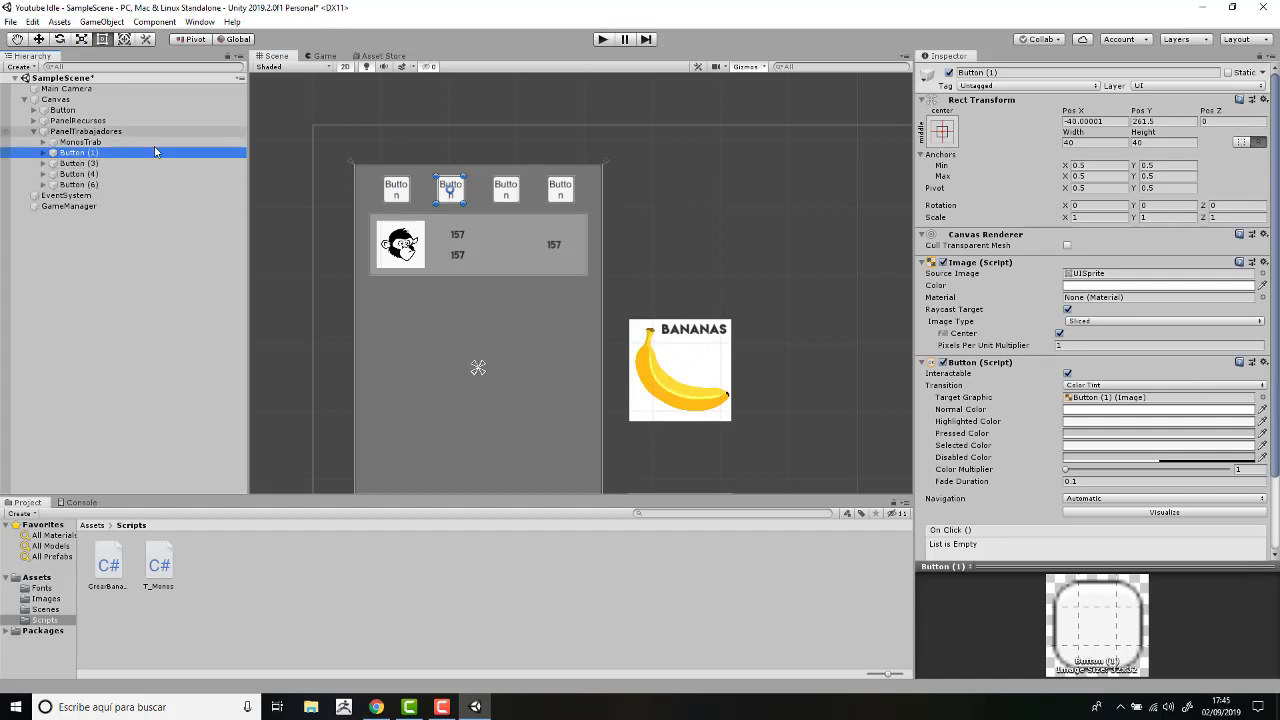
{"action": "left_click", "coordinate": [78, 157]}
{"action": "type", "text": "x1"}
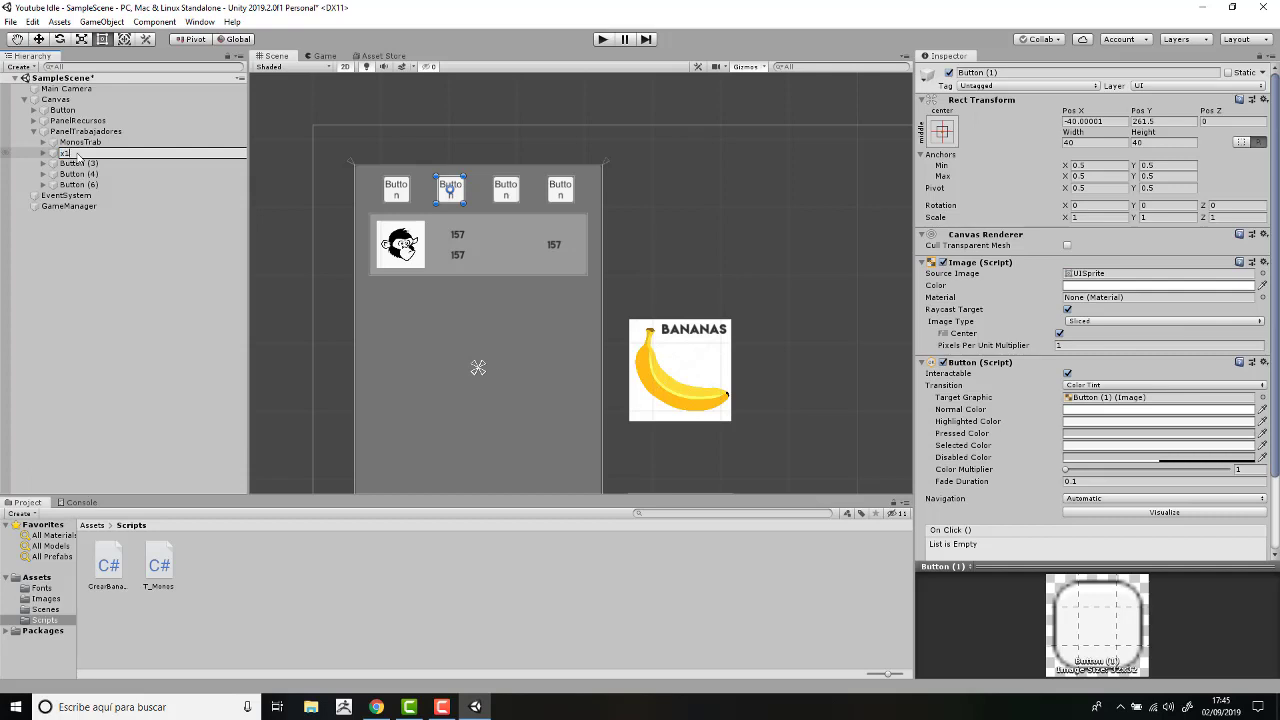
{"action": "key", "text": "Return"}
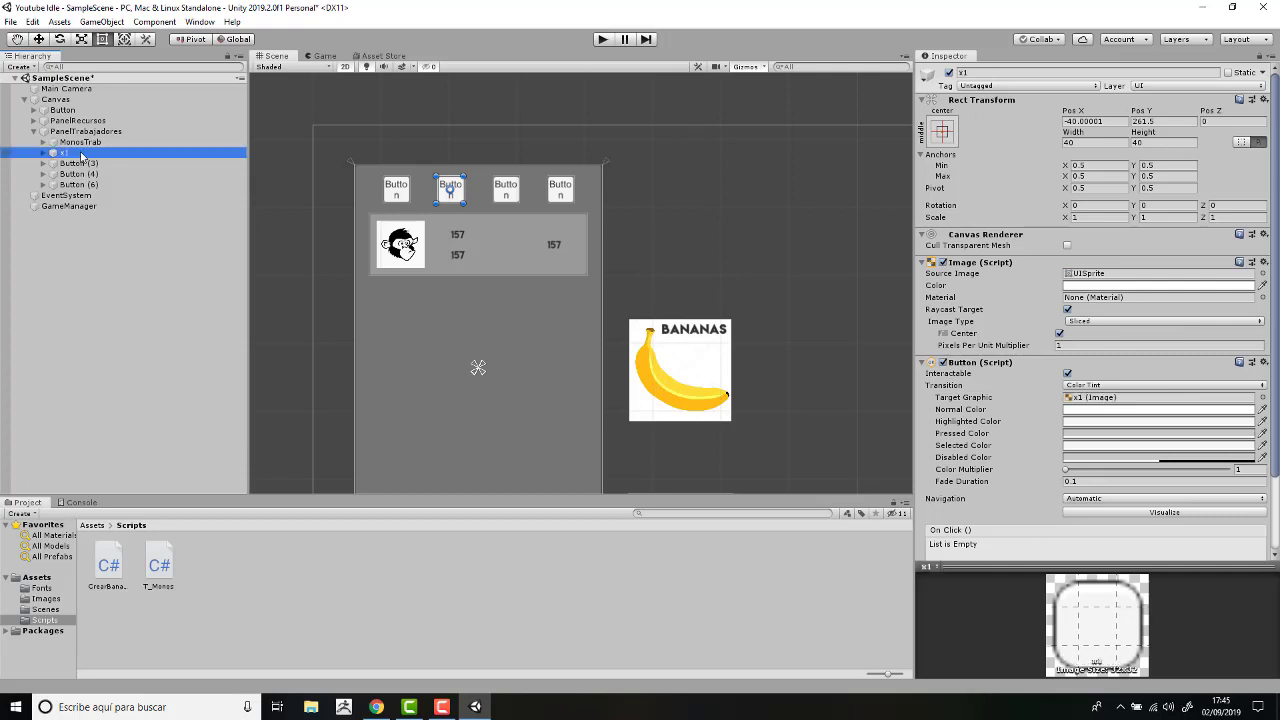
{"action": "left_click", "coordinate": [85, 153]}
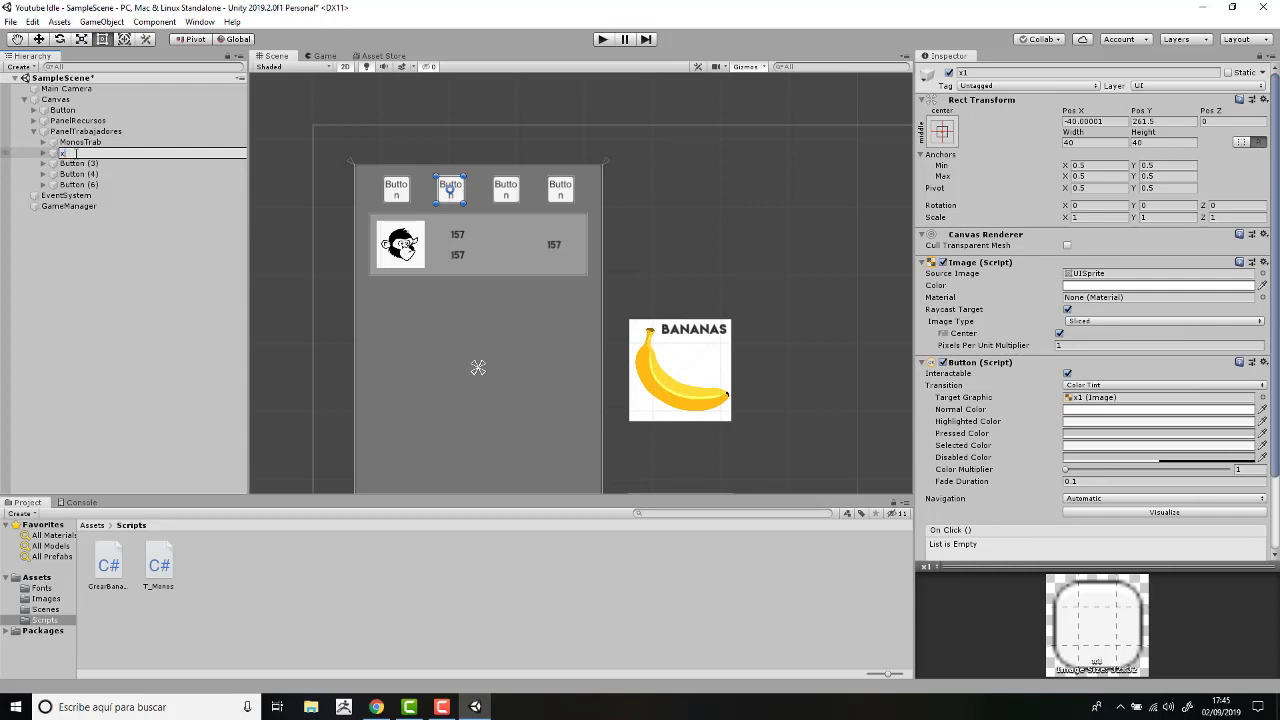
{"action": "type", "text": "10"}
{"action": "key", "text": "Return"}
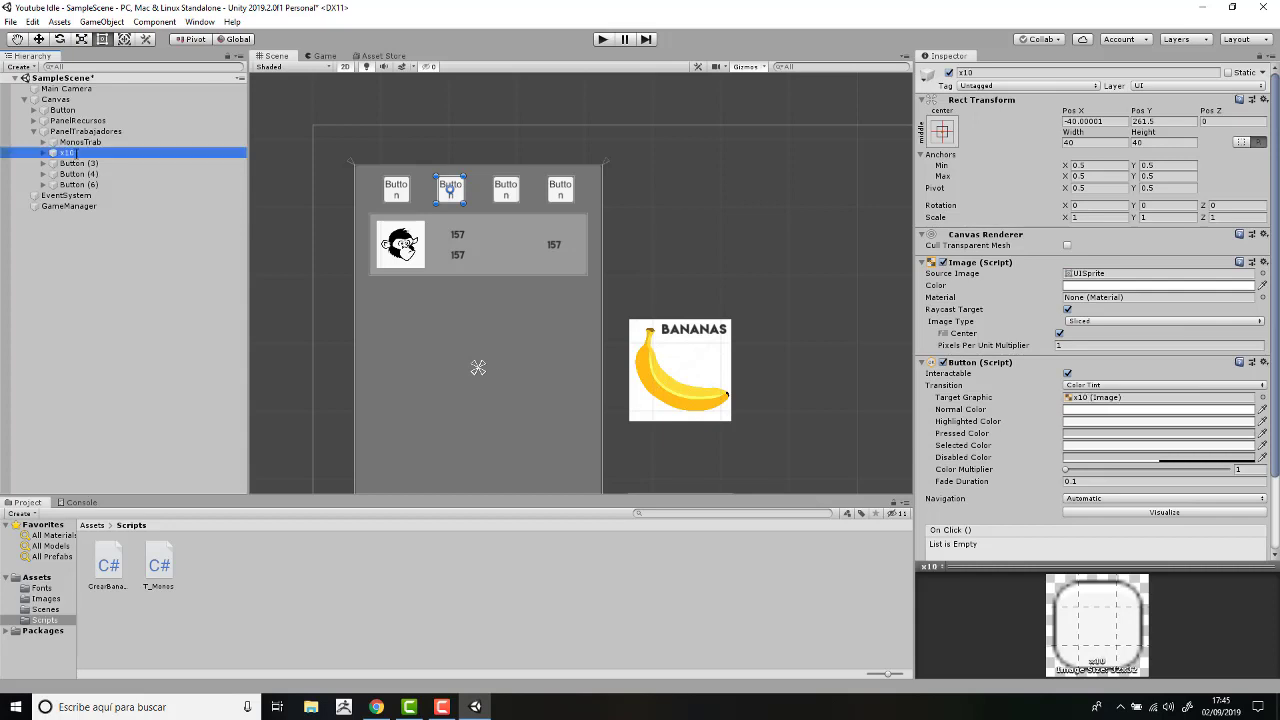
{"action": "scroll", "coordinate": [482, 200], "scroll_direction": "up", "scroll_amount": 3}
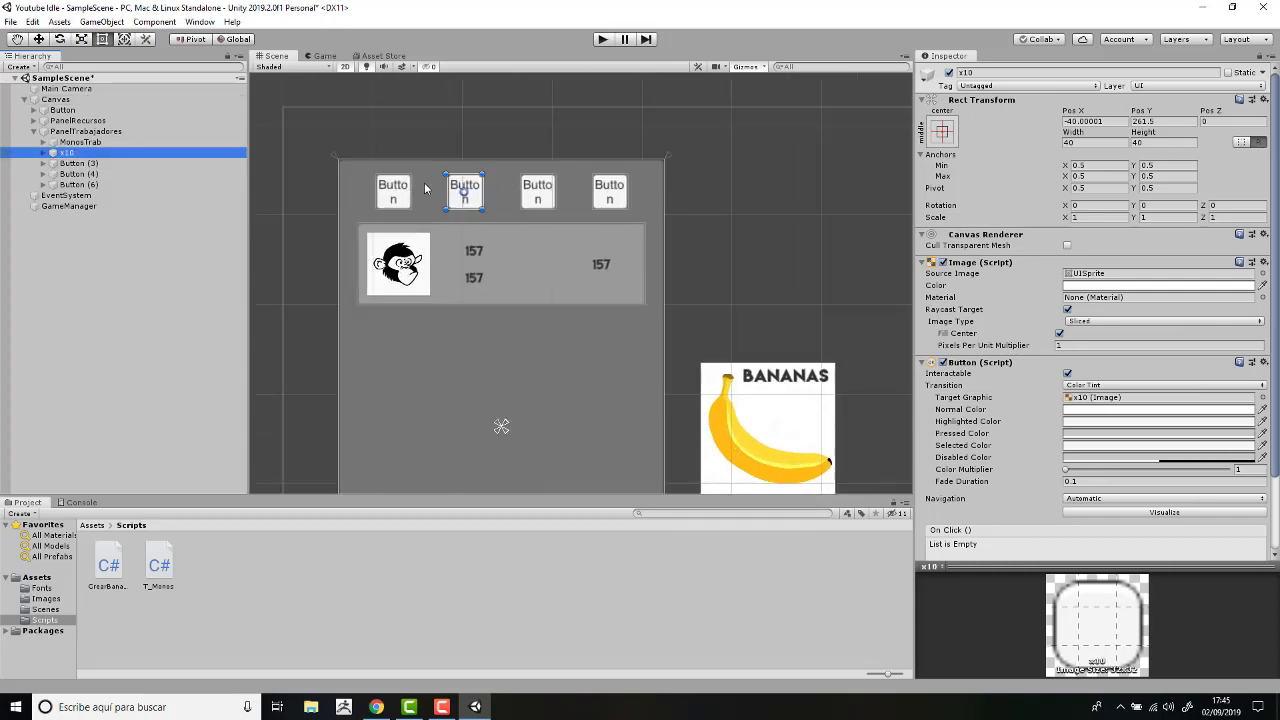
Set the x10 button's Text child to read 'x10'.
{"action": "left_click", "coordinate": [44, 153]}
{"action": "left_click", "coordinate": [75, 163]}
{"action": "left_click", "coordinate": [945, 286]}
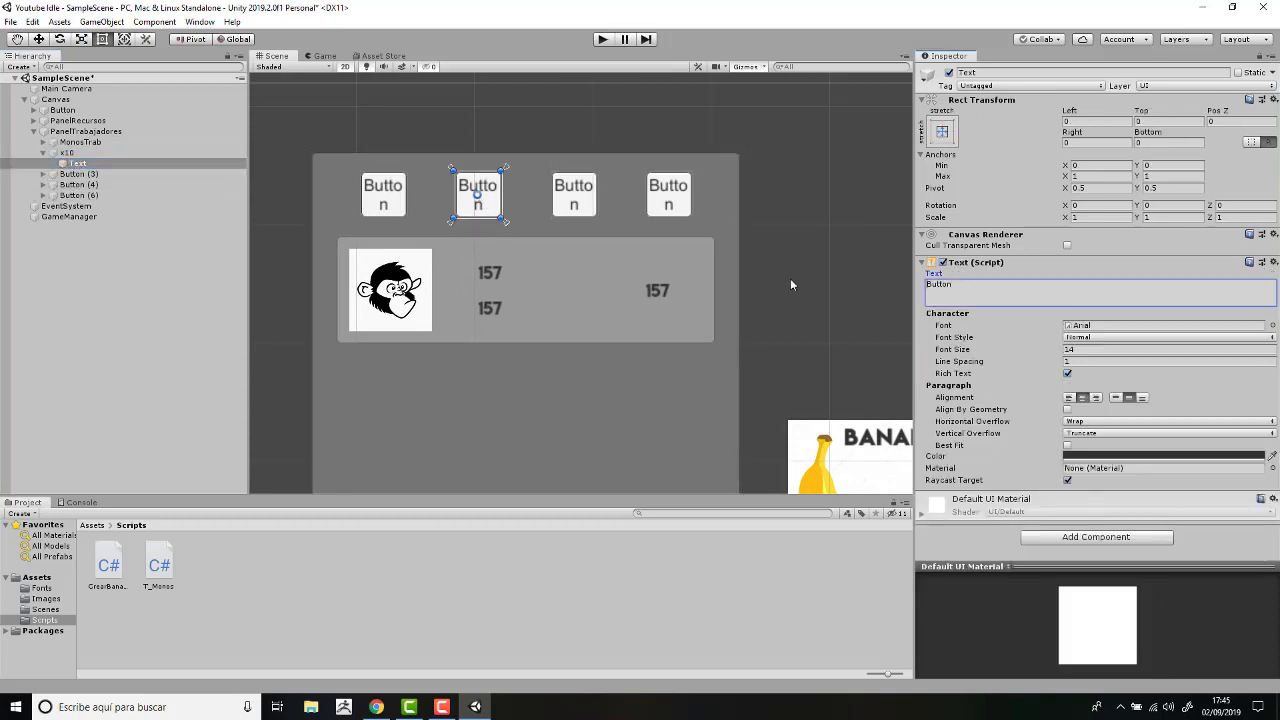
{"action": "type", "text": "x"}
{"action": "type", "text": "10"}
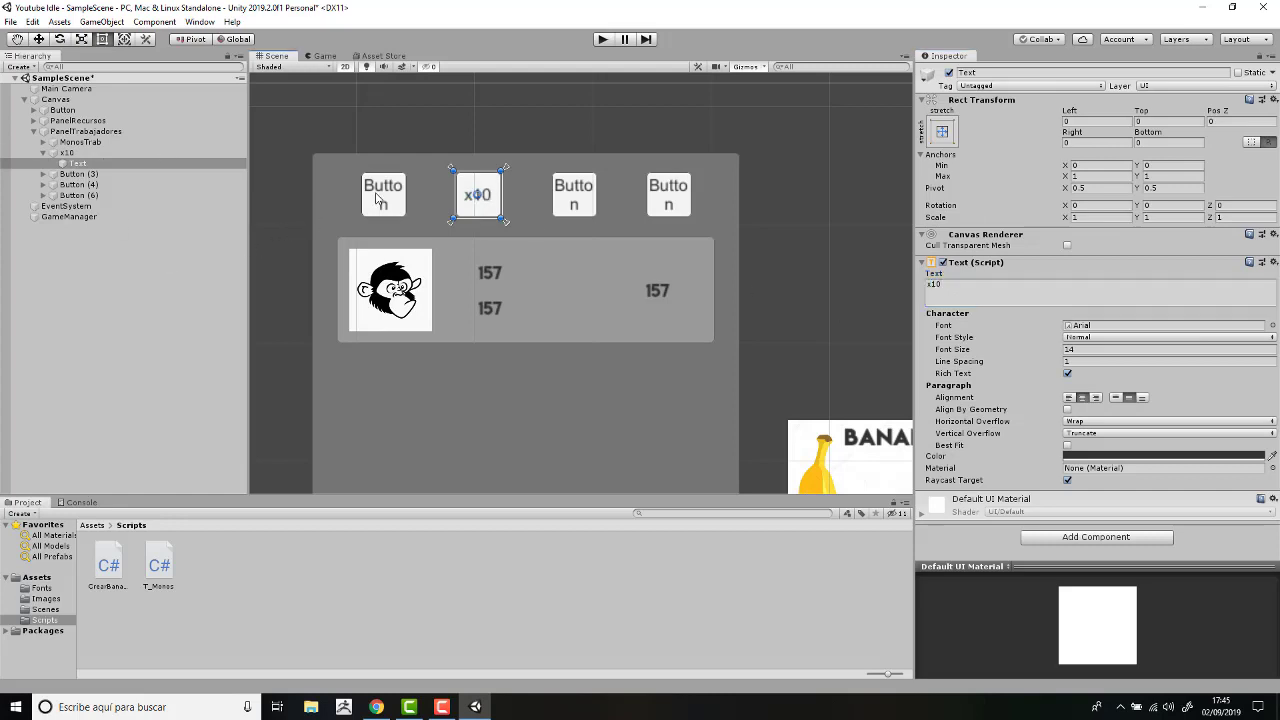
Rename Button (3) to x1 and set its label text to 'x1'.
{"action": "left_click", "coordinate": [75, 174]}
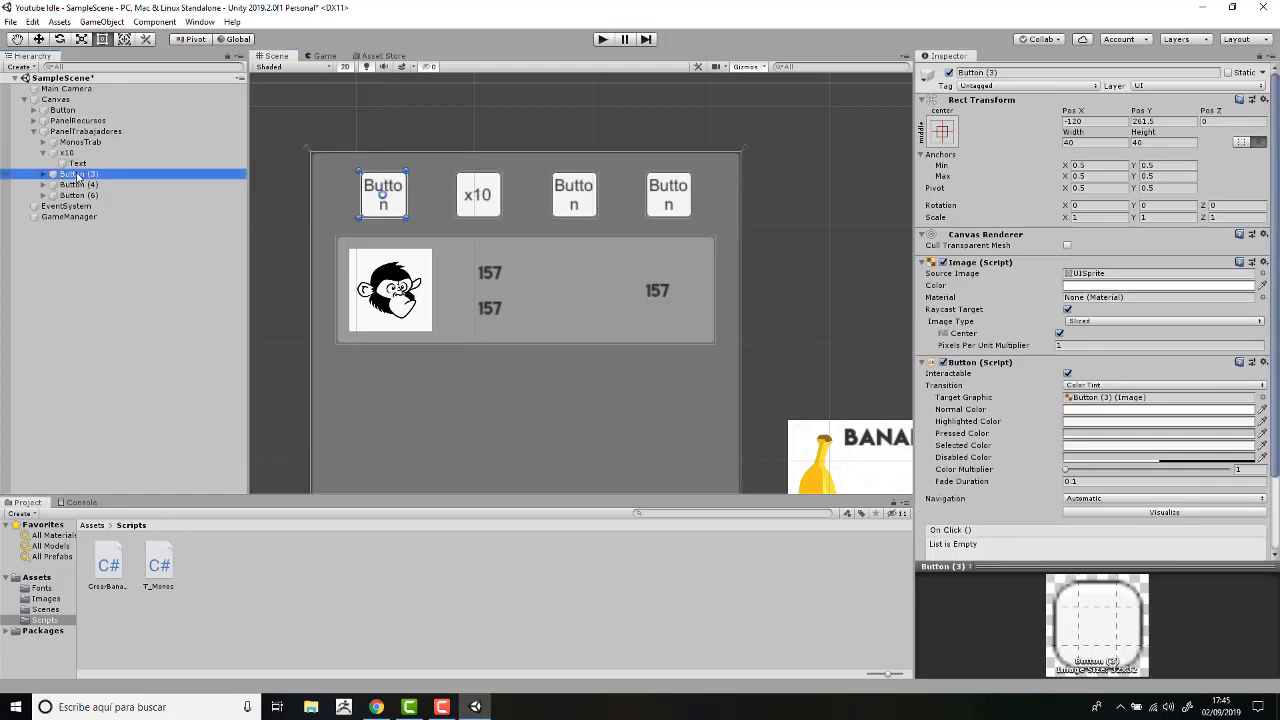
{"action": "left_click", "coordinate": [75, 174]}
{"action": "type", "text": "x1"}
{"action": "key", "text": "Return"}
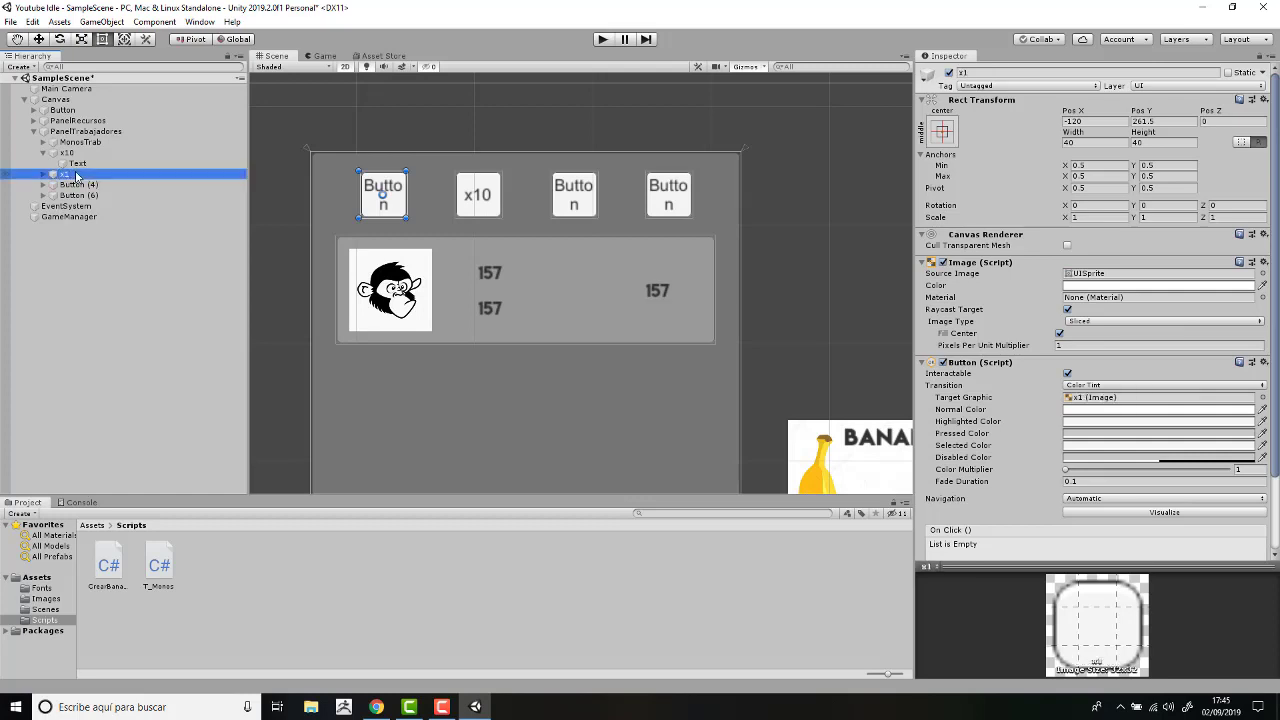
{"action": "key", "text": "Right"}
{"action": "left_click", "coordinate": [78, 185]}
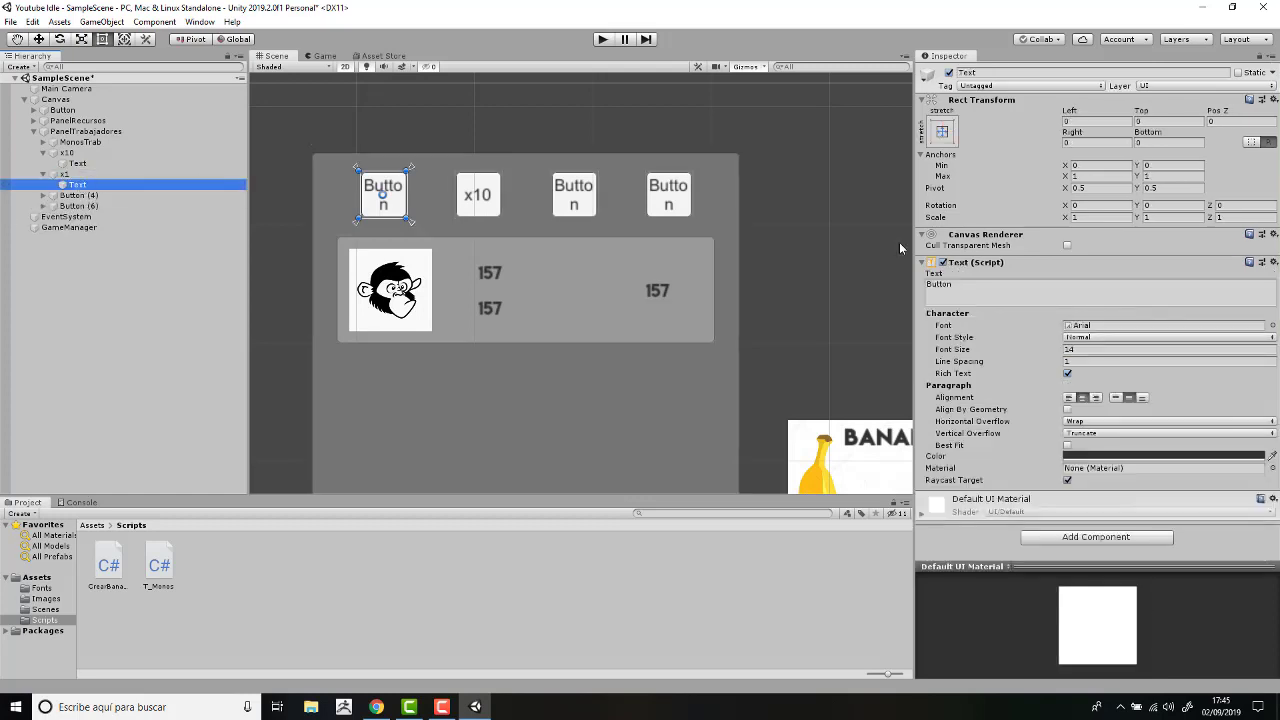
{"action": "left_click", "coordinate": [1014, 293]}
{"action": "type", "text": "x"}
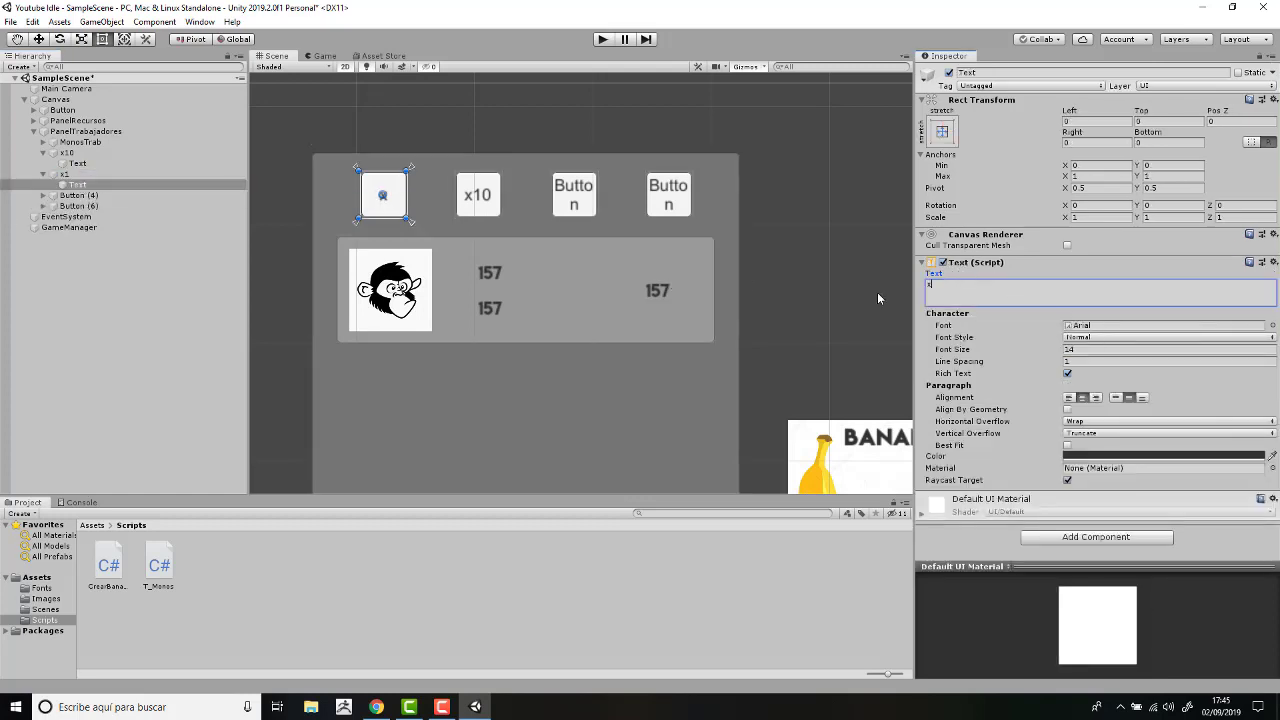
{"action": "type", "text": "1"}
Move x1 above x10 in the Hierarchy and remove the stray line break from its label.
{"action": "left_click_drag", "start_coordinate": [64, 174], "coordinate": [72, 151]}
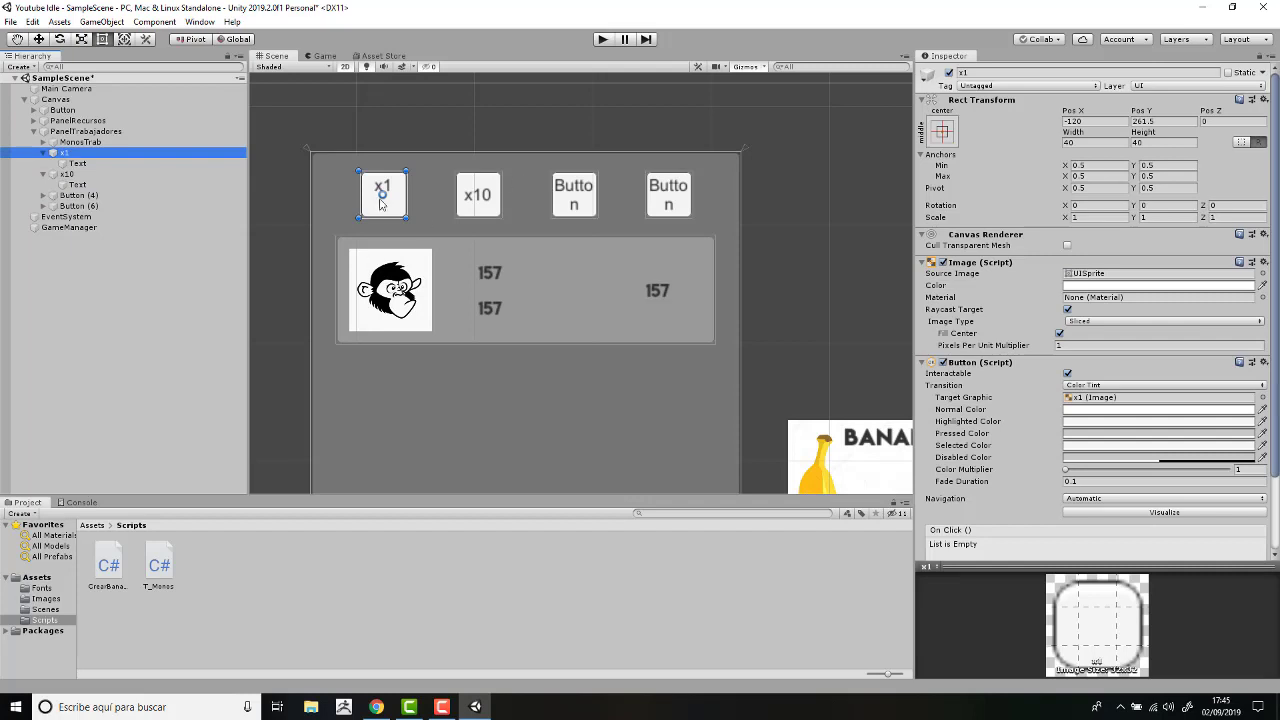
{"action": "left_click", "coordinate": [80, 164]}
{"action": "left_click", "coordinate": [938, 292]}
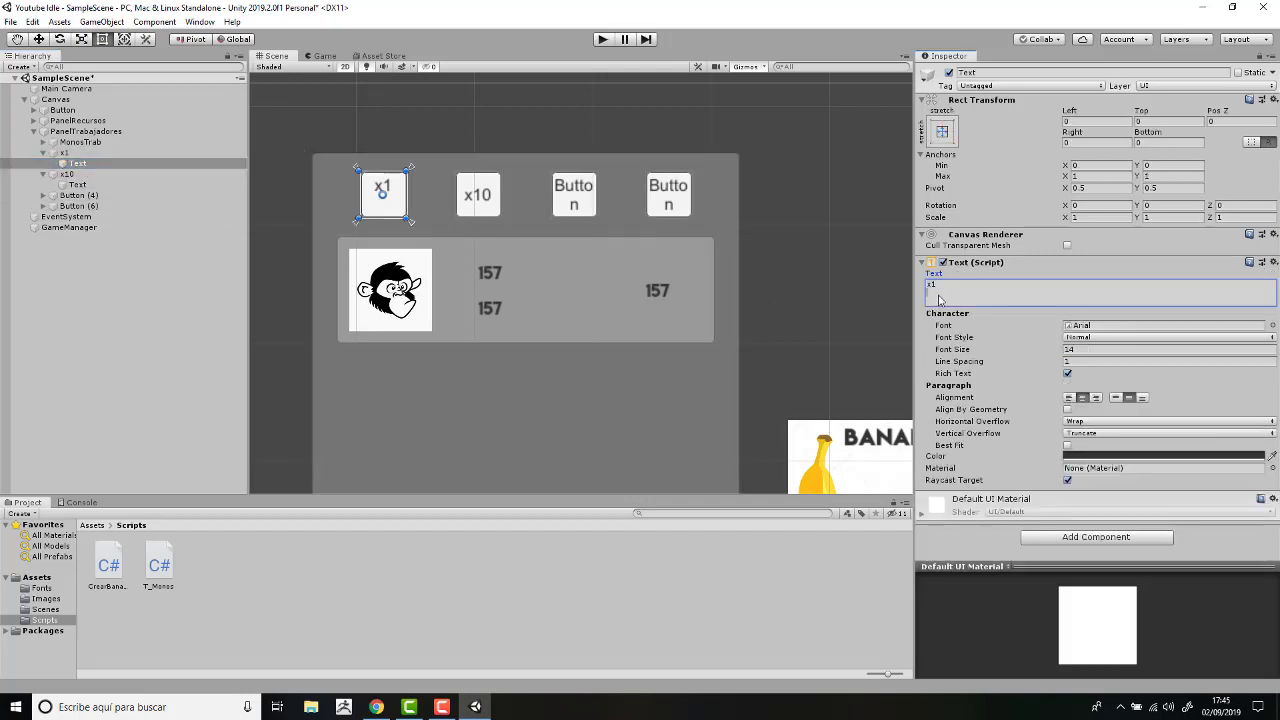
{"action": "key", "text": "BackSpace"}
Rename Button (4) to x100 and set its label text to 'x100'.
{"action": "left_click", "coordinate": [75, 200]}
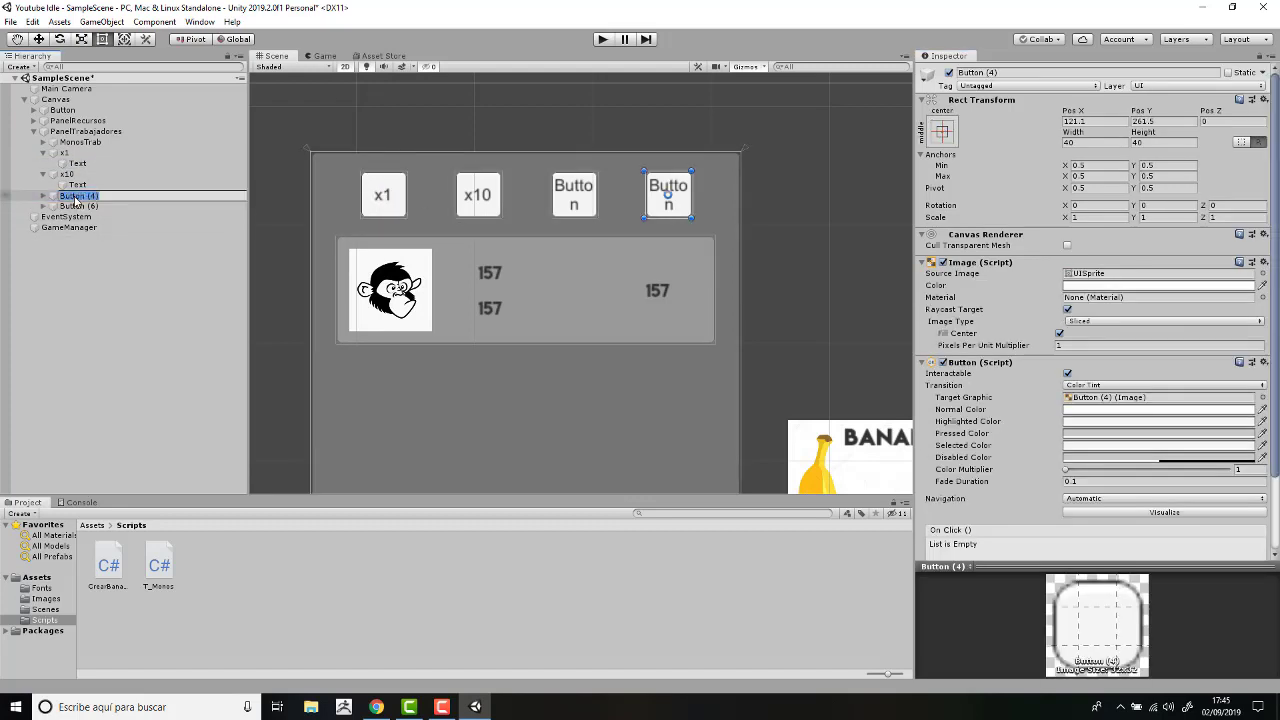
{"action": "type", "text": "x100"}
{"action": "key", "text": "Return"}
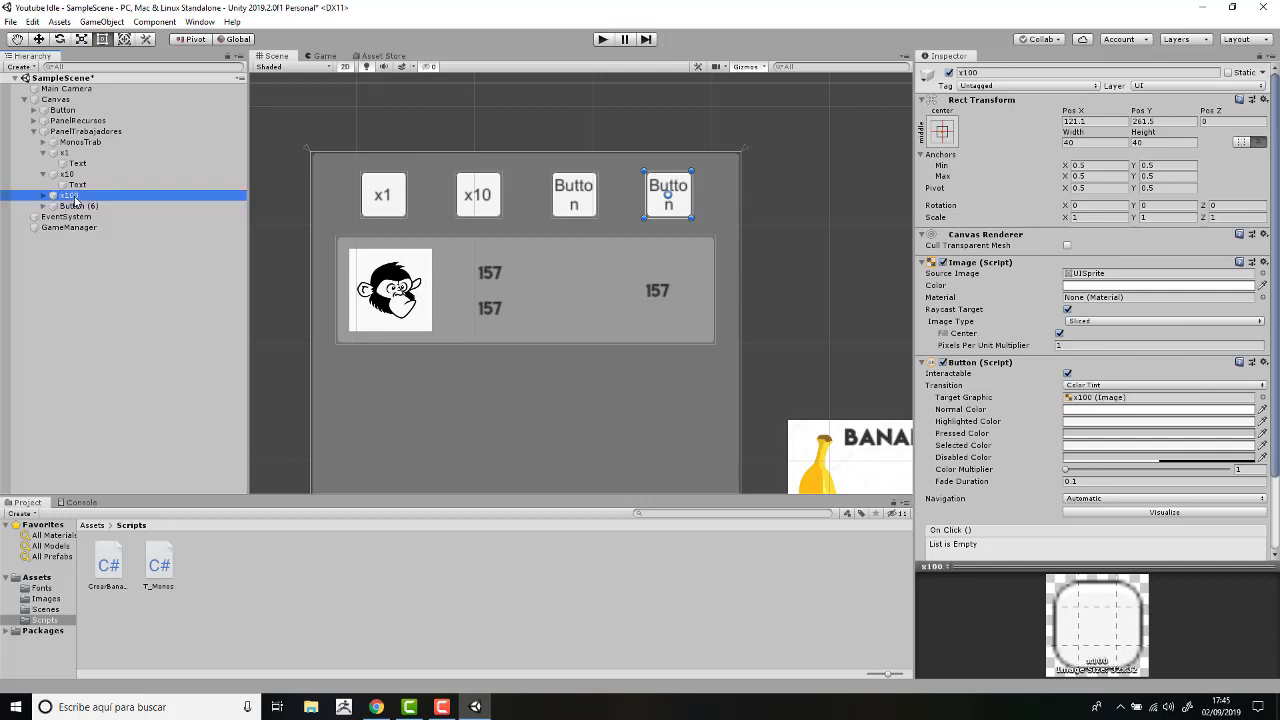
{"action": "left_click", "coordinate": [43, 195]}
{"action": "left_click", "coordinate": [77, 206]}
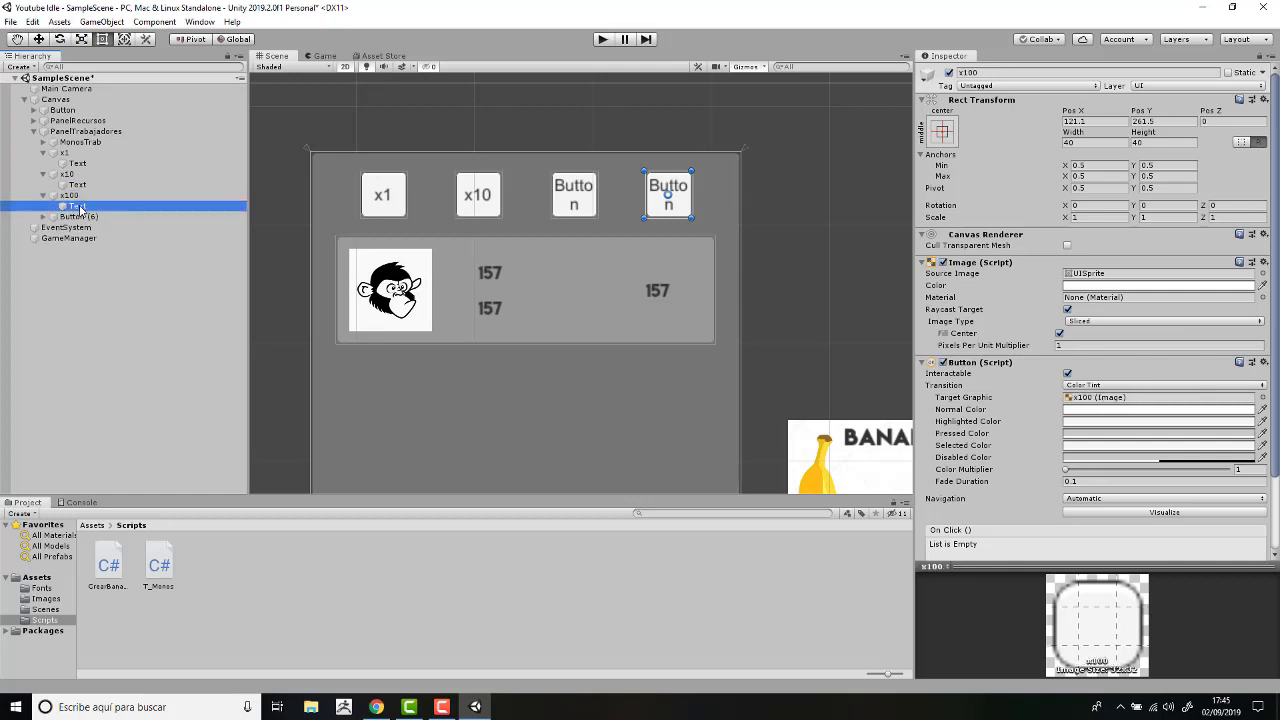
{"action": "left_click", "coordinate": [988, 294]}
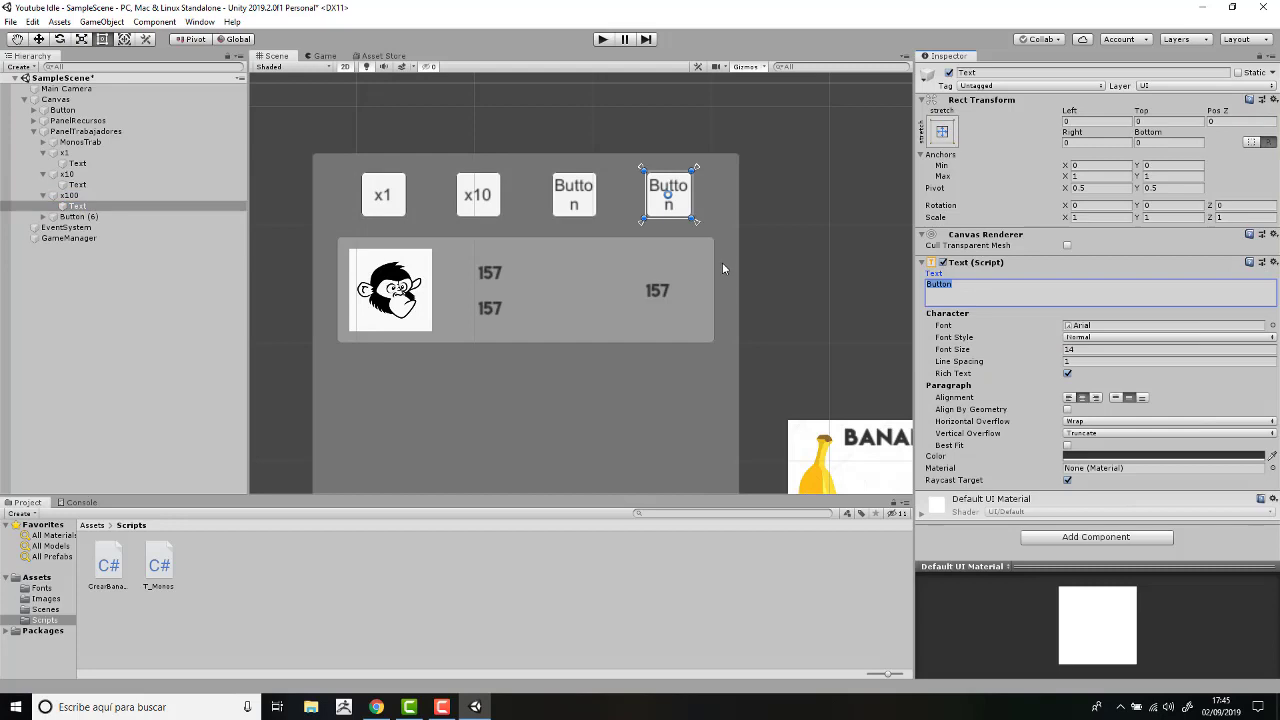
{"action": "type", "text": "x100"}
{"action": "key", "text": "BackSpace"}
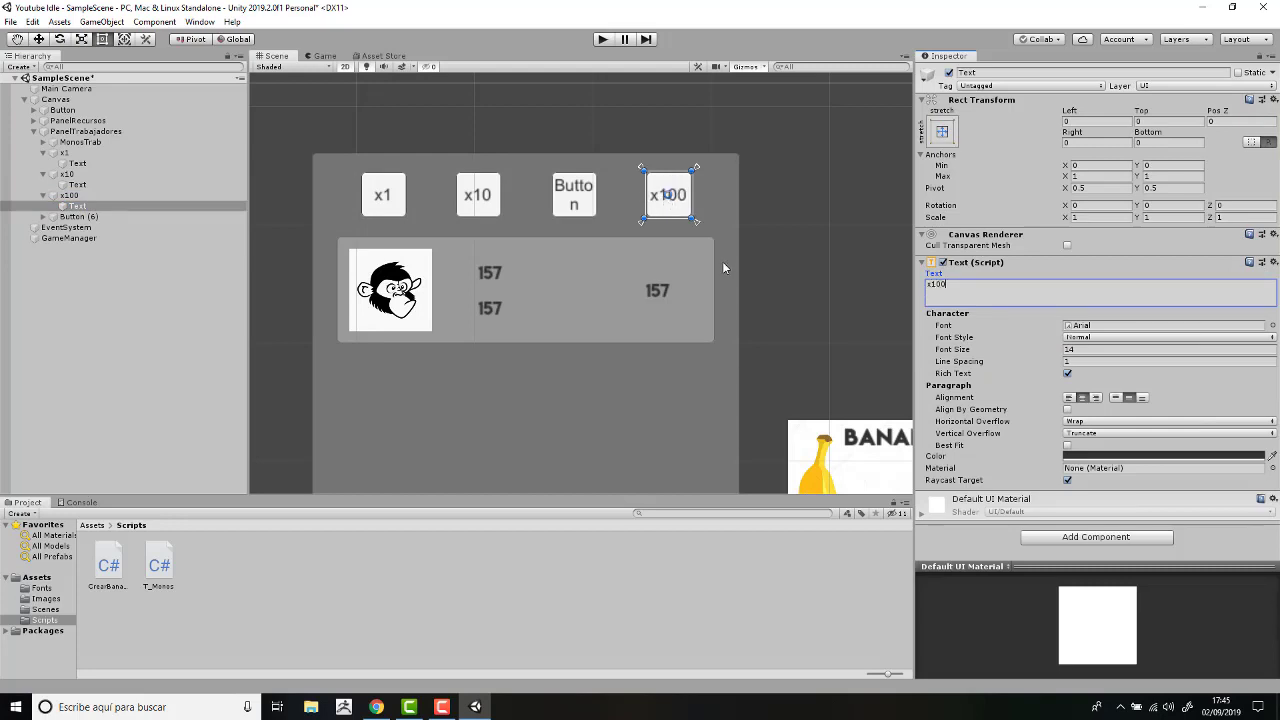
Rename Button (6) to x50 and set its label text to 'x50'.
{"action": "left_click", "coordinate": [560, 205]}
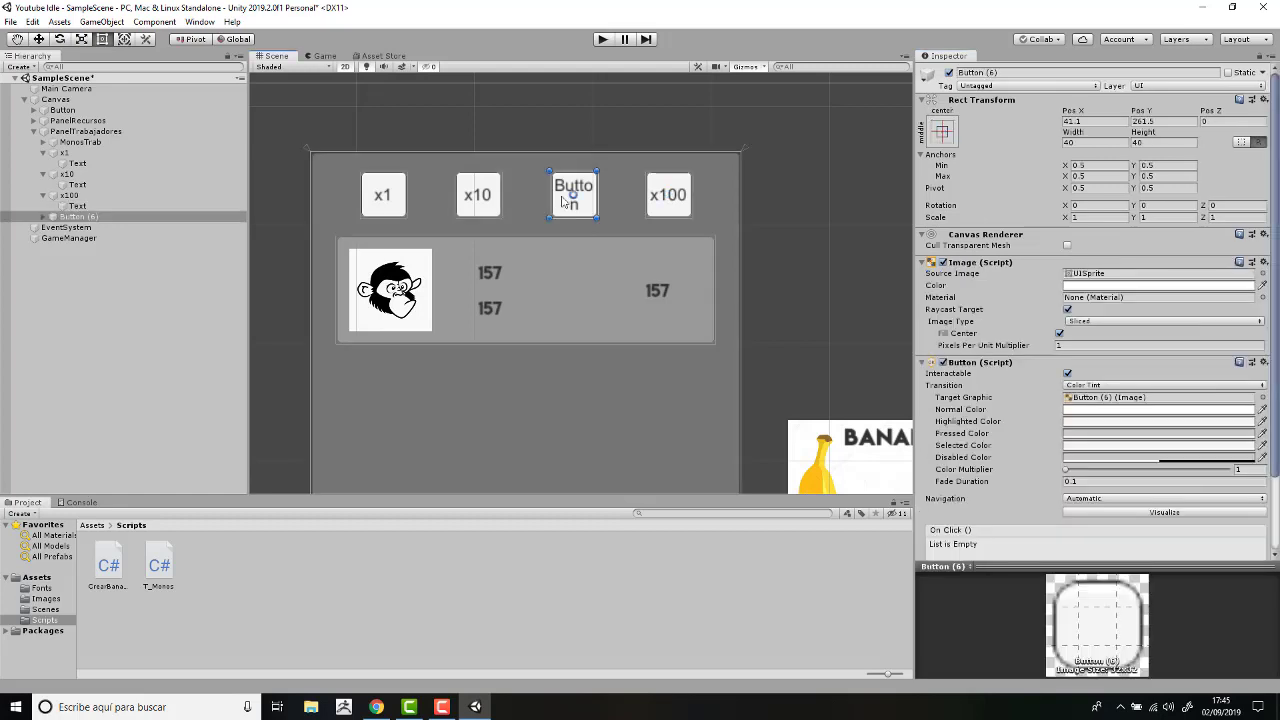
{"action": "left_click", "coordinate": [75, 218]}
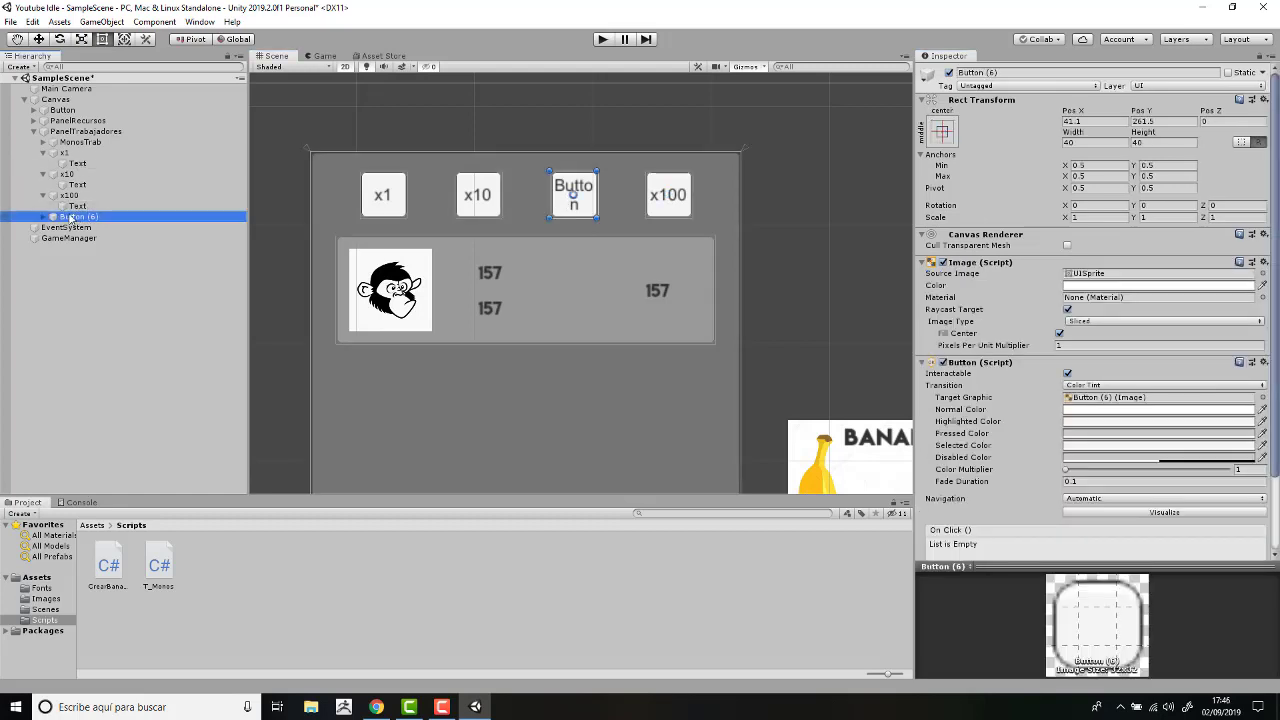
{"action": "key", "text": "x"}
{"action": "left_click", "coordinate": [72, 218]}
{"action": "type", "text": "x"}
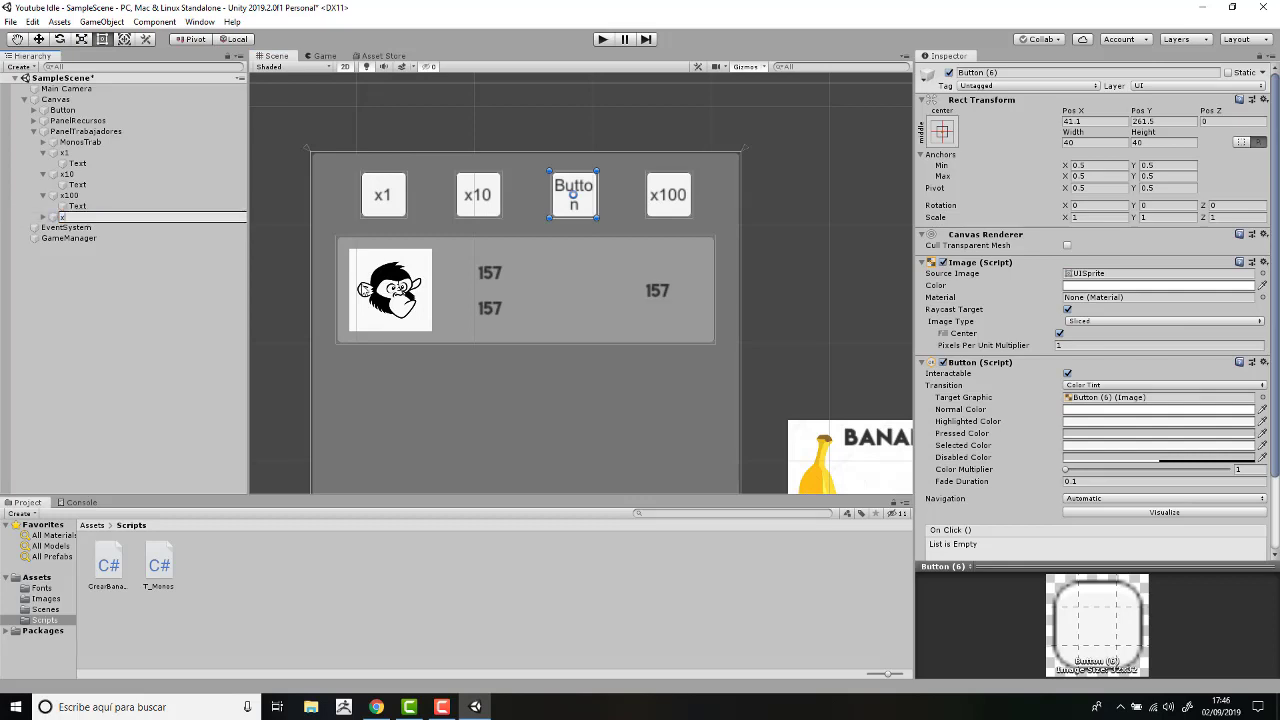
{"action": "type", "text": "50"}
{"action": "key", "text": "Return"}
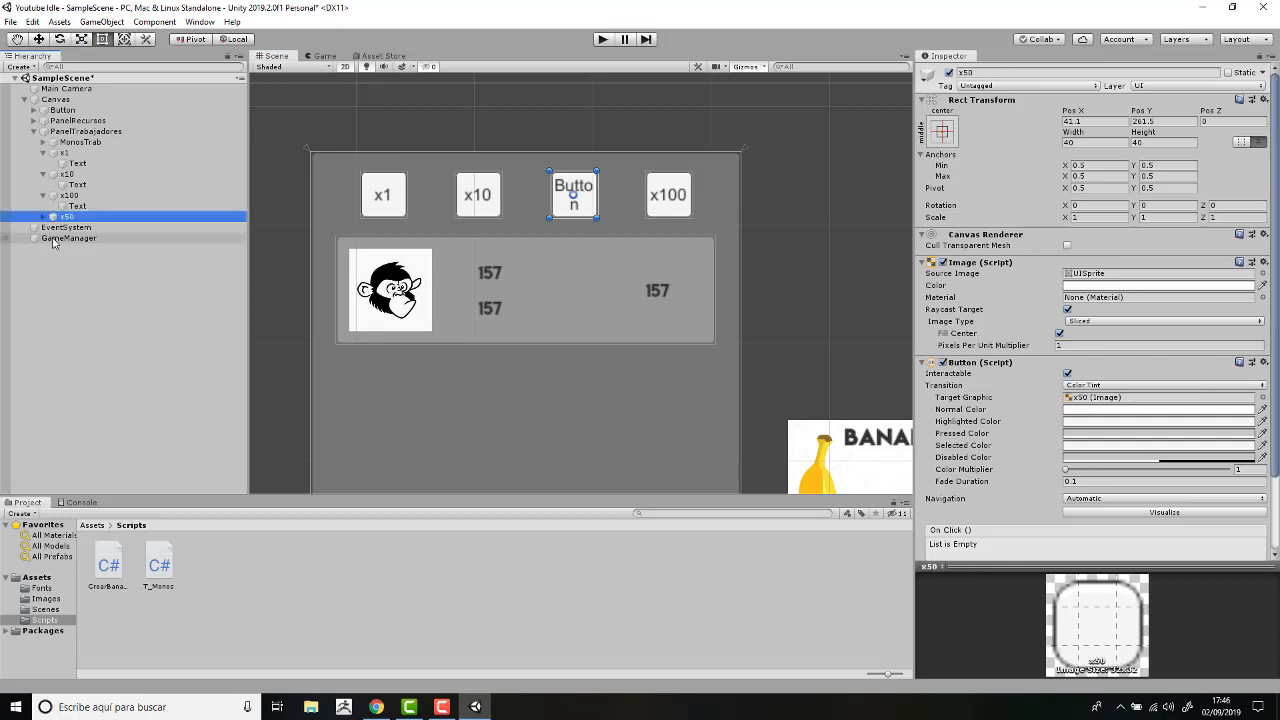
{"action": "left_click", "coordinate": [44, 216]}
{"action": "left_click", "coordinate": [77, 227]}
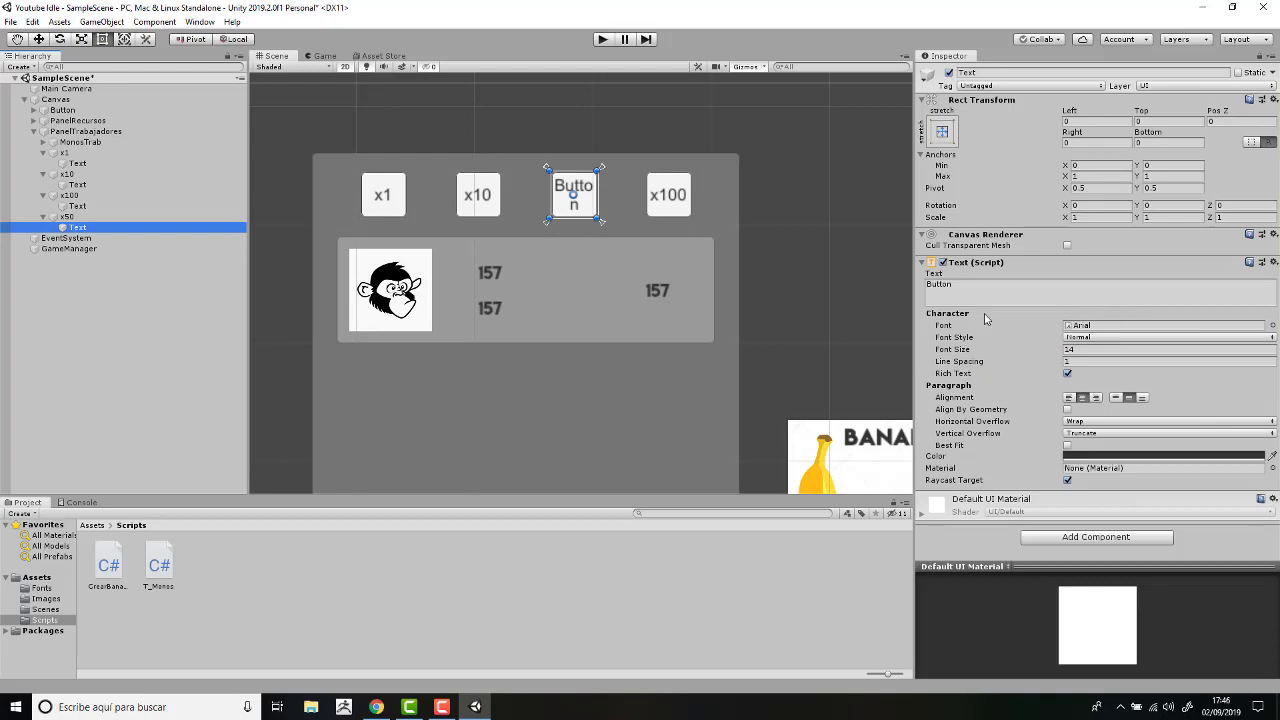
{"action": "left_click", "coordinate": [960, 295]}
{"action": "type", "text": "x5"}
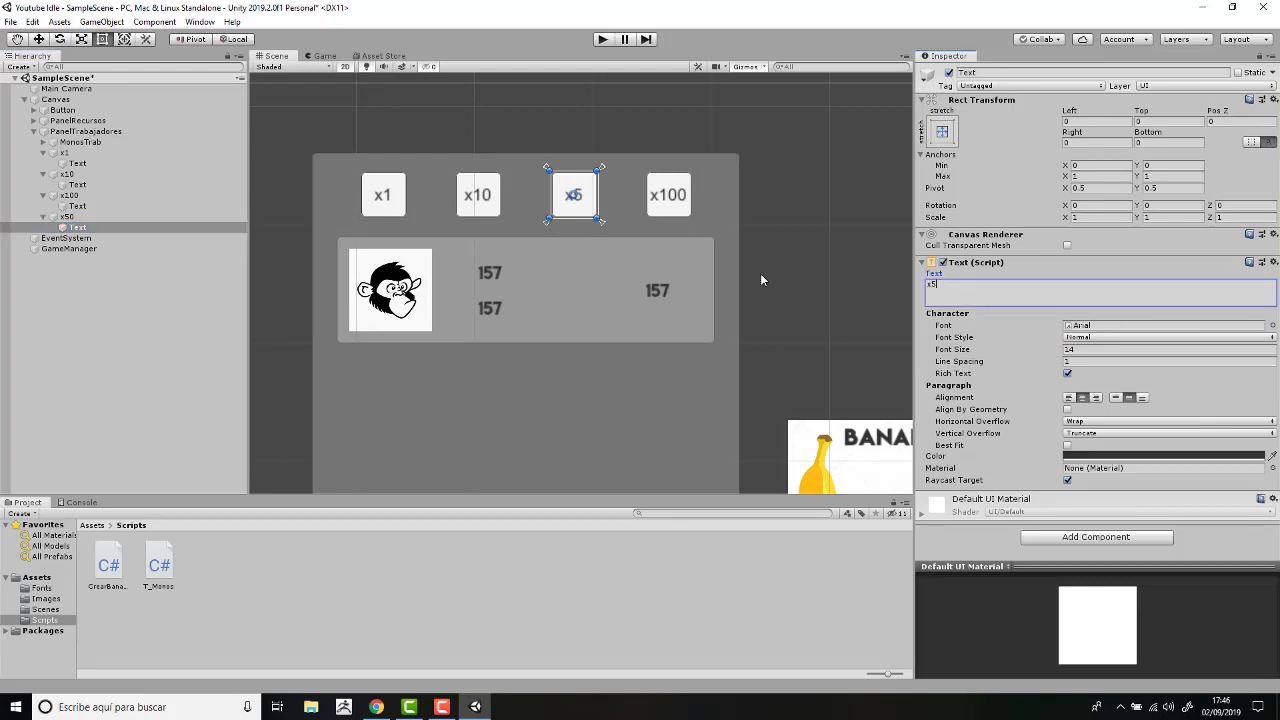
{"action": "type", "text": "0"}
Select the Canvas, reframe the Scene view, and open T_Monos.cs from the Scripts folder.
{"action": "left_click", "coordinate": [307, 313]}
{"action": "scroll", "coordinate": [284, 284], "scroll_direction": "down", "scroll_amount": 3}
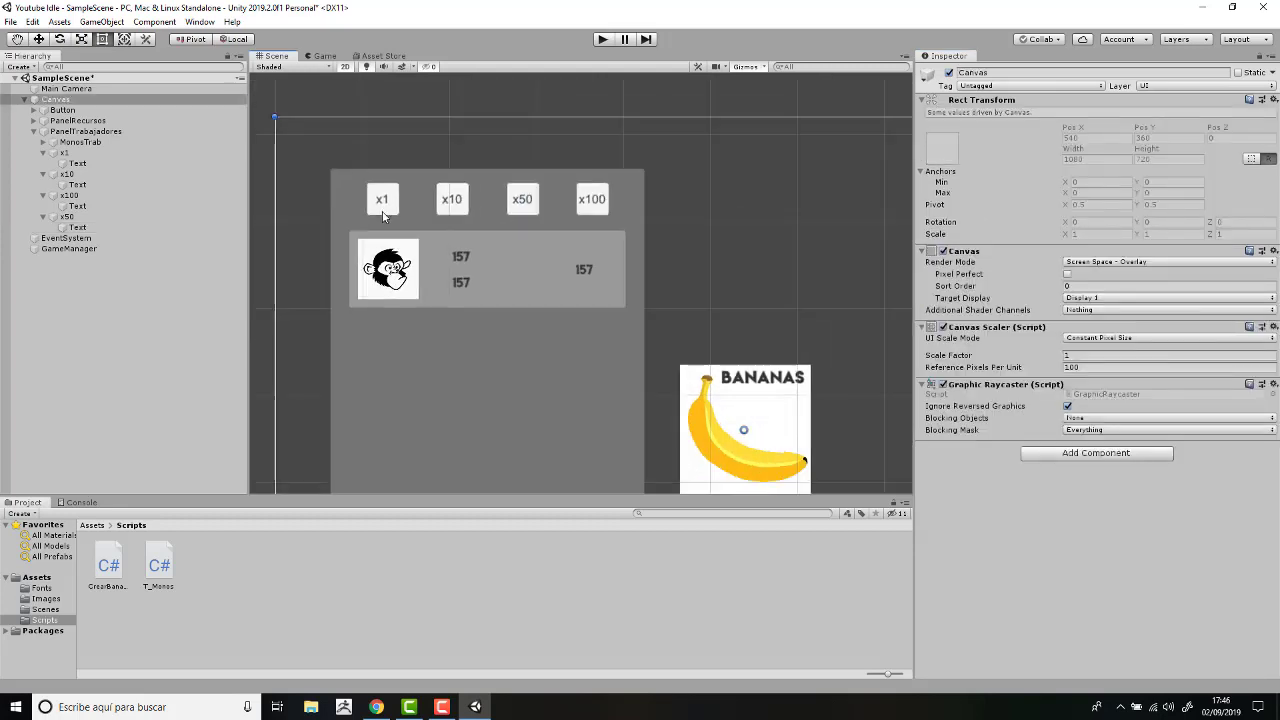
{"action": "middle_click_drag", "start_coordinate": [481, 176], "coordinate": [486, 148]}
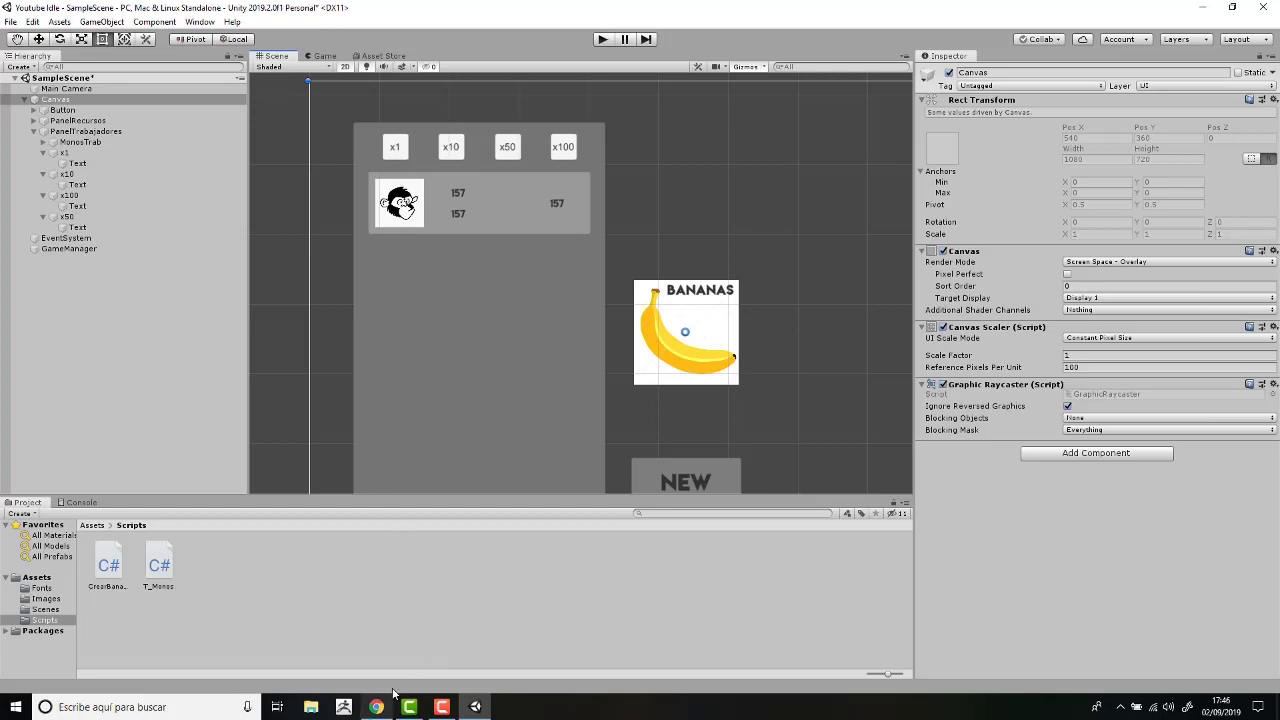
{"action": "double_click", "coordinate": [160, 566]}
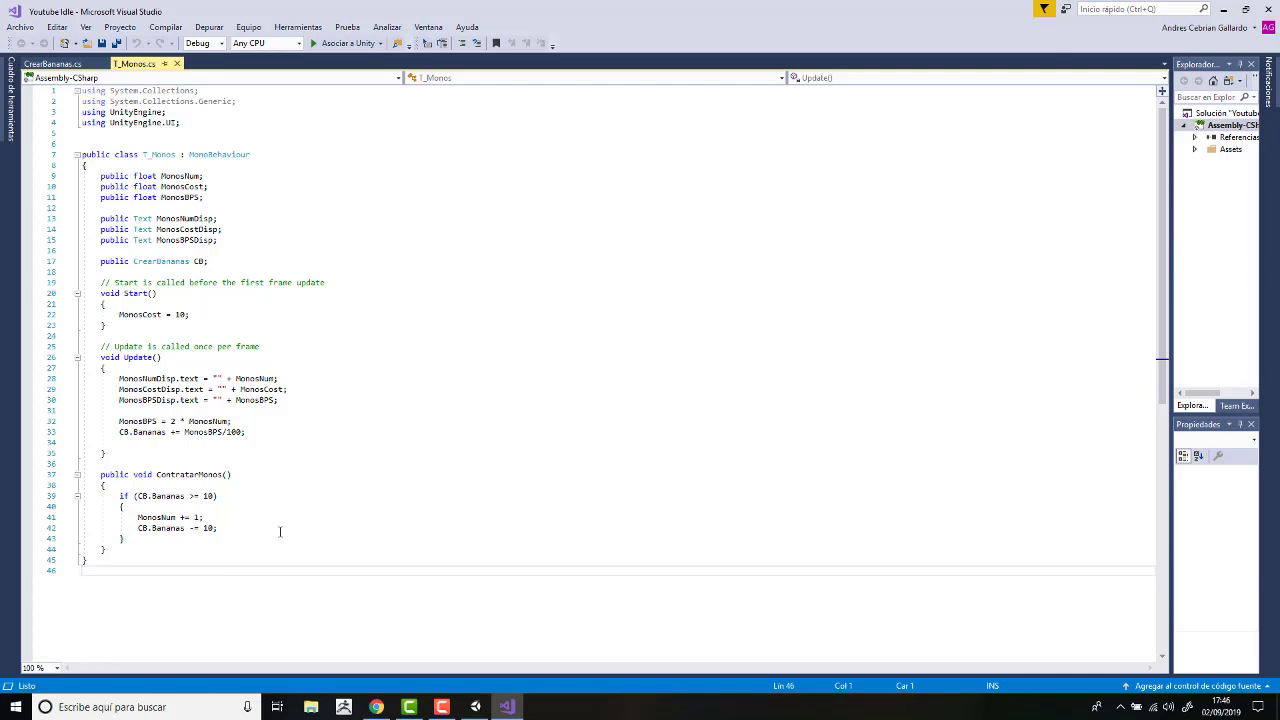
Add 'public float NumContr;' on a new line below the MonosBPS declaration.
{"action": "left_click", "coordinate": [475, 707]}
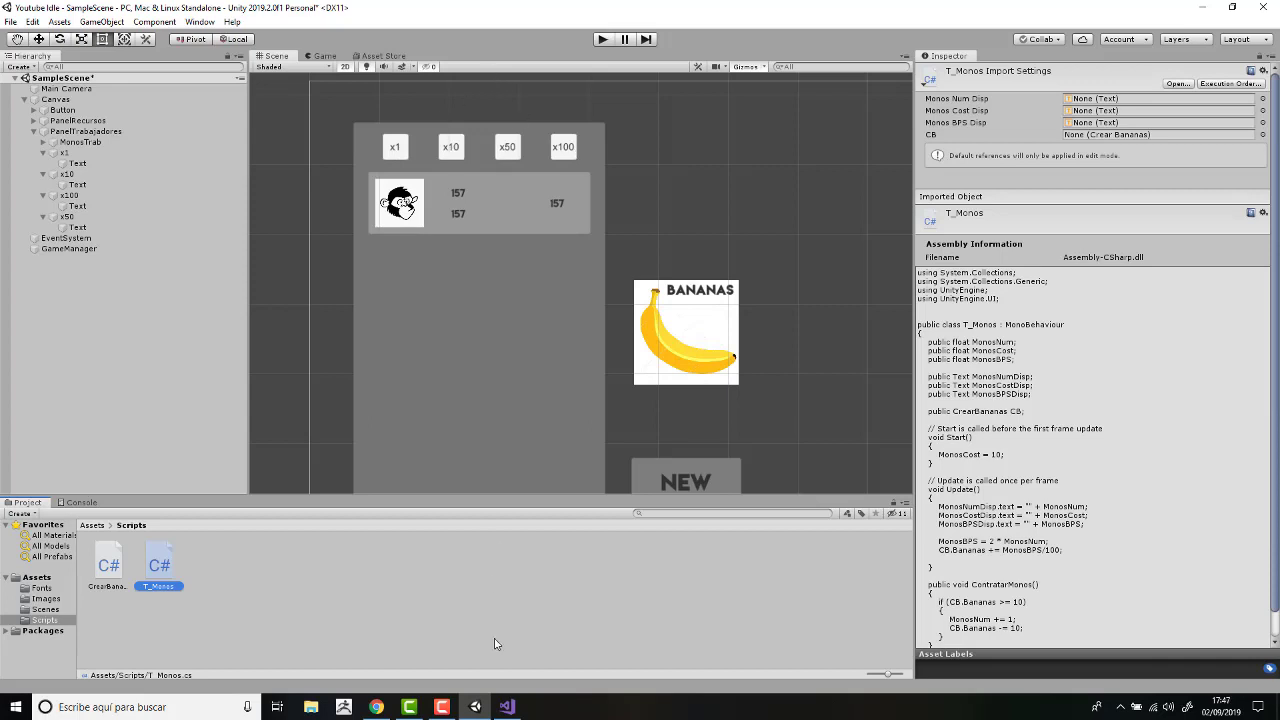
{"action": "left_click", "coordinate": [507, 707]}
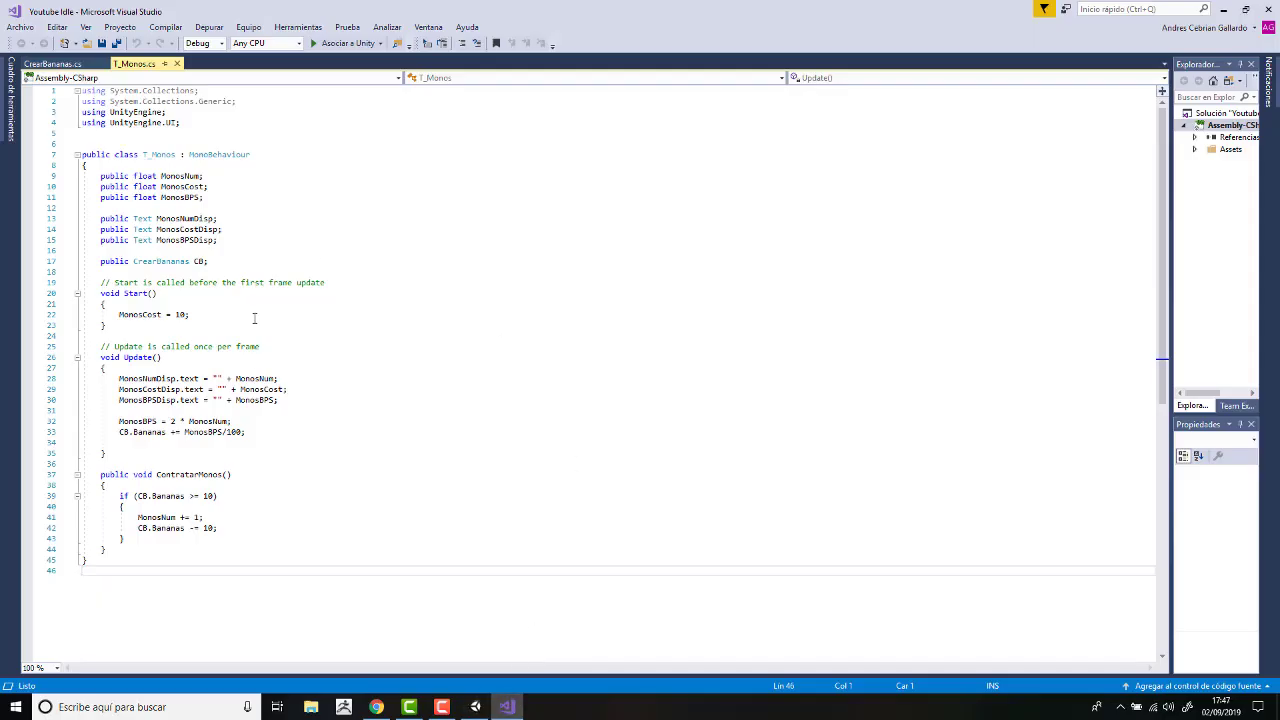
{"action": "left_click", "coordinate": [222, 197]}
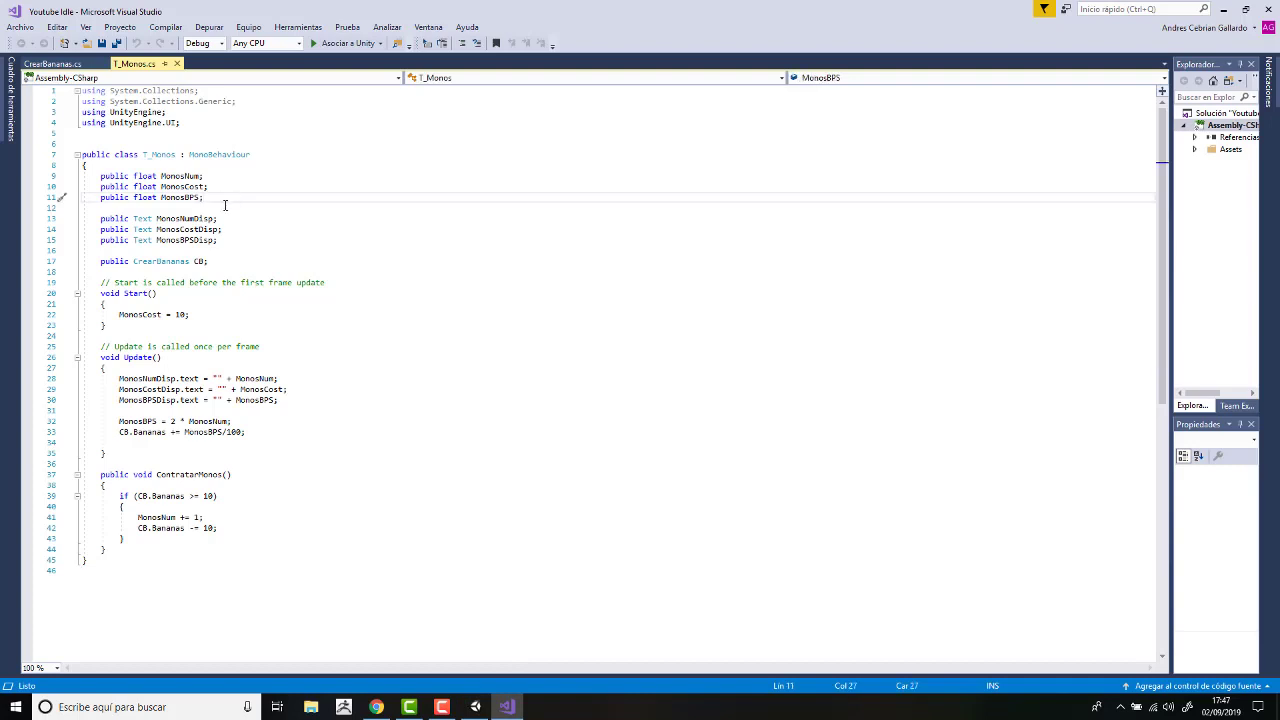
{"action": "key", "text": "Return"}
{"action": "type", "text": "publ"}
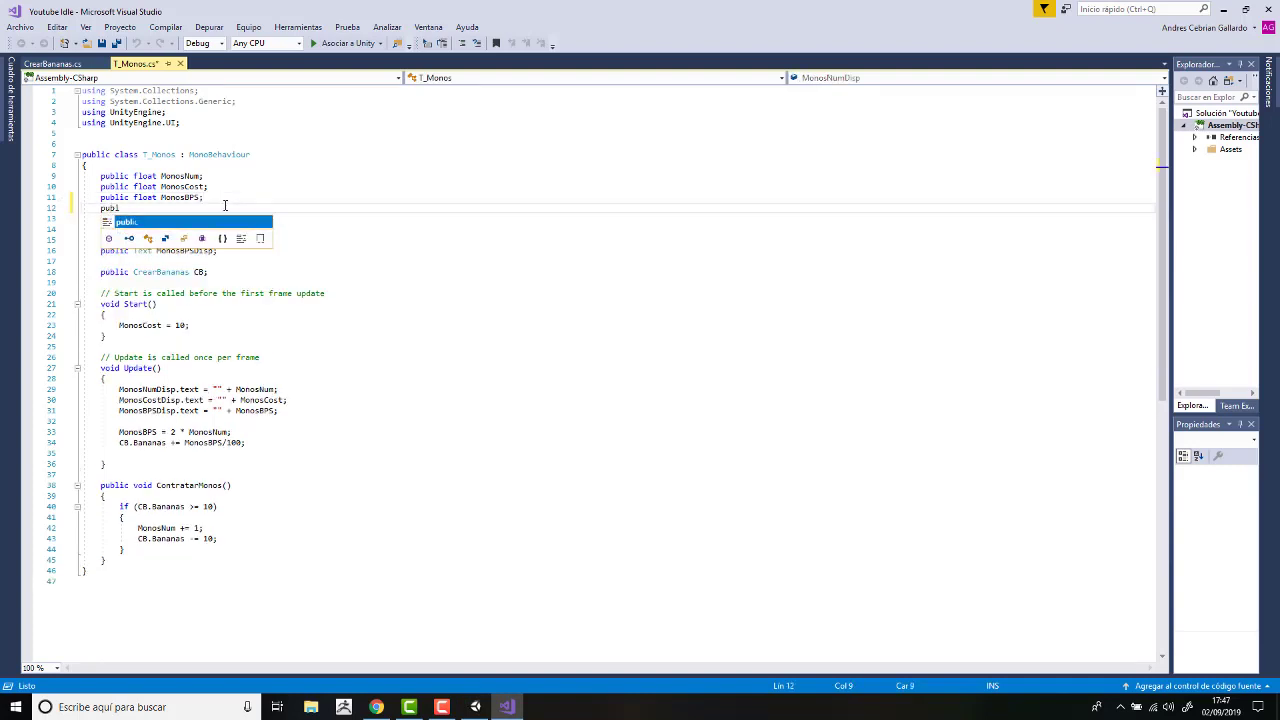
{"action": "type", "text": "ic float "}
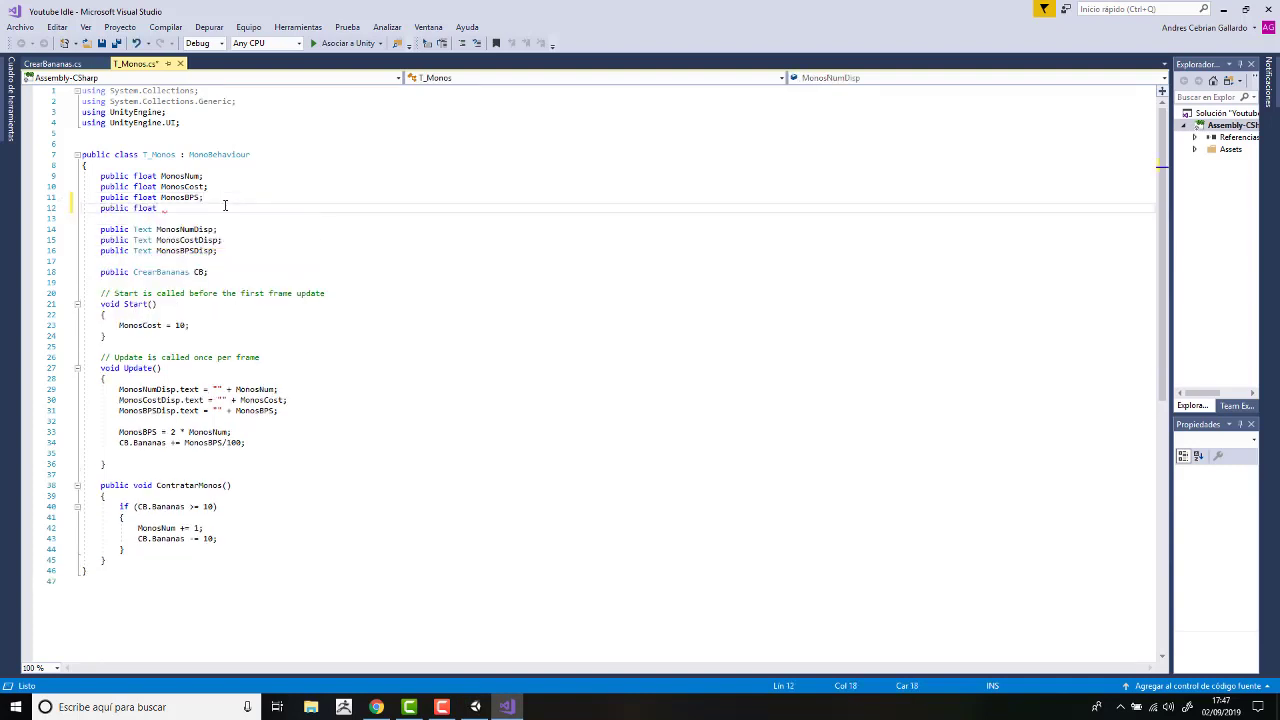
{"action": "type", "text": "N"}
{"action": "type", "text": "um"}
{"action": "type", "text": "Contr"}
{"action": "type", "text": ";"}
Change 'MonosNum += 1' to add NumContr, and add a blank line after ContratarMonos.
{"action": "double_click", "coordinate": [197, 528]}
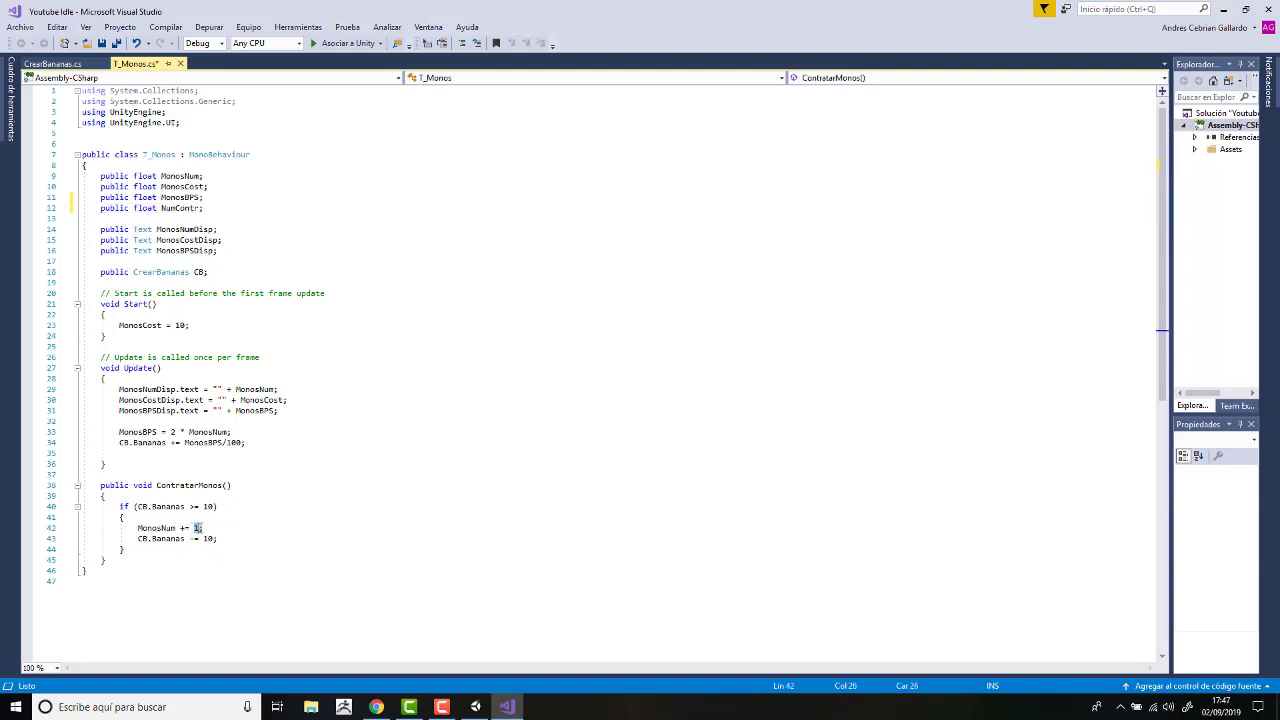
{"action": "type", "text": "NumContr"}
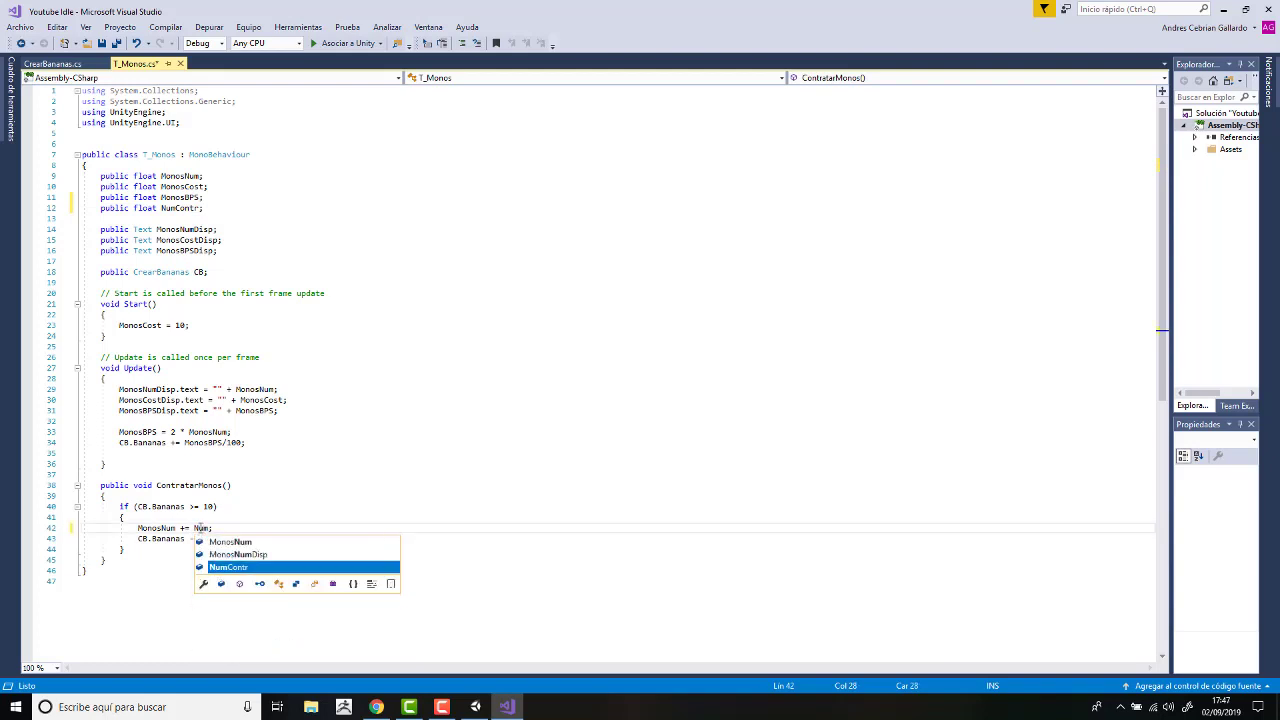
{"action": "key", "text": "Escape"}
{"action": "left_click", "coordinate": [210, 215]}
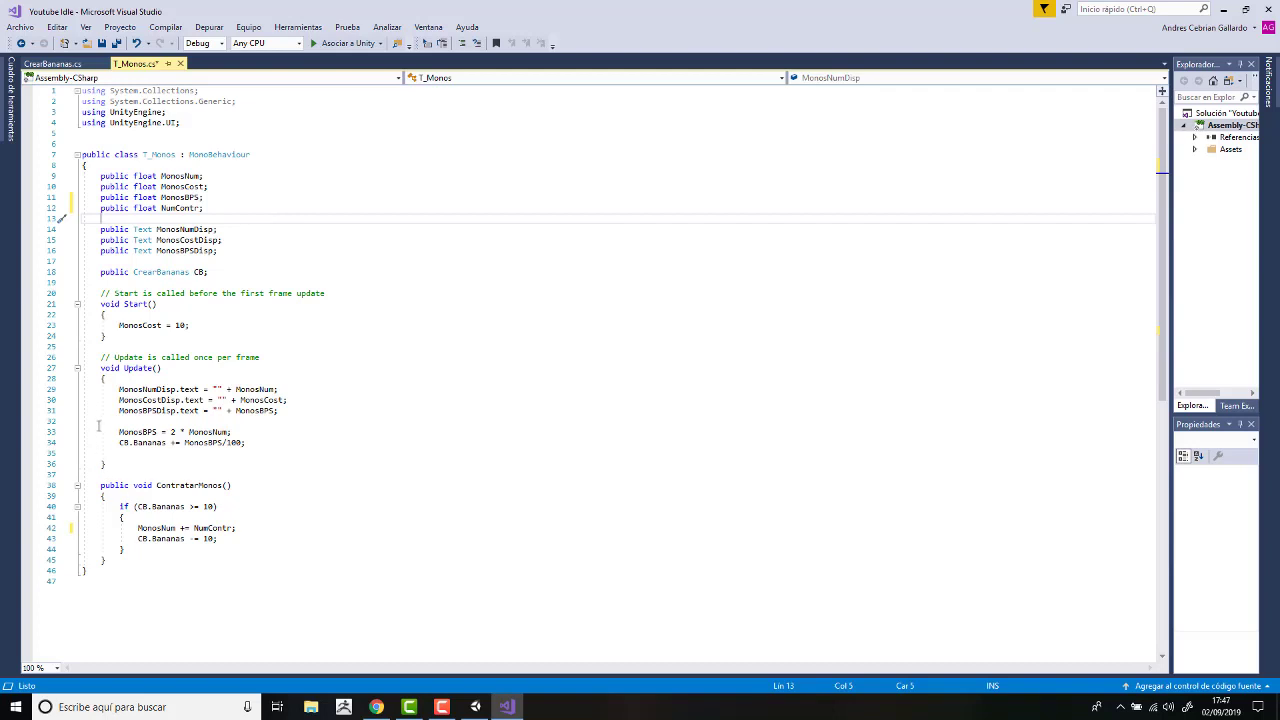
{"action": "scroll", "coordinate": [185, 502], "scroll_direction": "down", "scroll_amount": 3}
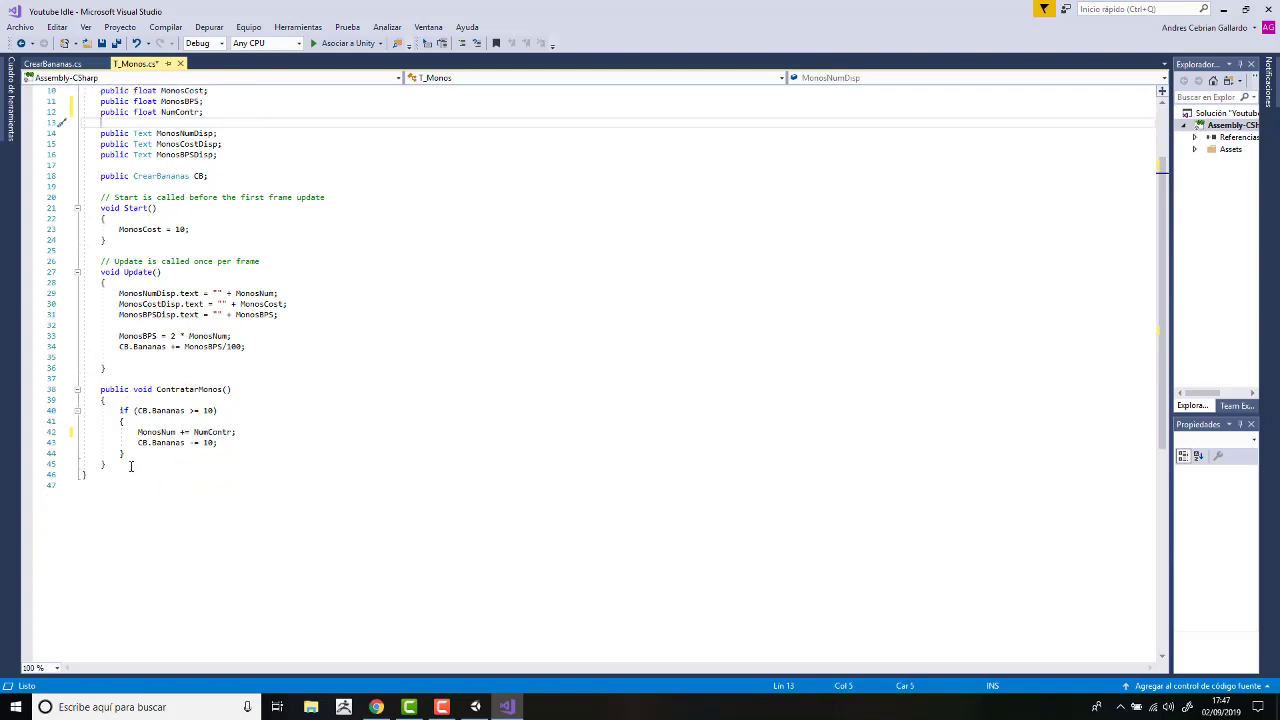
{"action": "left_click", "coordinate": [158, 464]}
{"action": "key", "text": "Return"}
{"action": "key", "text": "Return"}
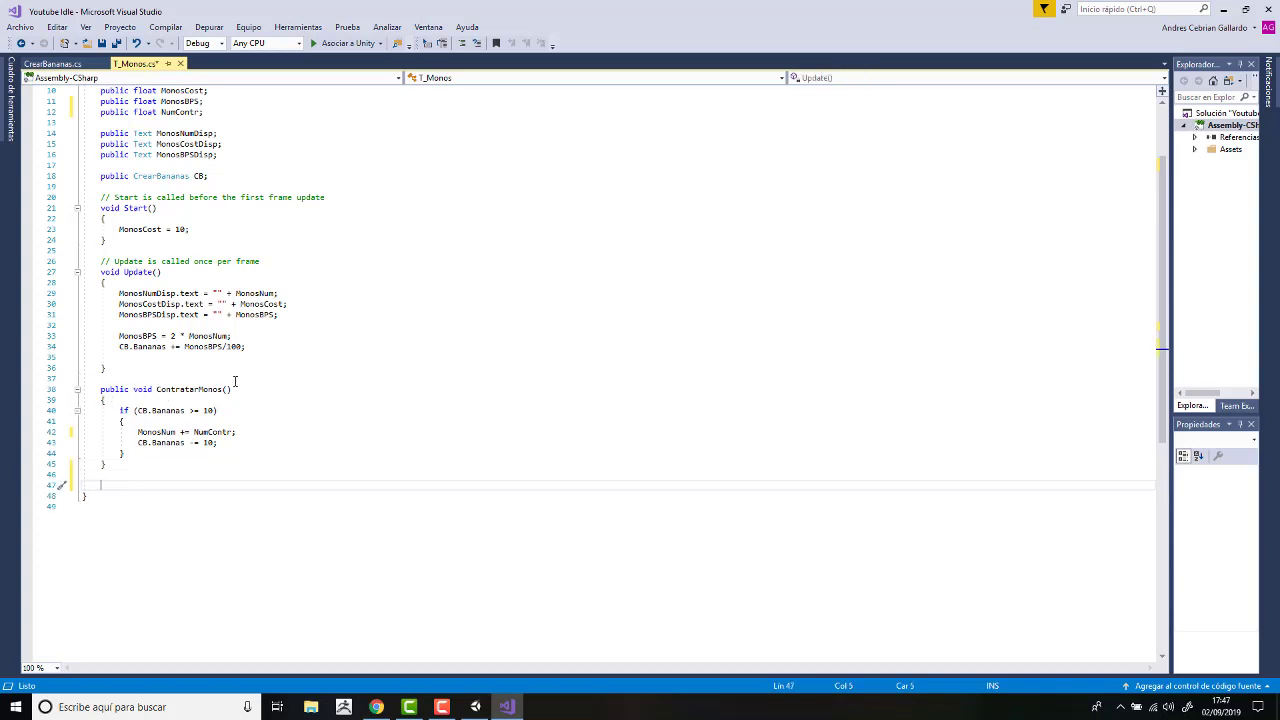
Write a public void x1() method that sets NumContr = 1, fixing '==' to '='.
{"action": "left_click", "coordinate": [475, 707]}
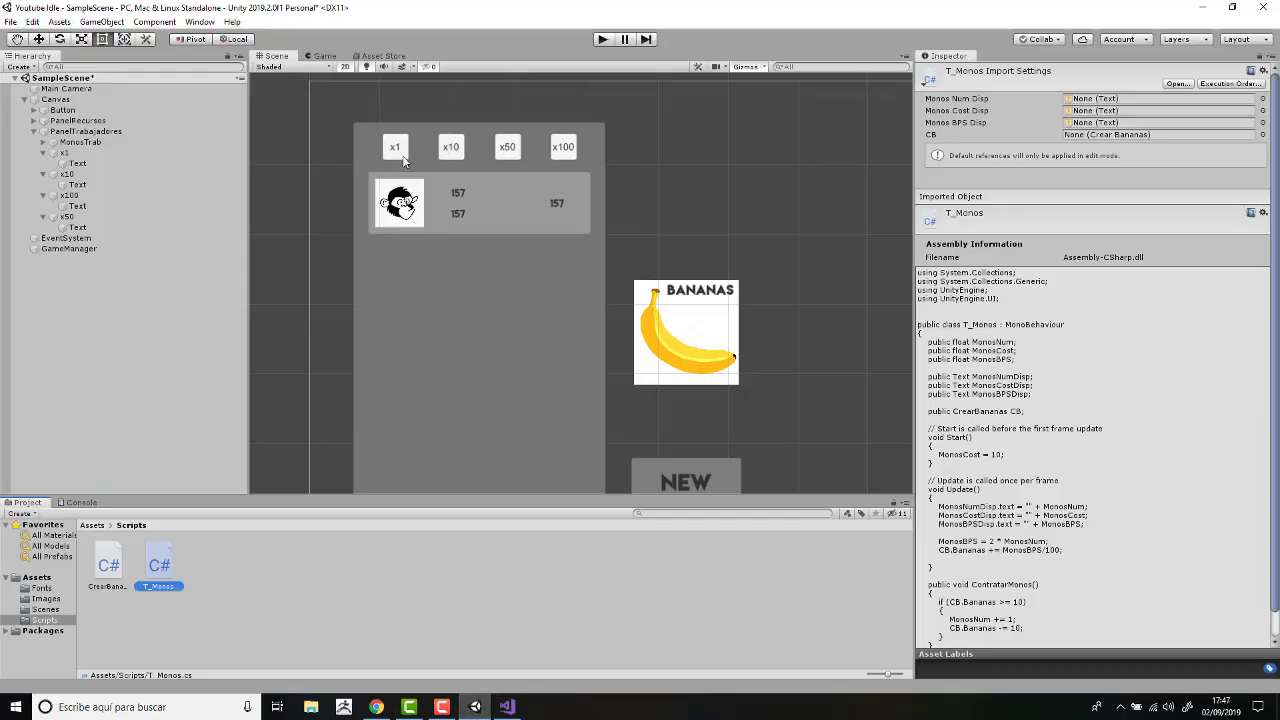
{"action": "left_click", "coordinate": [507, 707]}
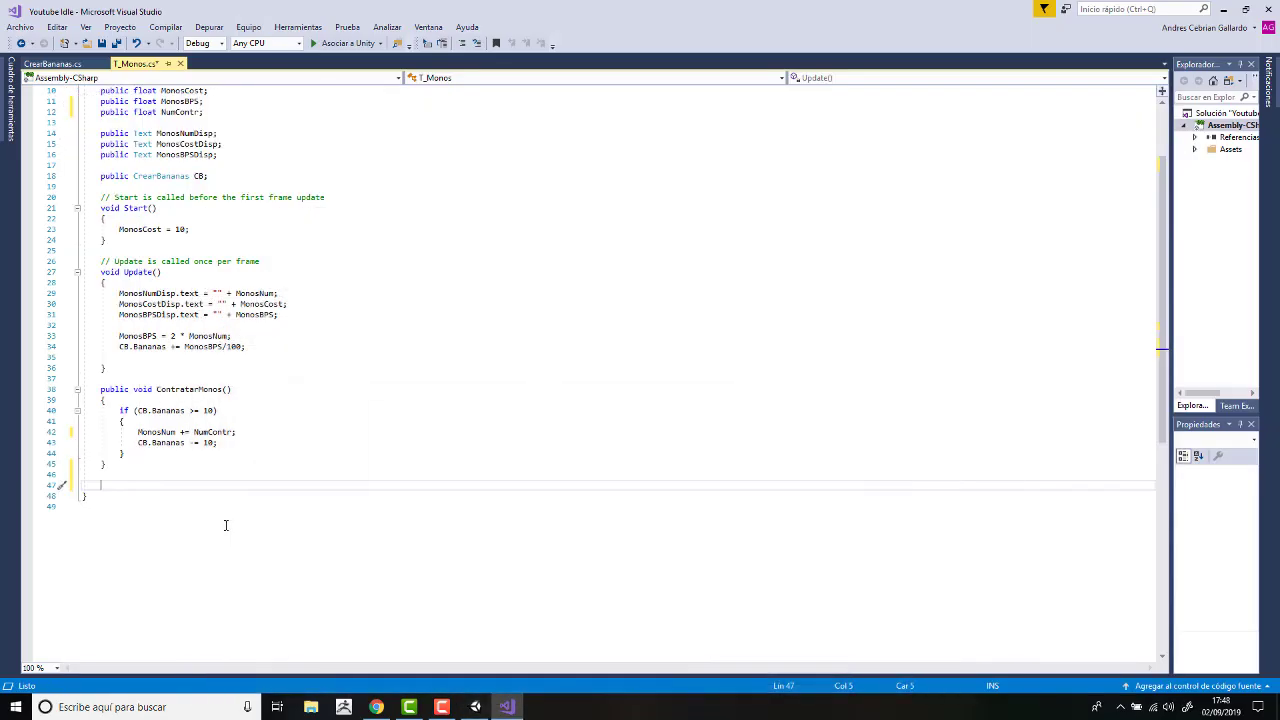
{"action": "type", "text": "pub"}
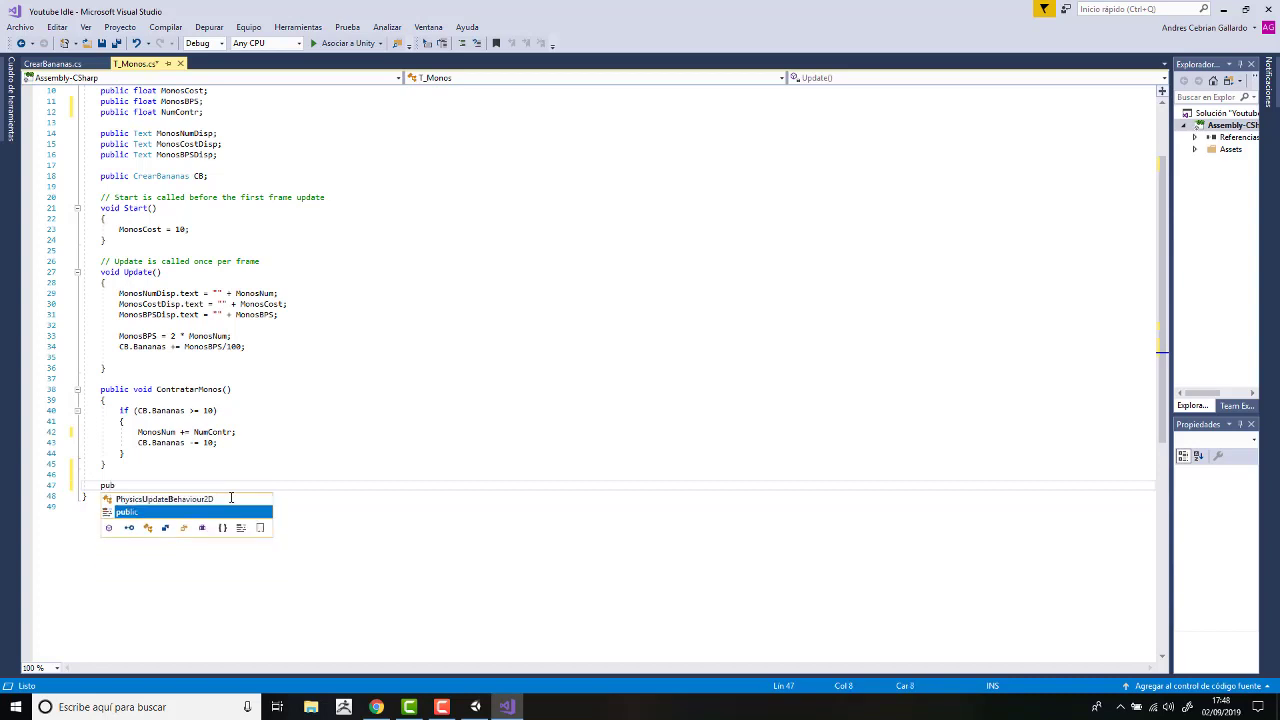
{"action": "type", "text": "lic void "}
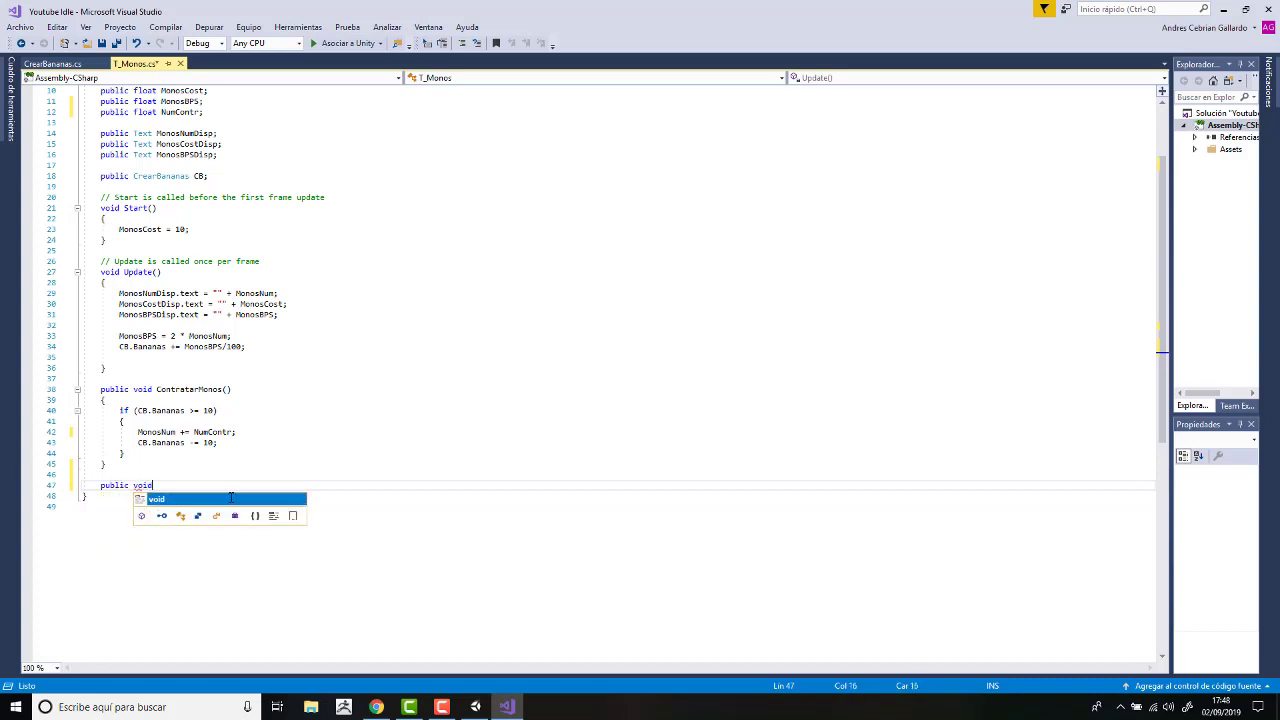
{"action": "type", "text": "x1"}
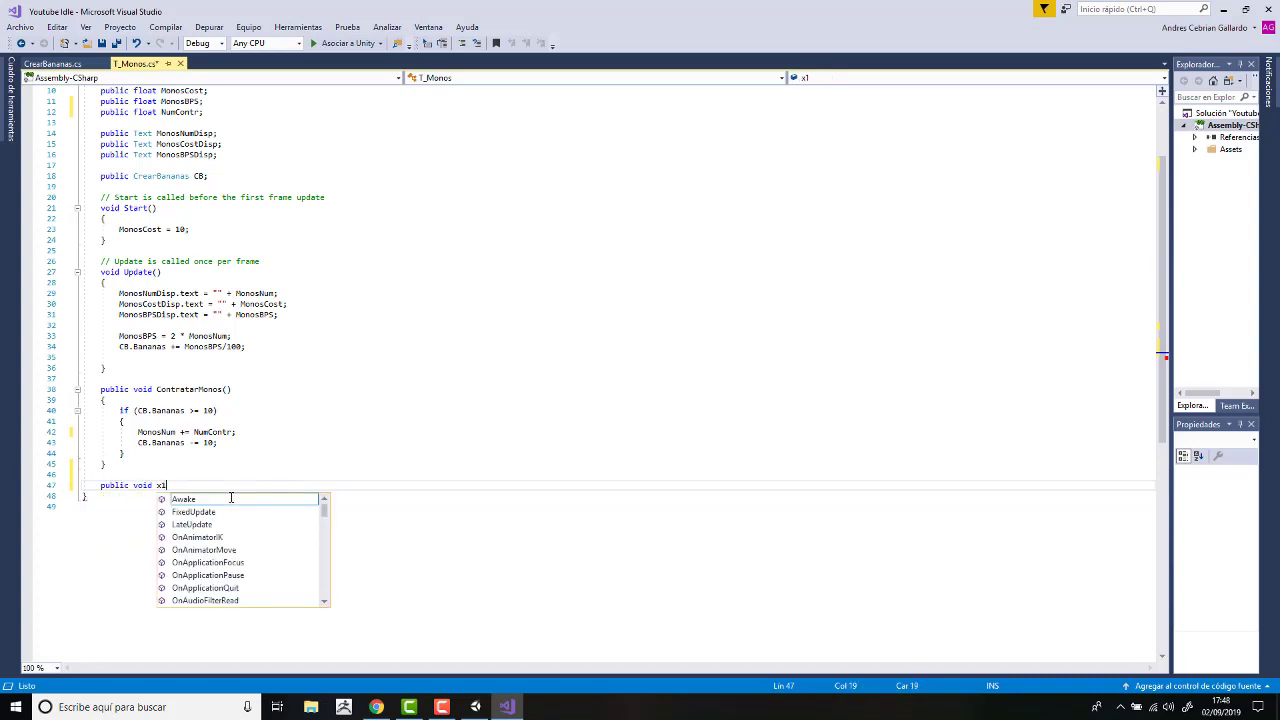
{"action": "type", "text": "()"}
{"action": "key", "text": "Return"}
{"action": "type", "text": "{"}
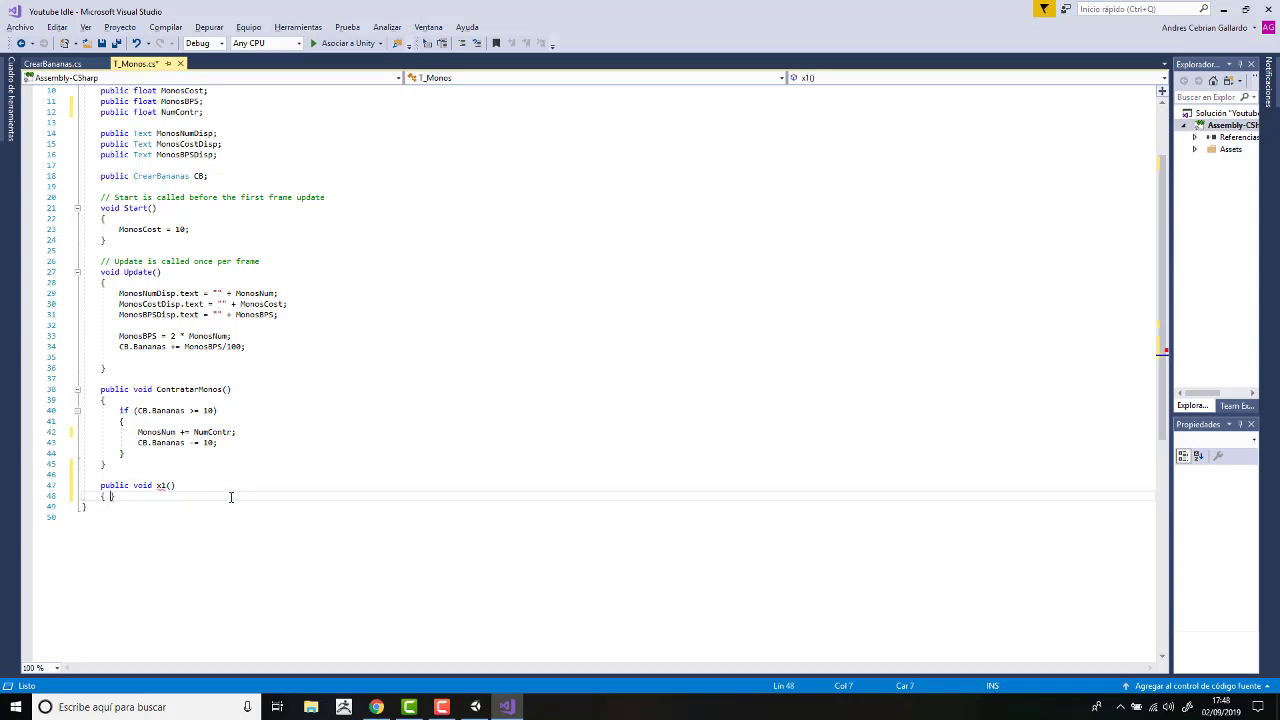
{"action": "key", "text": "Return"}
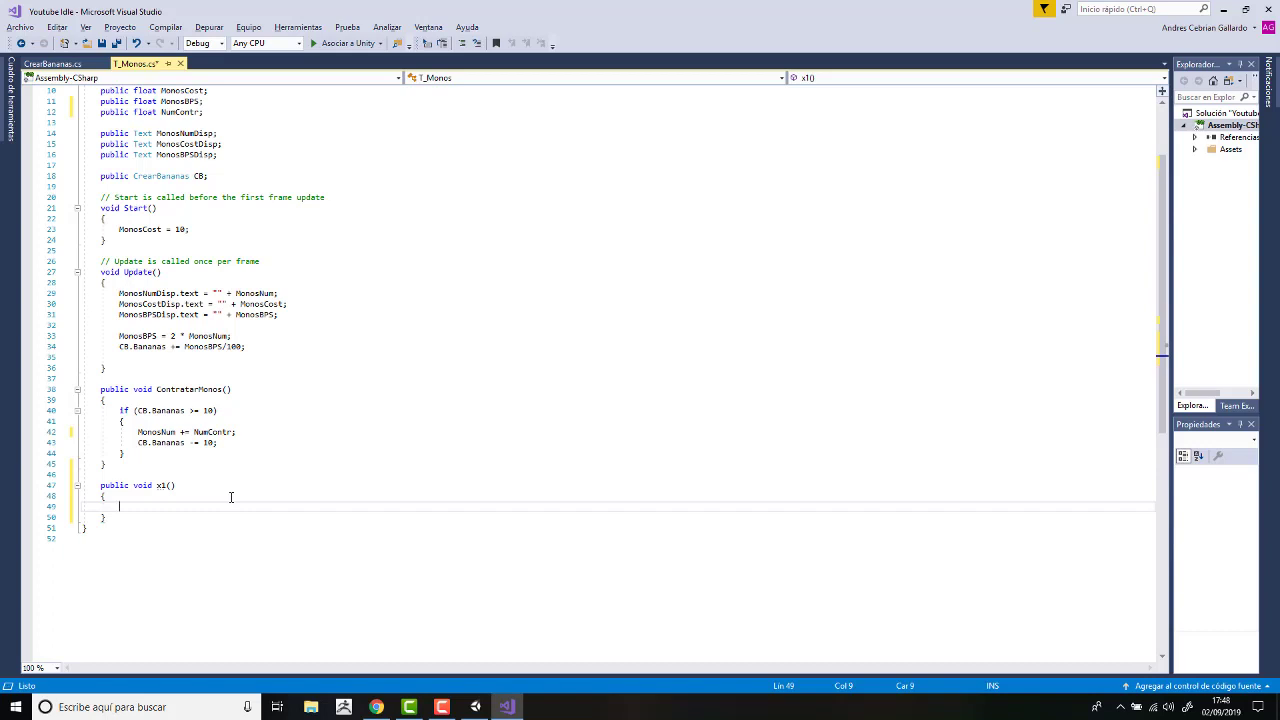
{"action": "type", "text": "NumCo"}
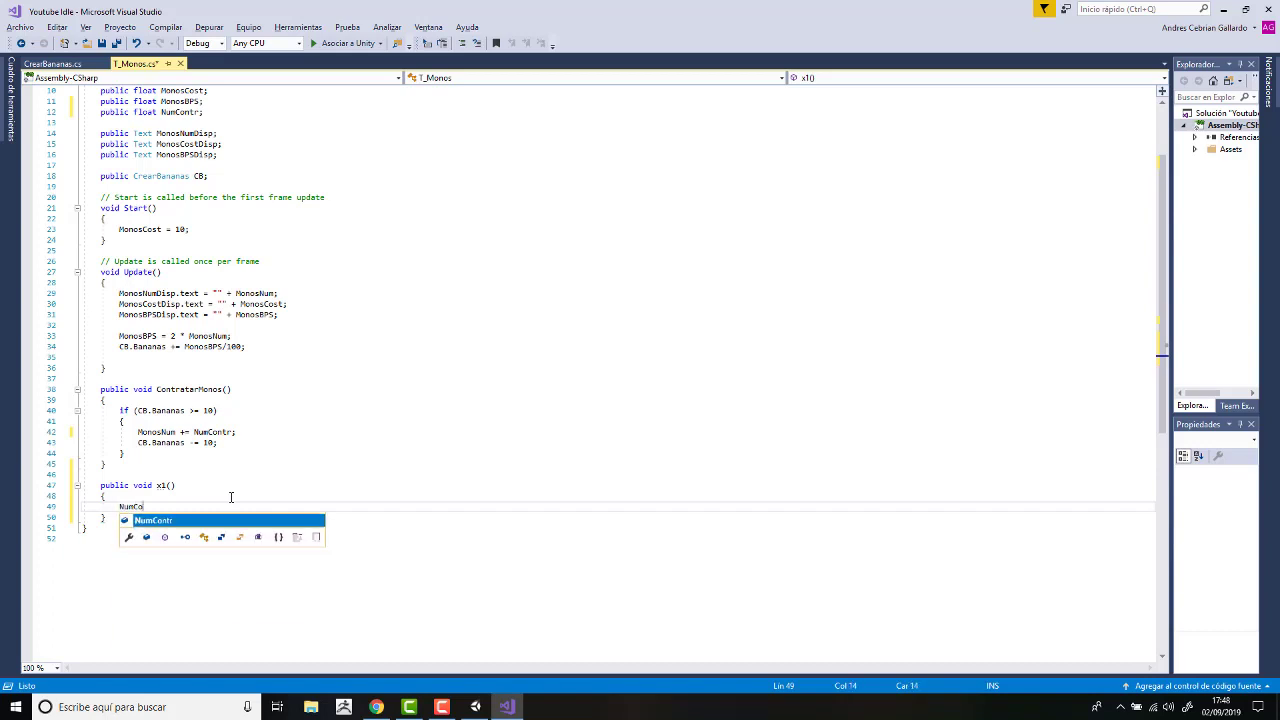
{"action": "type", "text": "ntr == "}
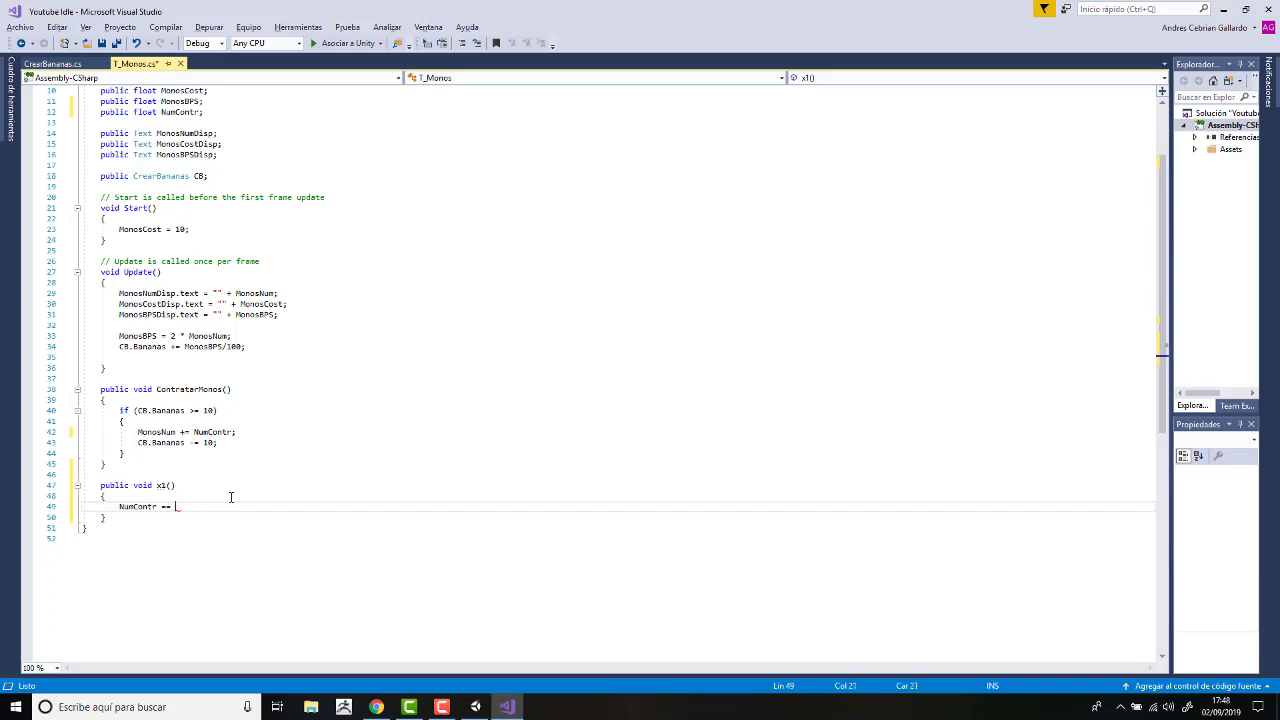
{"action": "type", "text": "1;"}
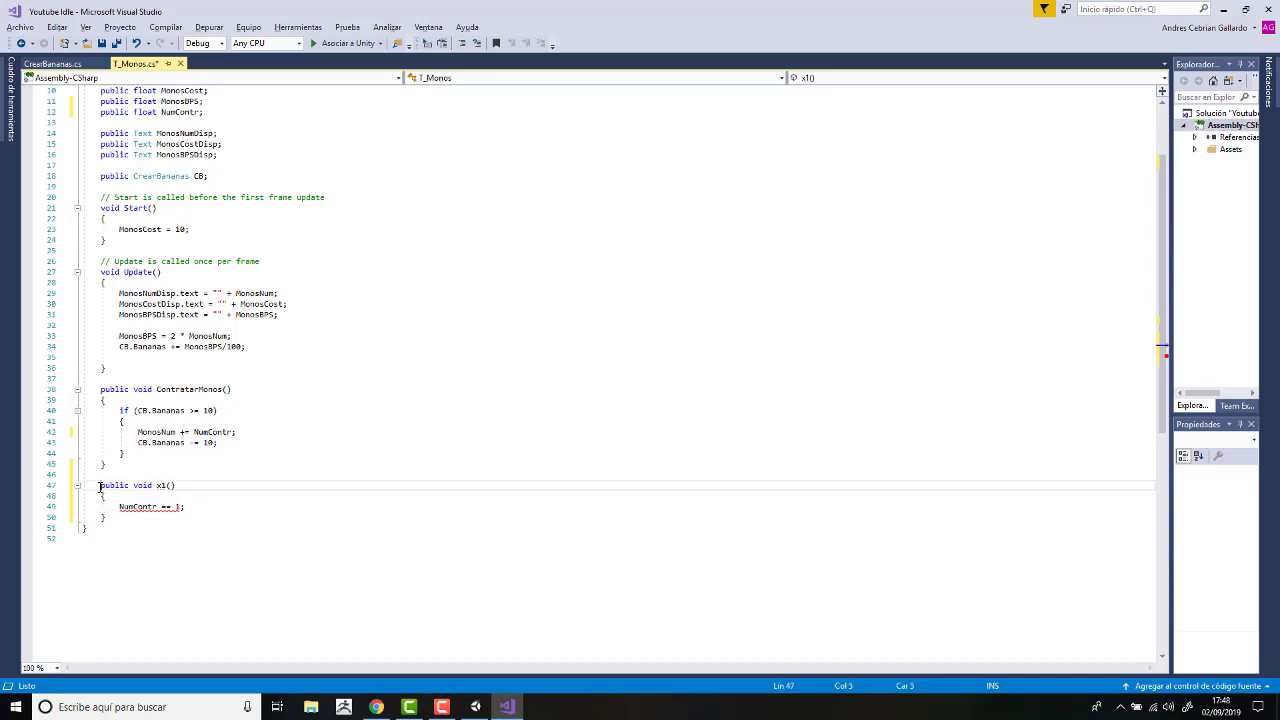
{"action": "left_click_drag", "start_coordinate": [94, 487], "coordinate": [121, 520]}
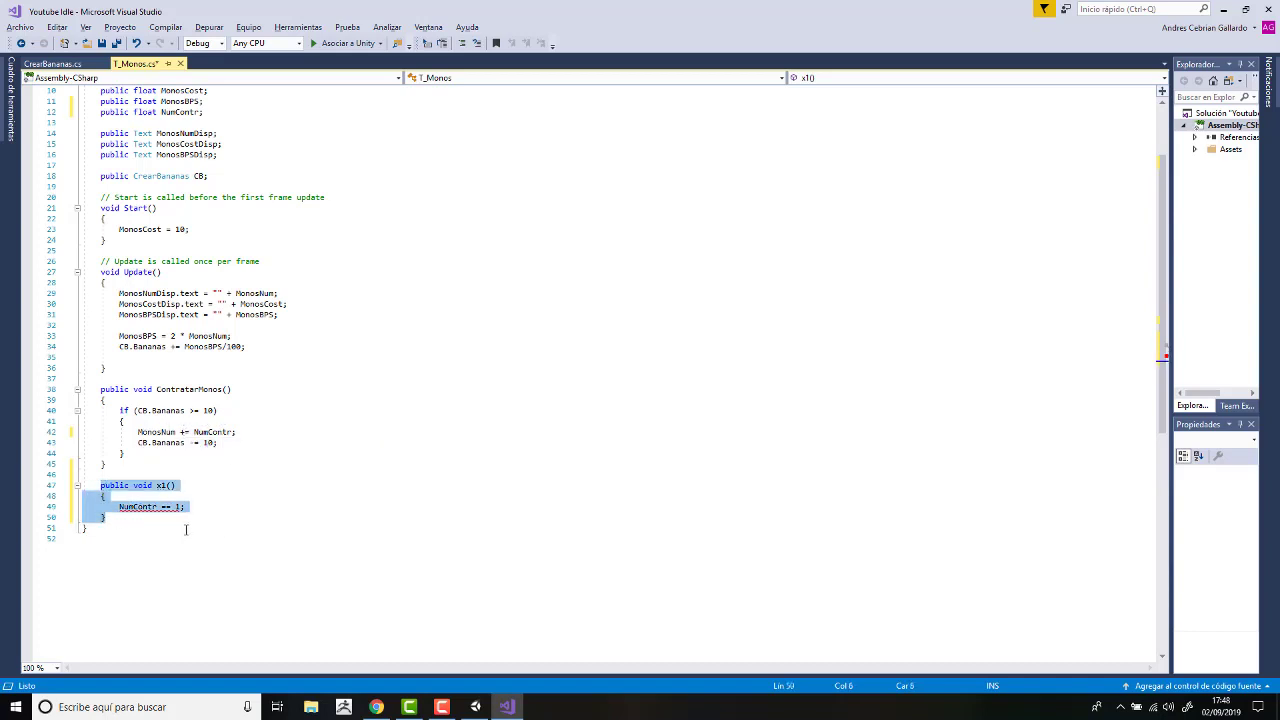
{"action": "left_click", "coordinate": [161, 516]}
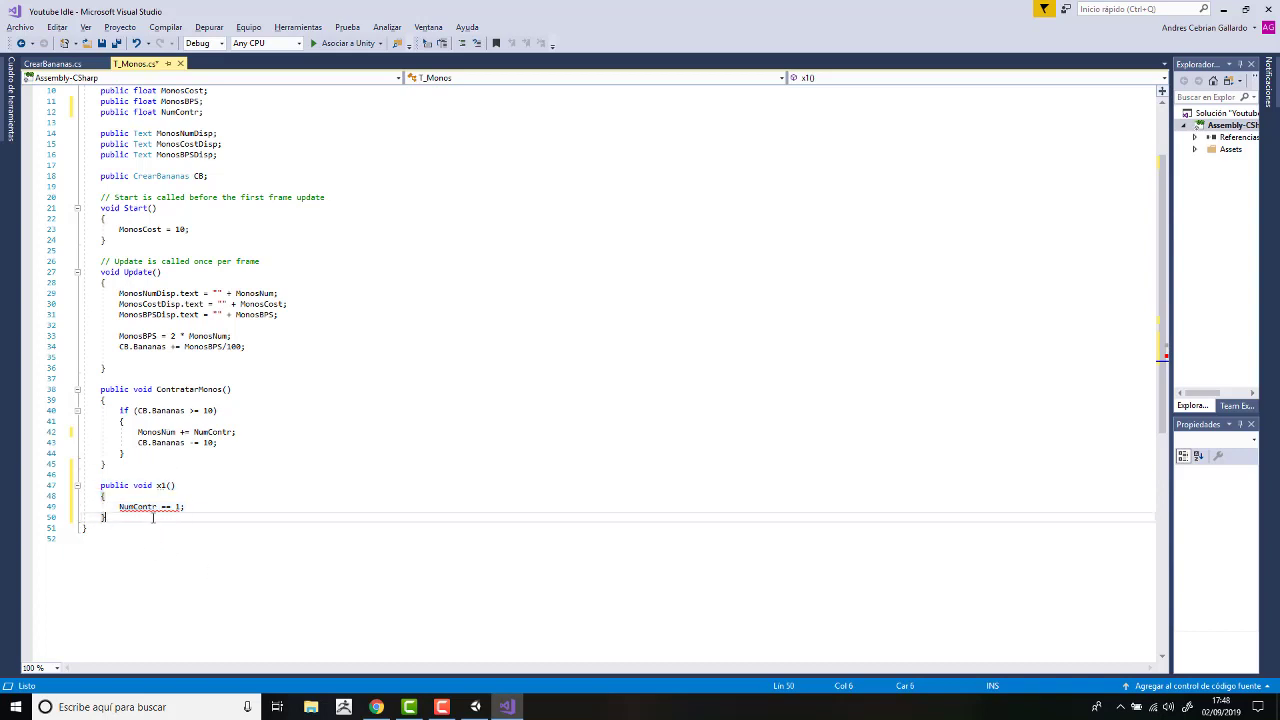
{"action": "left_click", "coordinate": [167, 507]}
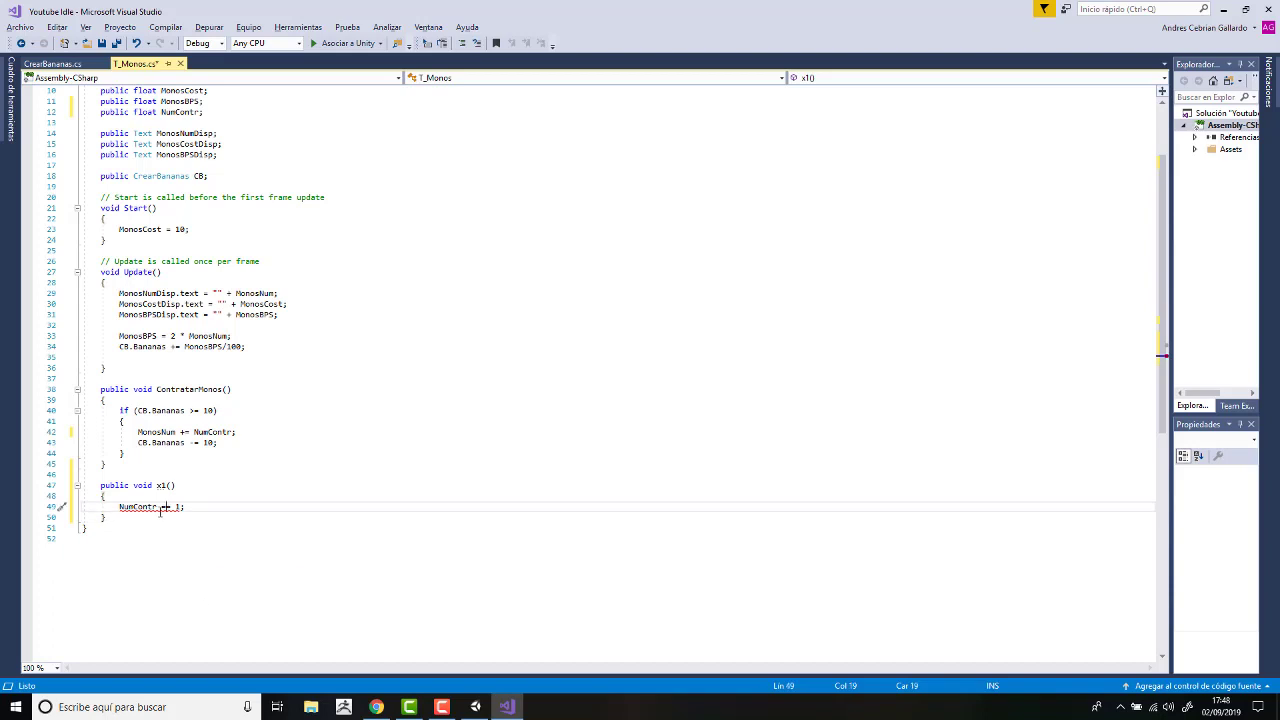
{"action": "mouse_move", "coordinate": [168, 507]}
{"action": "key", "text": "BackSpace"}
Duplicate the x1 method directly below itself.
{"action": "mouse_move", "coordinate": [191, 410]}
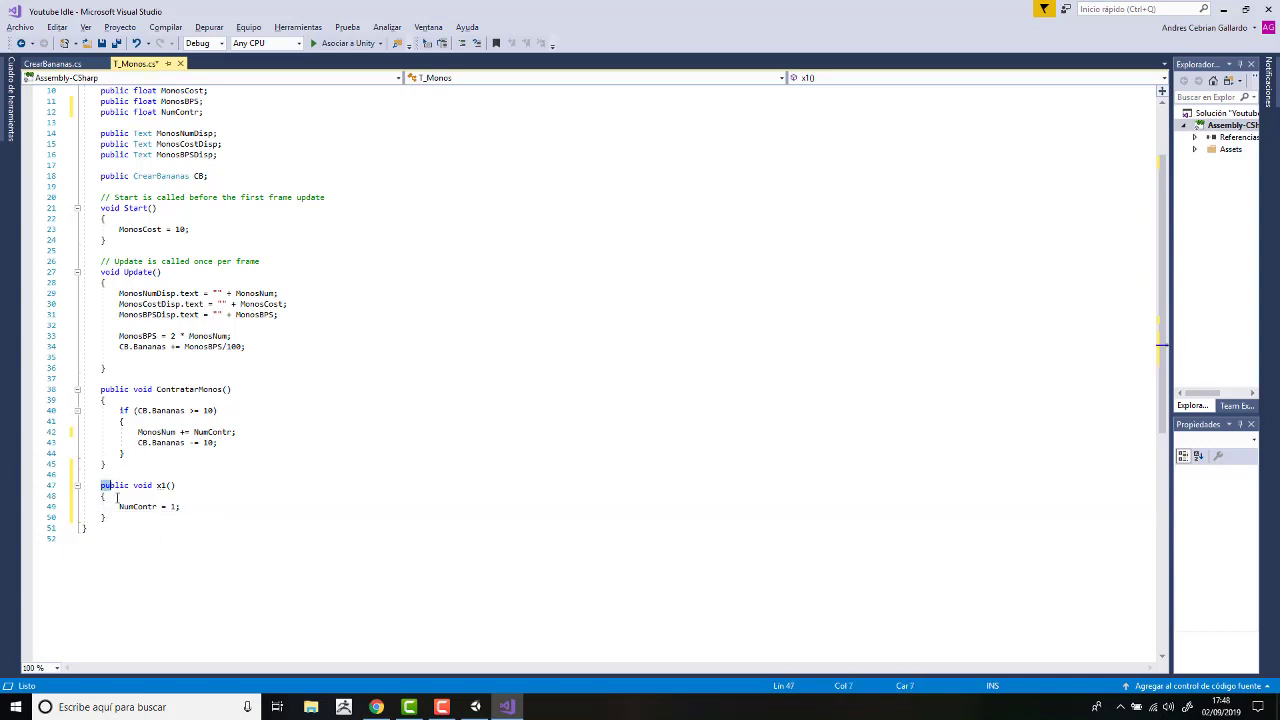
{"action": "left_click_drag", "start_coordinate": [101, 485], "coordinate": [124, 517]}
{"action": "key", "text": "ctrl+c"}
{"action": "left_click", "coordinate": [120, 517]}
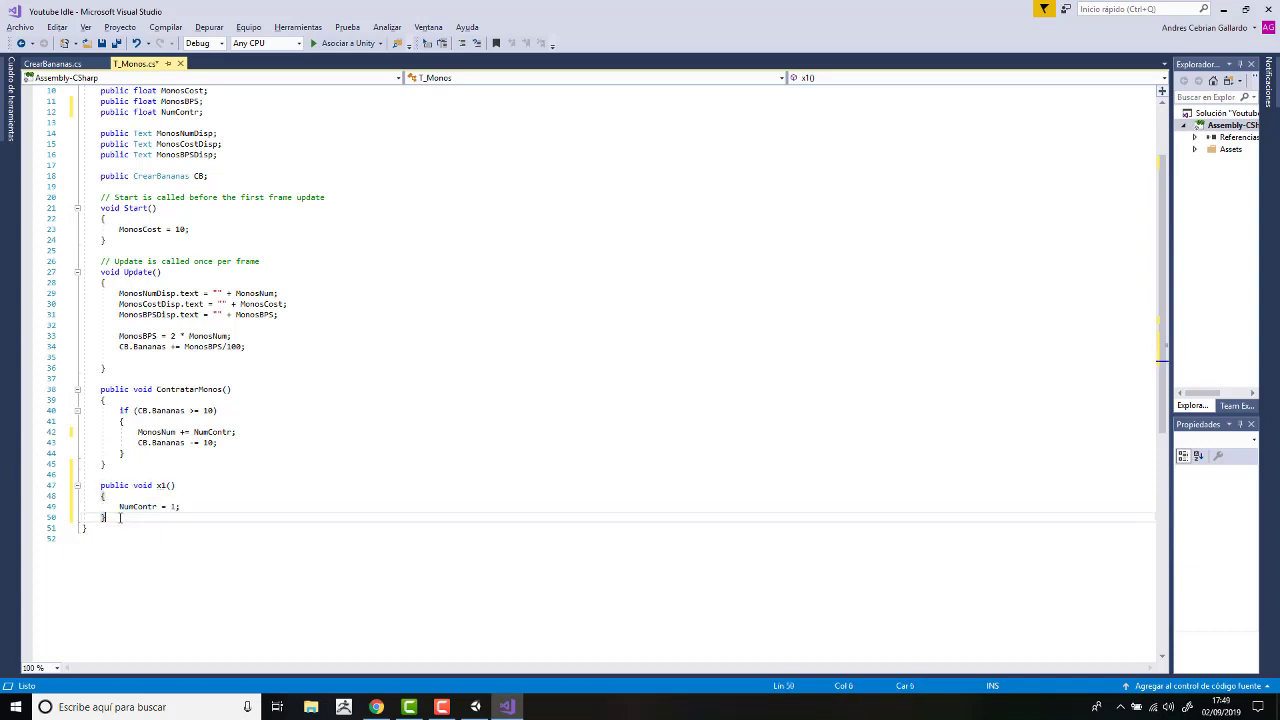
{"action": "key", "text": "Return"}
{"action": "key", "text": "Return"}
{"action": "key", "text": "ctrl+v"}
Rename the copy to x10 and make it set NumContr to 10.
{"action": "left_click", "coordinate": [167, 538]}
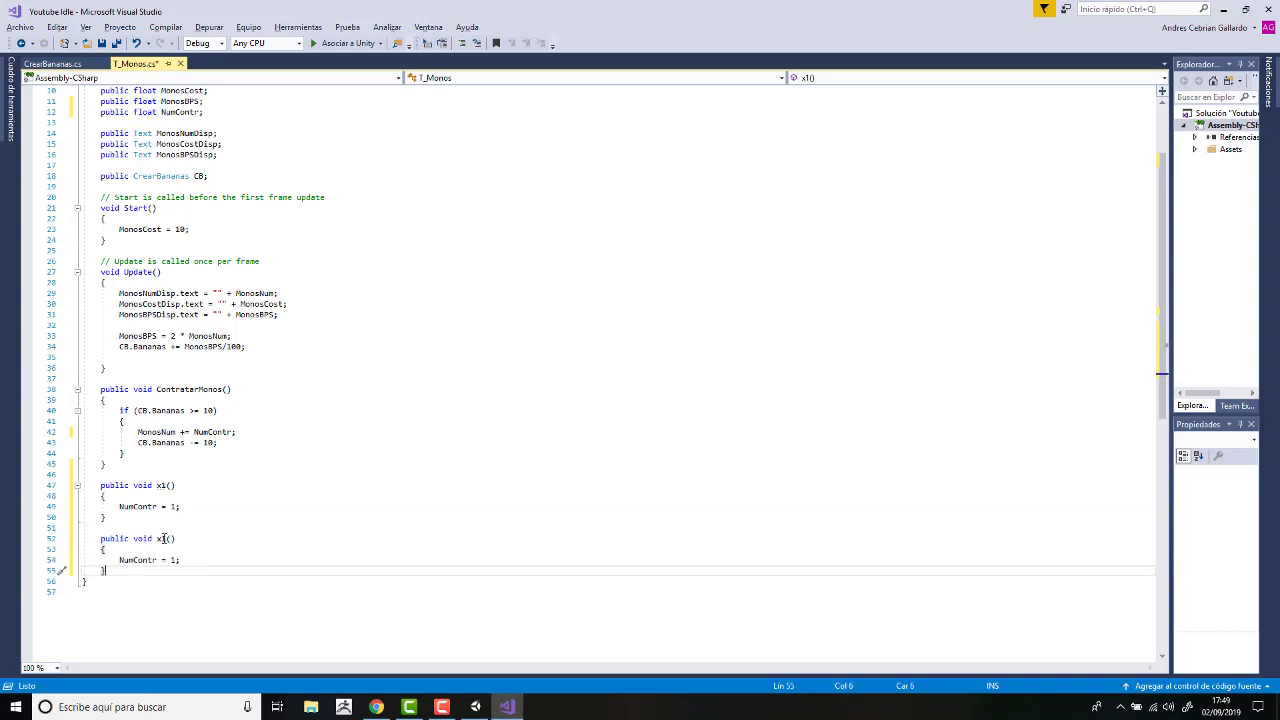
{"action": "type", "text": "0"}
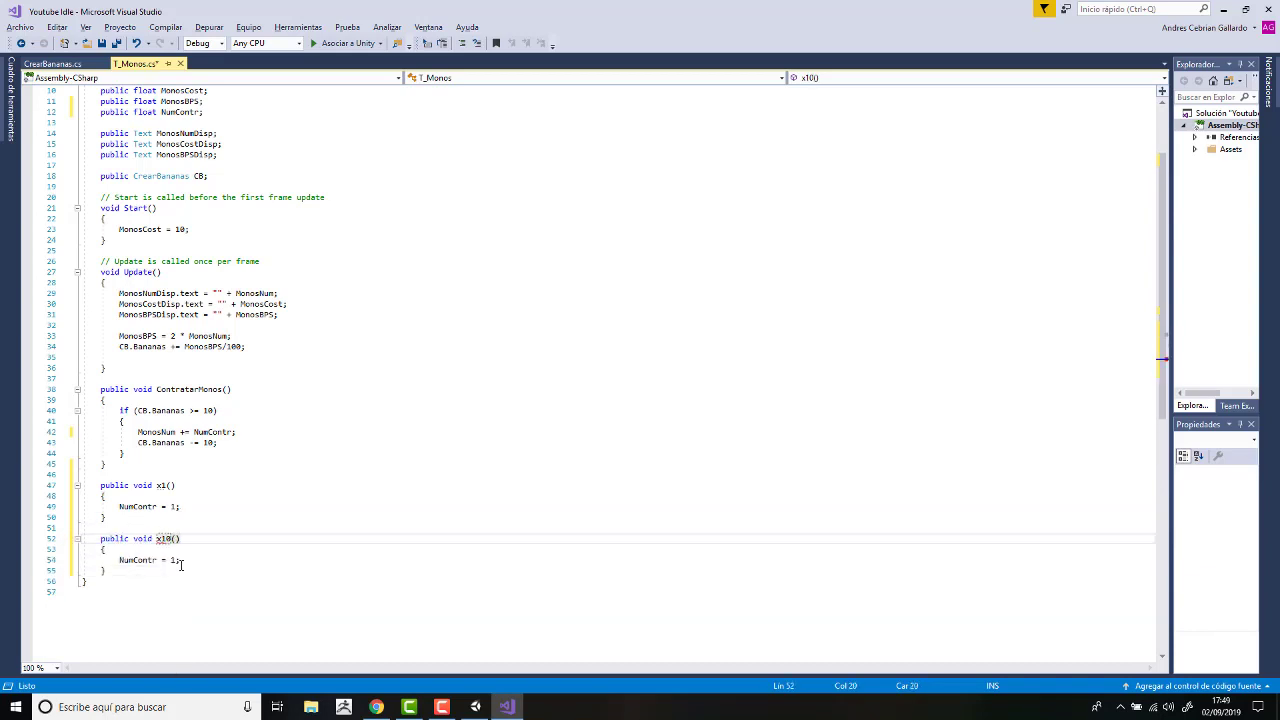
{"action": "left_click", "coordinate": [170, 560]}
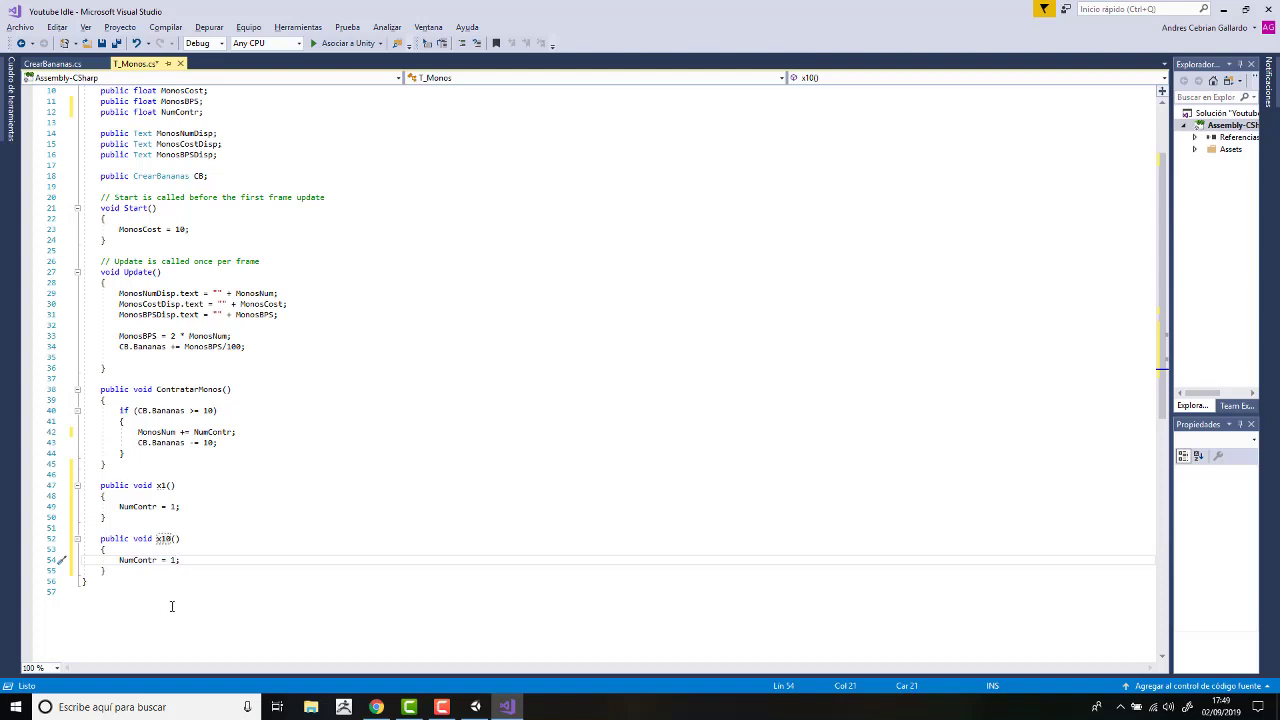
{"action": "type", "text": "0"}
Copy the x1 and x10 methods and paste a duplicate of both below x10.
{"action": "scroll", "coordinate": [180, 491], "scroll_direction": "down", "scroll_amount": 4}
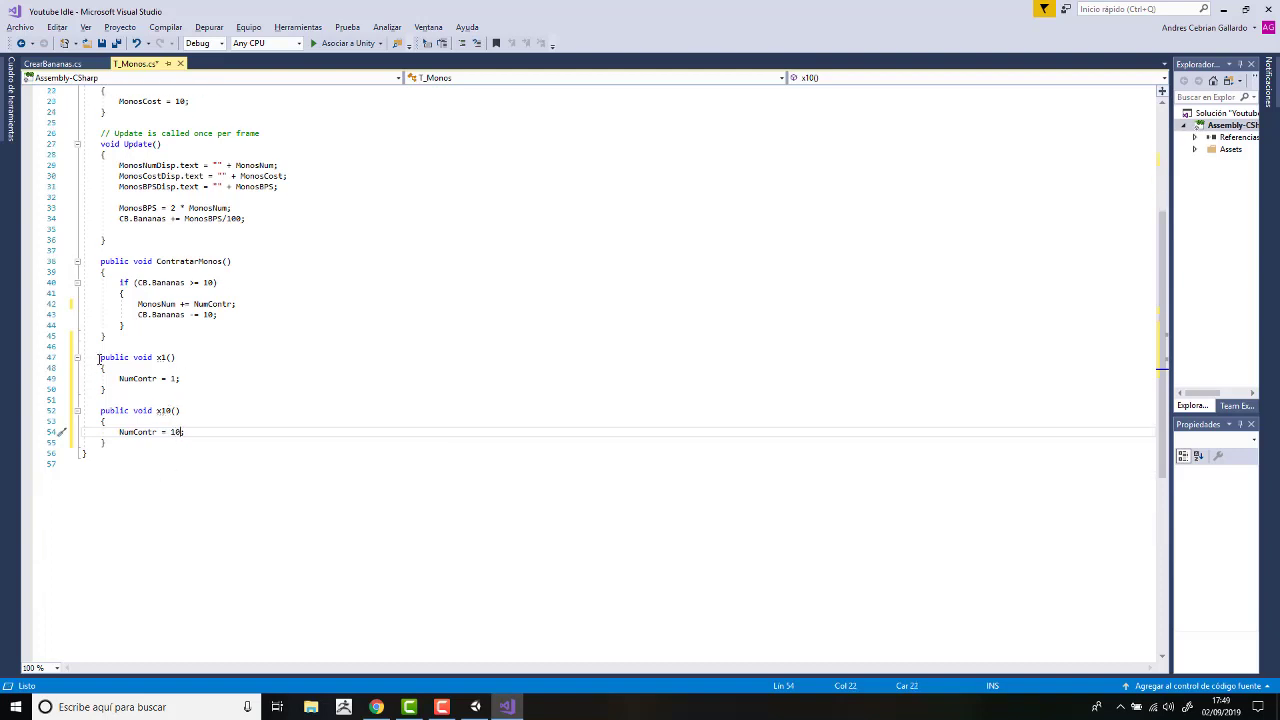
{"action": "left_click_drag", "start_coordinate": [100, 357], "coordinate": [147, 440]}
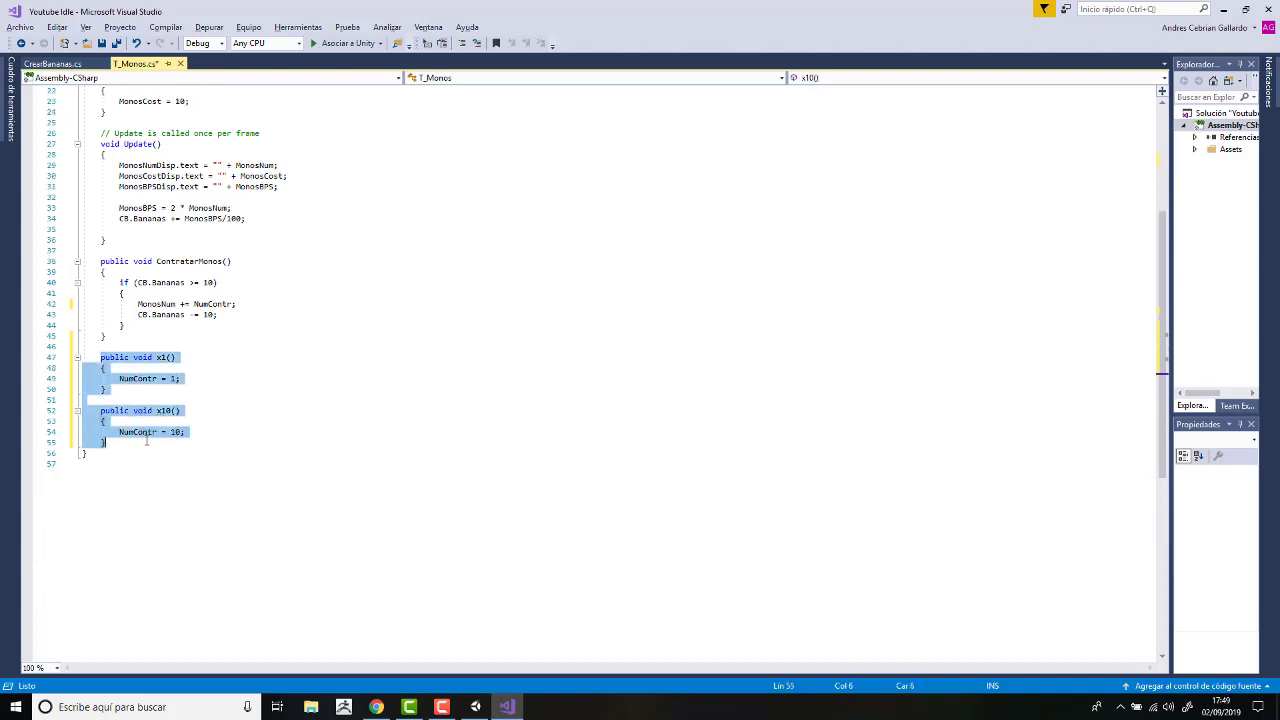
{"action": "key", "text": "ctrl+c"}
{"action": "left_click", "coordinate": [134, 446]}
{"action": "key", "text": "Return"}
{"action": "key", "text": "Return"}
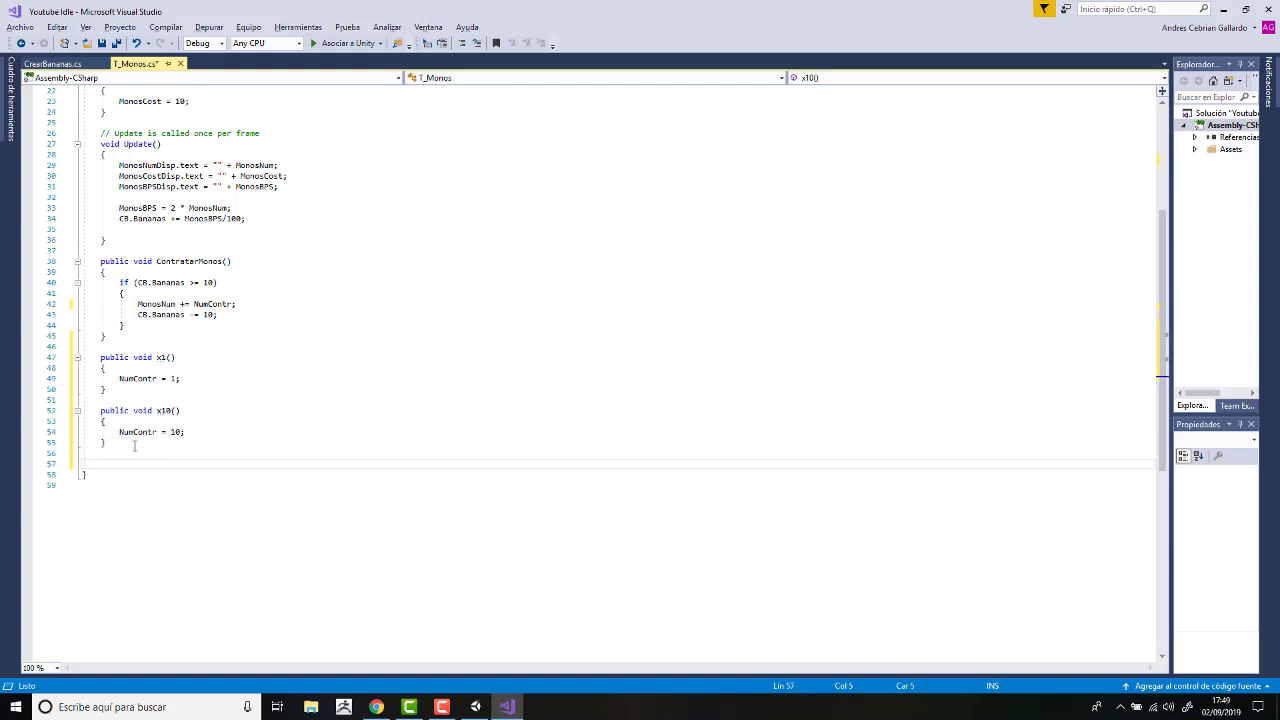
{"action": "key", "text": "ctrl+v"}
Rename the duplicates to x50 and x100, setting NumContr to 50 and 100.
{"action": "left_click", "coordinate": [162, 462]}
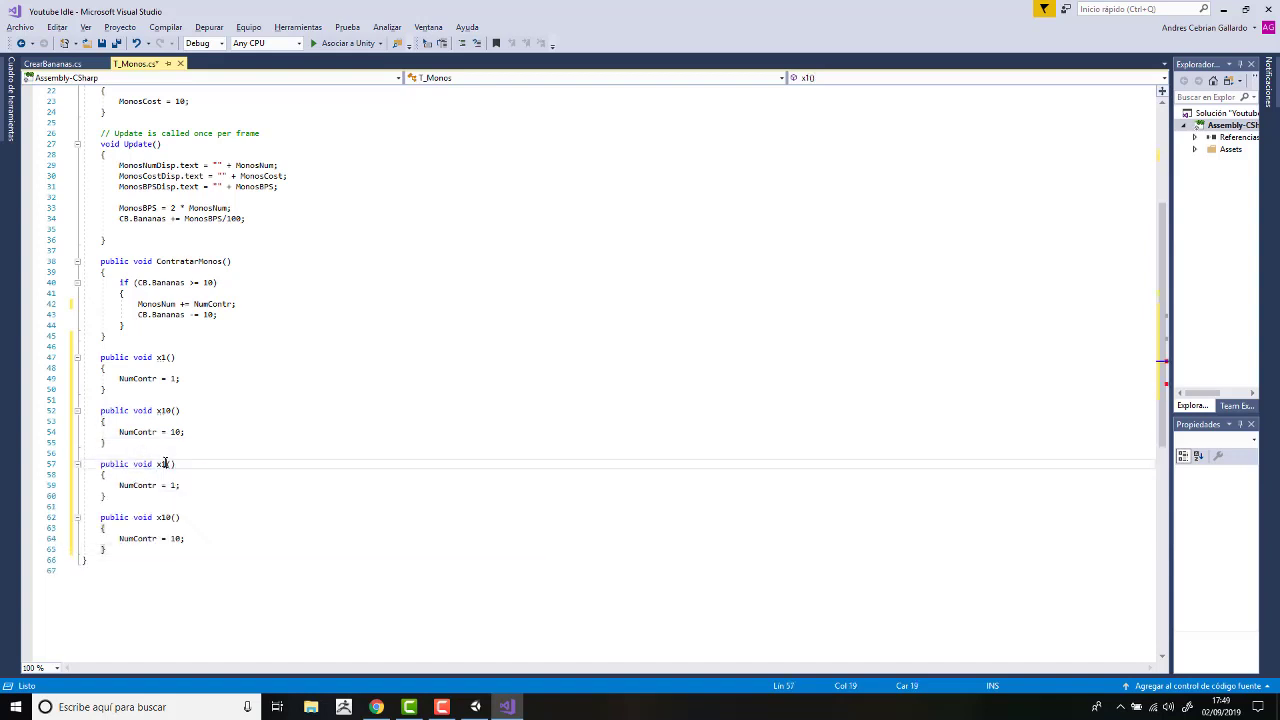
{"action": "key", "text": "Right"}
{"action": "type", "text": "0"}
{"action": "left_click", "coordinate": [166, 517]}
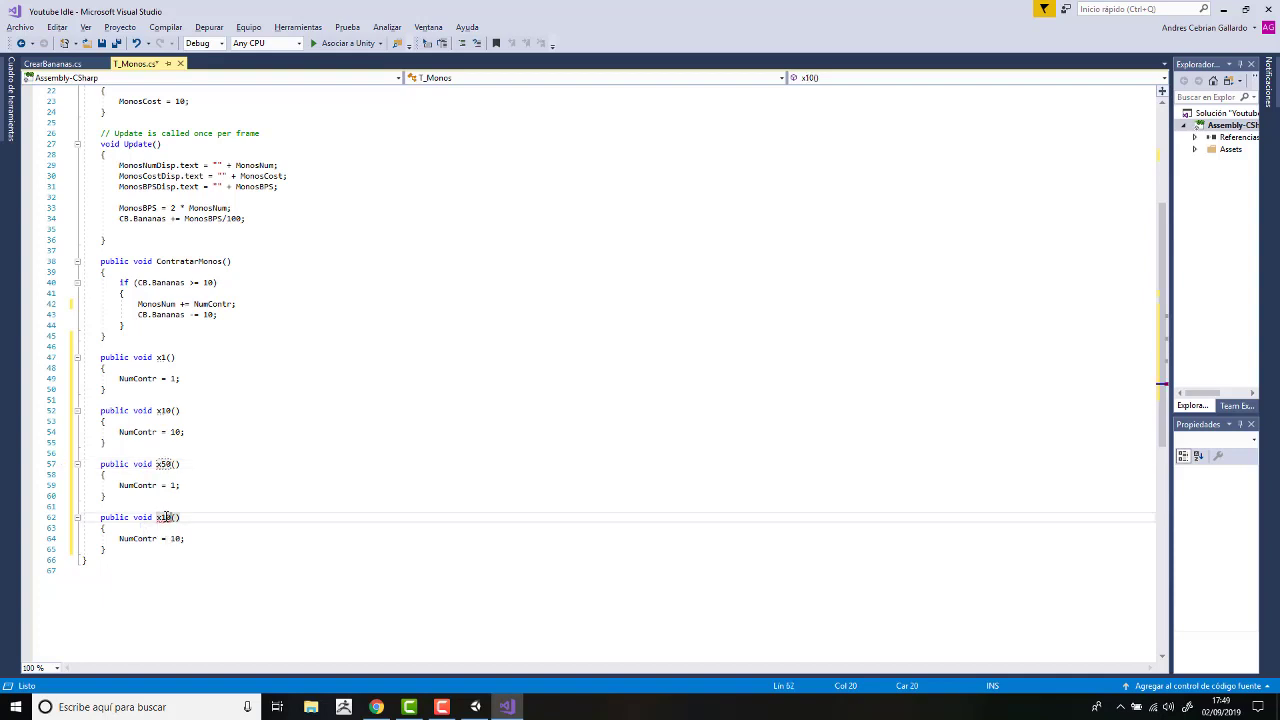
{"action": "key", "text": "Right"}
{"action": "type", "text": "0"}
{"action": "left_click", "coordinate": [177, 485]}
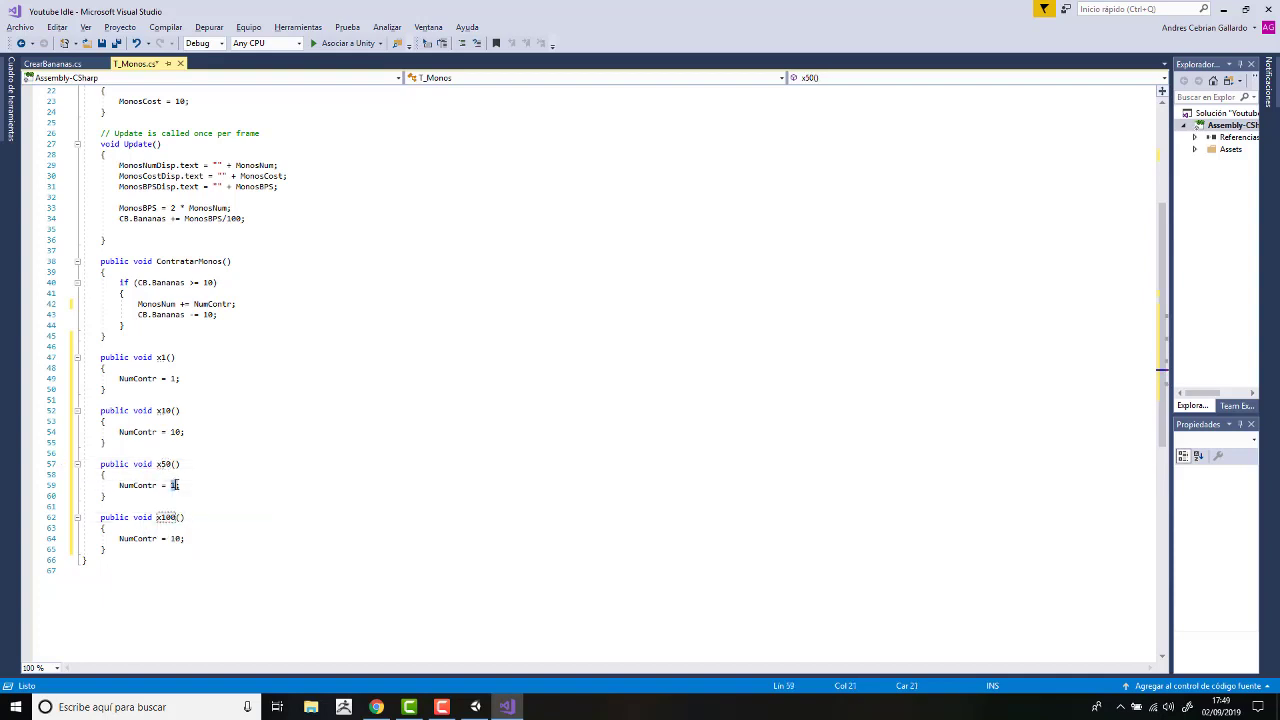
{"action": "key", "text": "BackSpace"}
{"action": "type", "text": "50"}
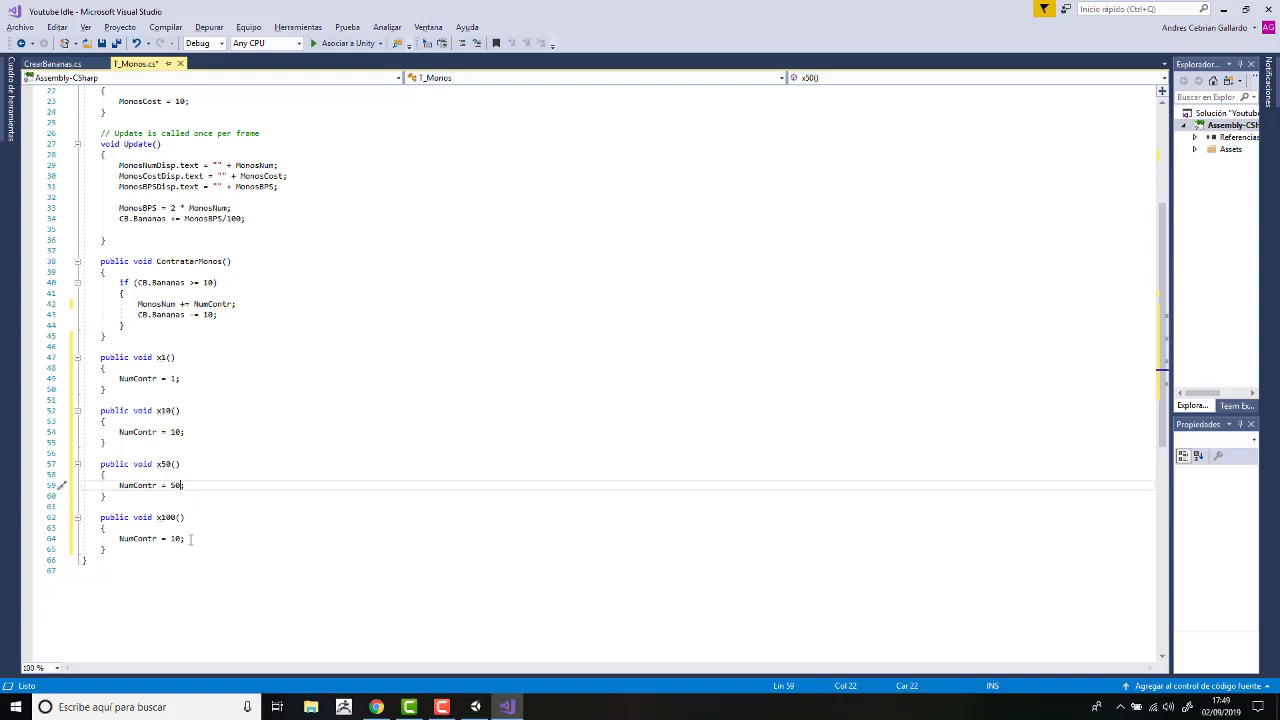
{"action": "left_click", "coordinate": [183, 539]}
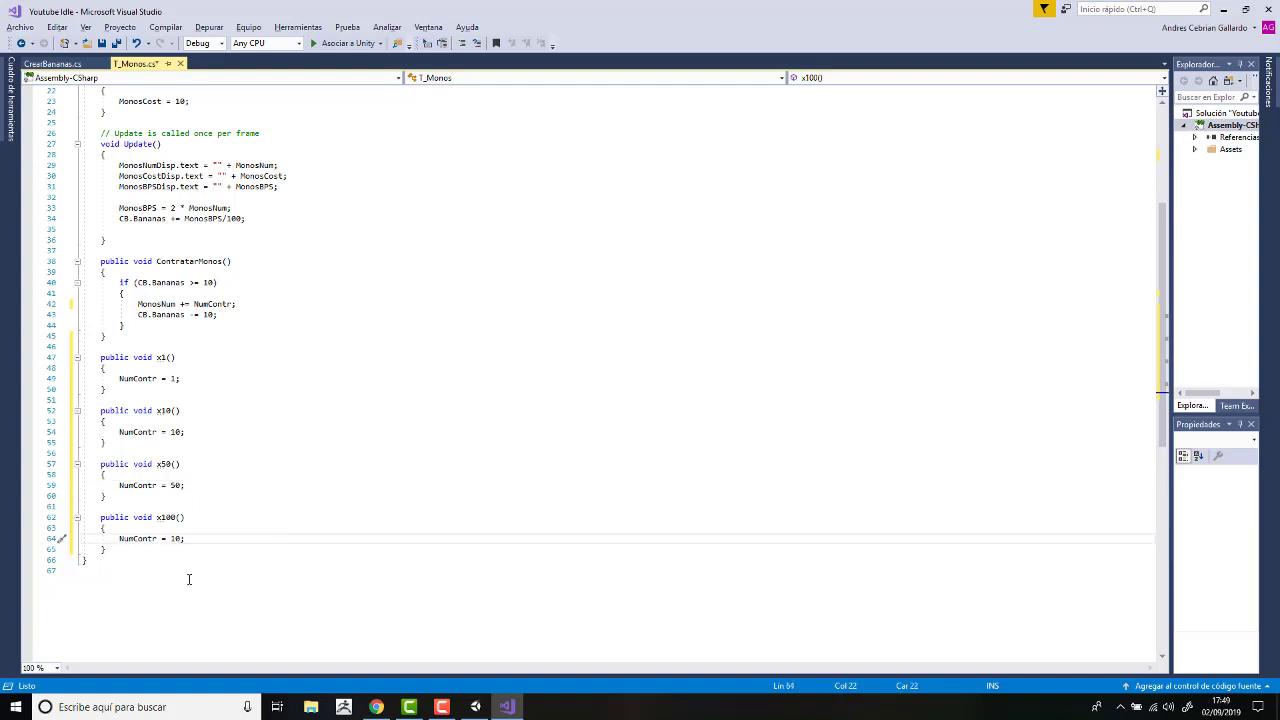
{"action": "type", "text": "0"}
{"action": "scroll", "coordinate": [220, 350], "scroll_direction": "up", "scroll_amount": 2}
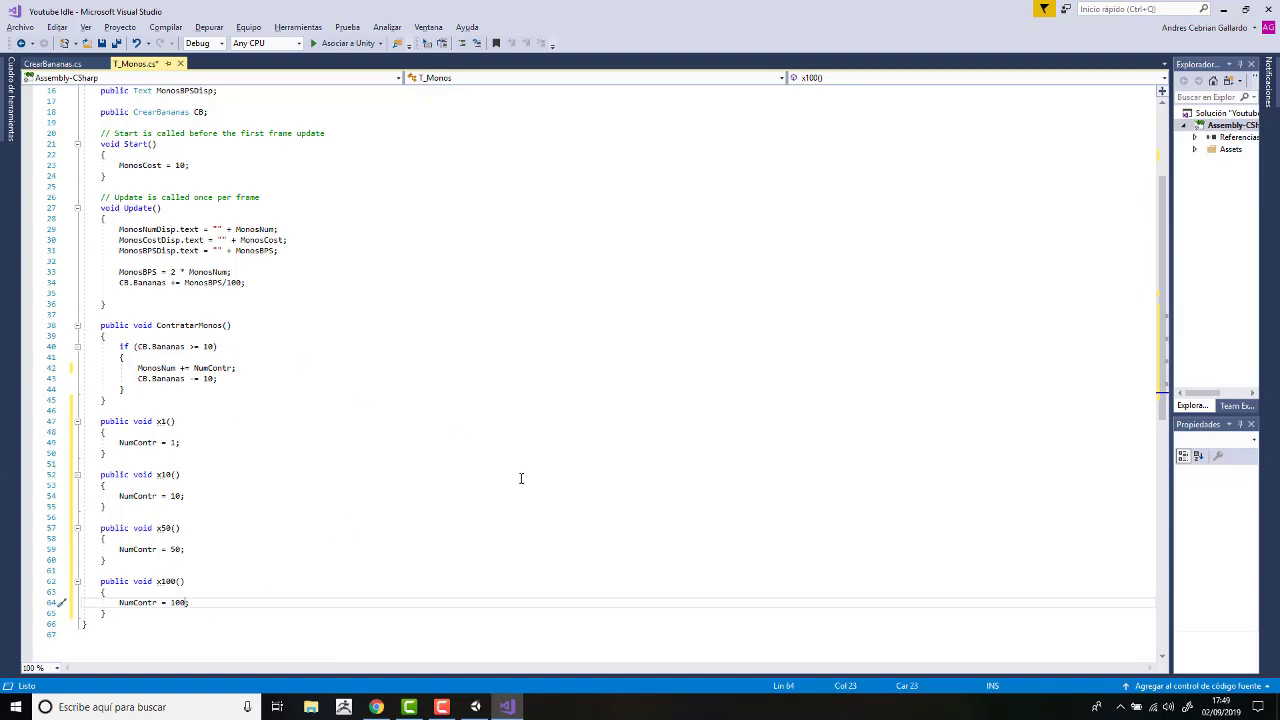
Make ContratarMonos check and subtract 10*NumContr bananas, then save T_Monos.cs.
{"action": "left_click", "coordinate": [484, 706]}
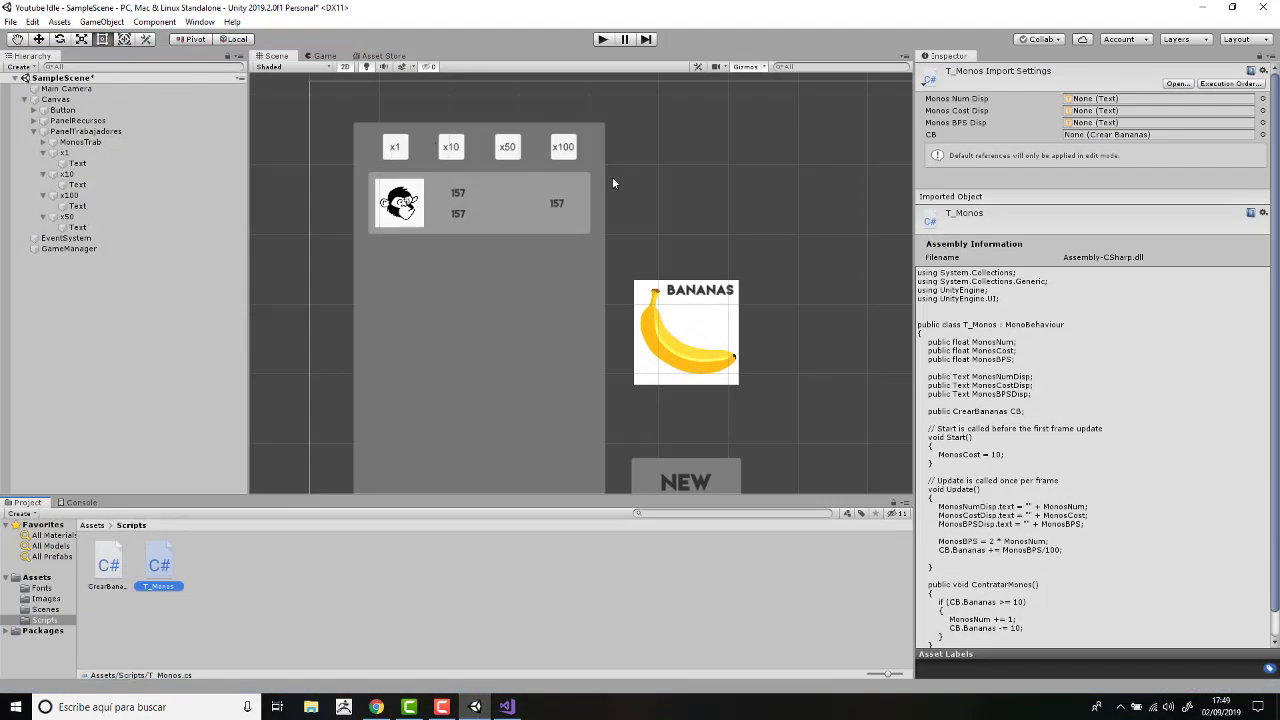
{"action": "left_click", "coordinate": [476, 706]}
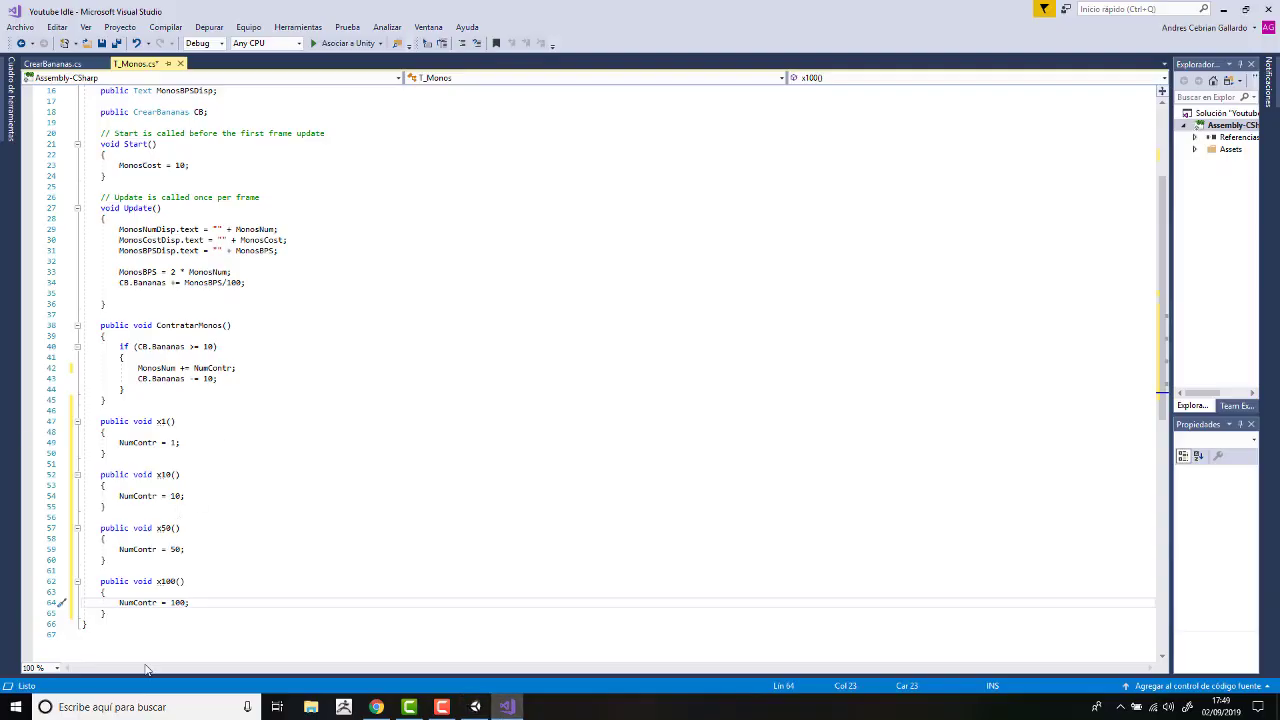
{"action": "scroll", "coordinate": [215, 497], "scroll_direction": "up", "scroll_amount": 1}
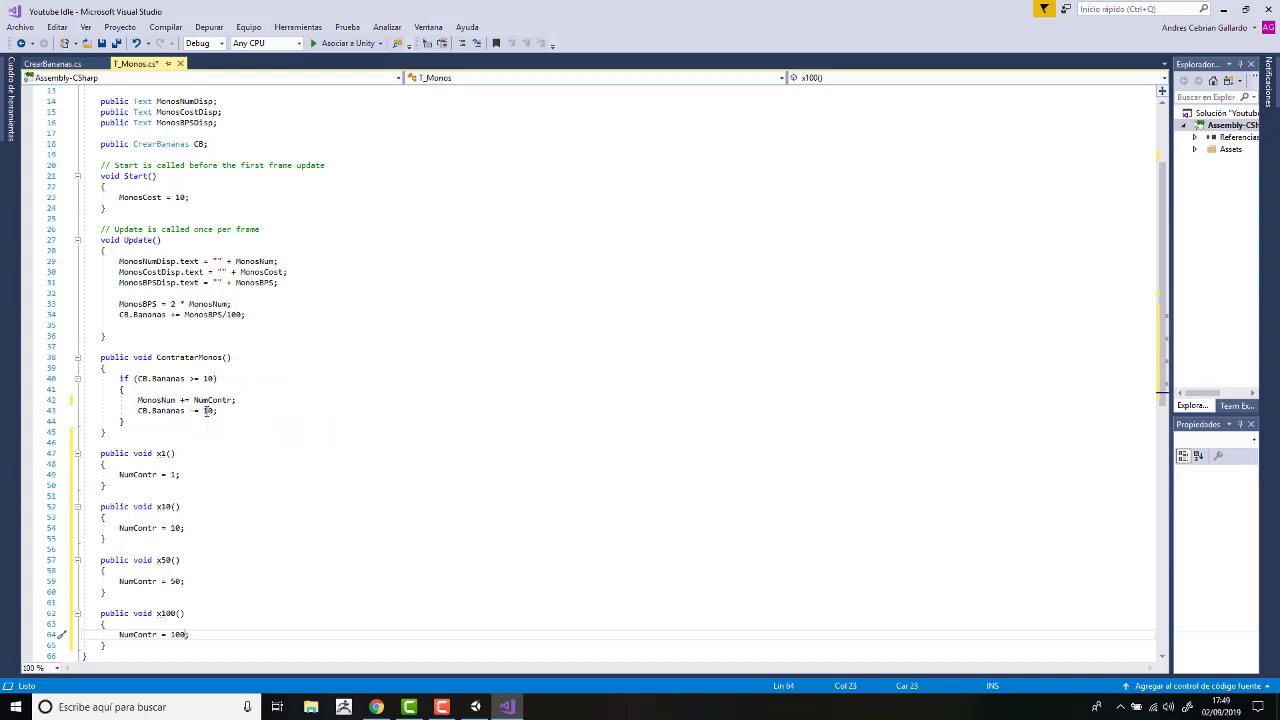
{"action": "left_click", "coordinate": [214, 410]}
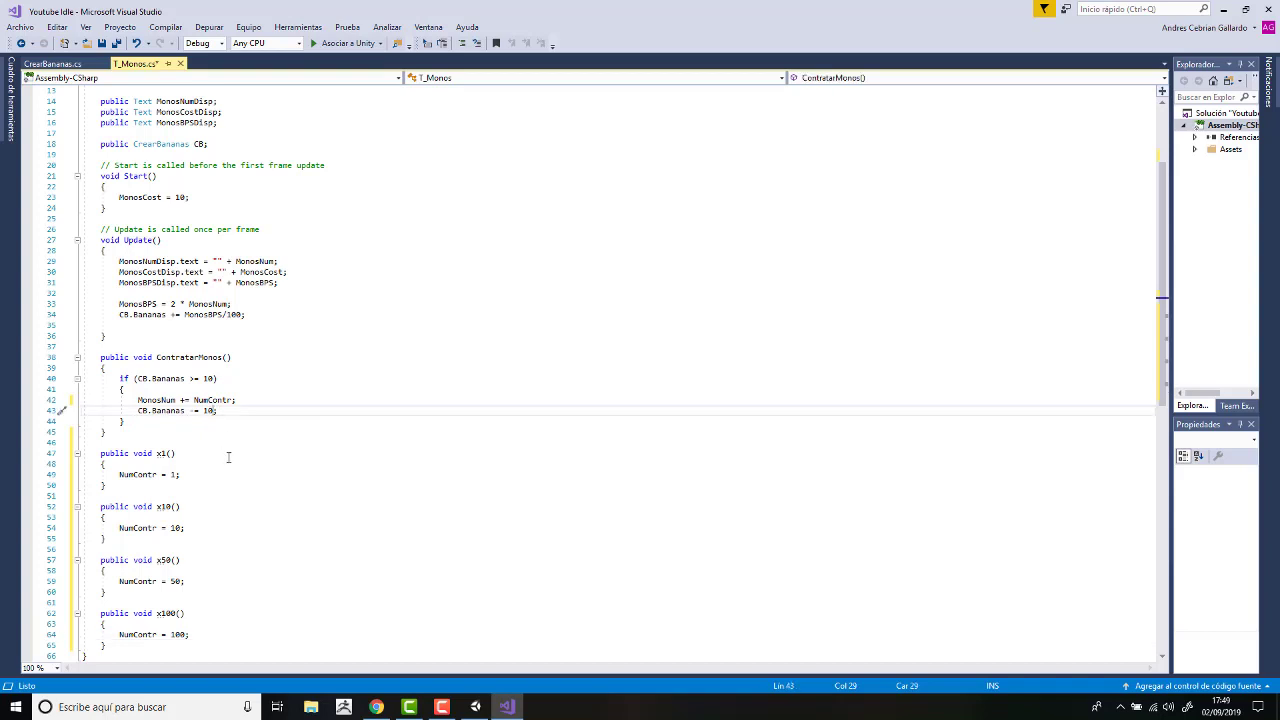
{"action": "type", "text": "\""}
{"action": "type", "text": "Nu"}
{"action": "type", "text": "mContr"}
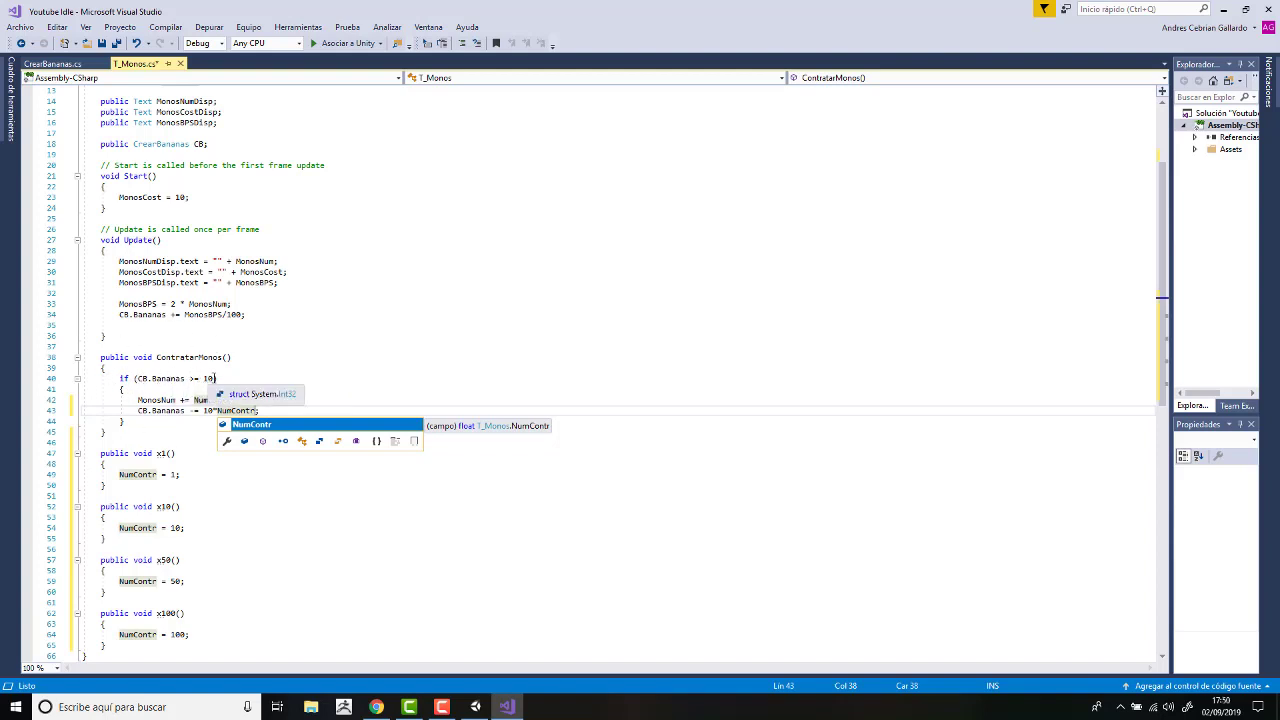
{"action": "left_click", "coordinate": [212, 378]}
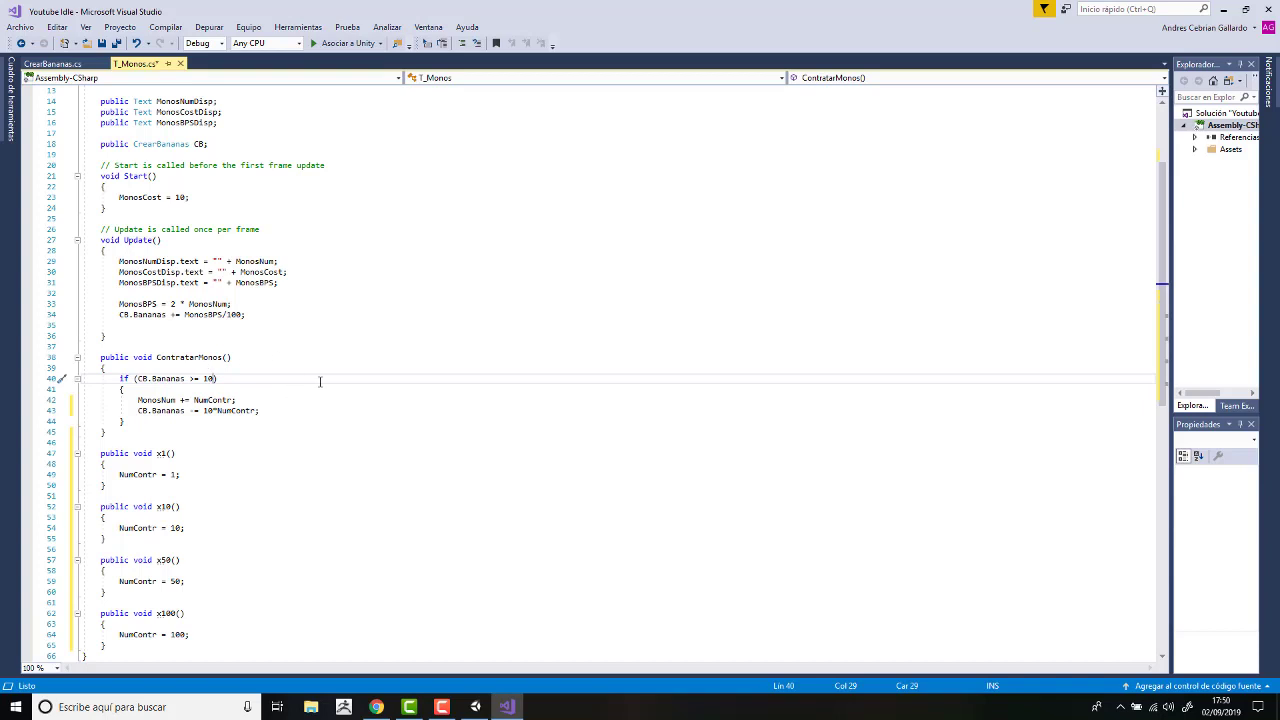
{"action": "type", "text": "*N"}
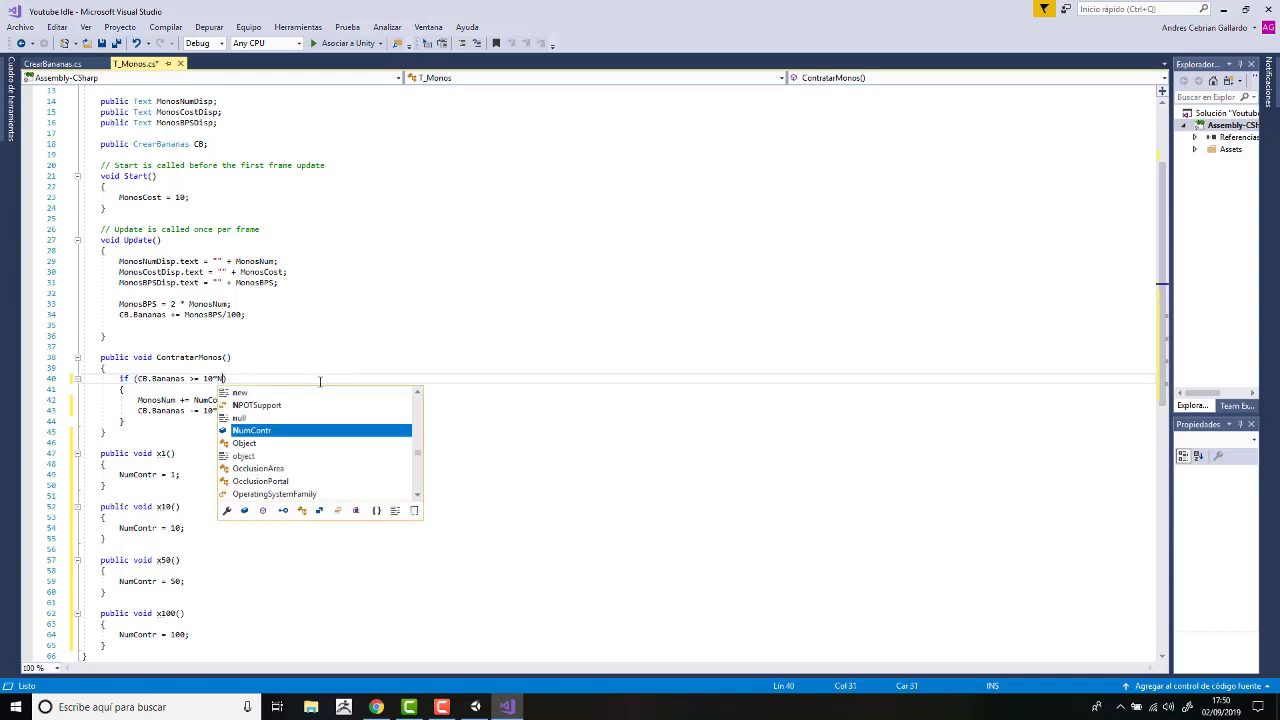
{"action": "type", "text": "umContr"}
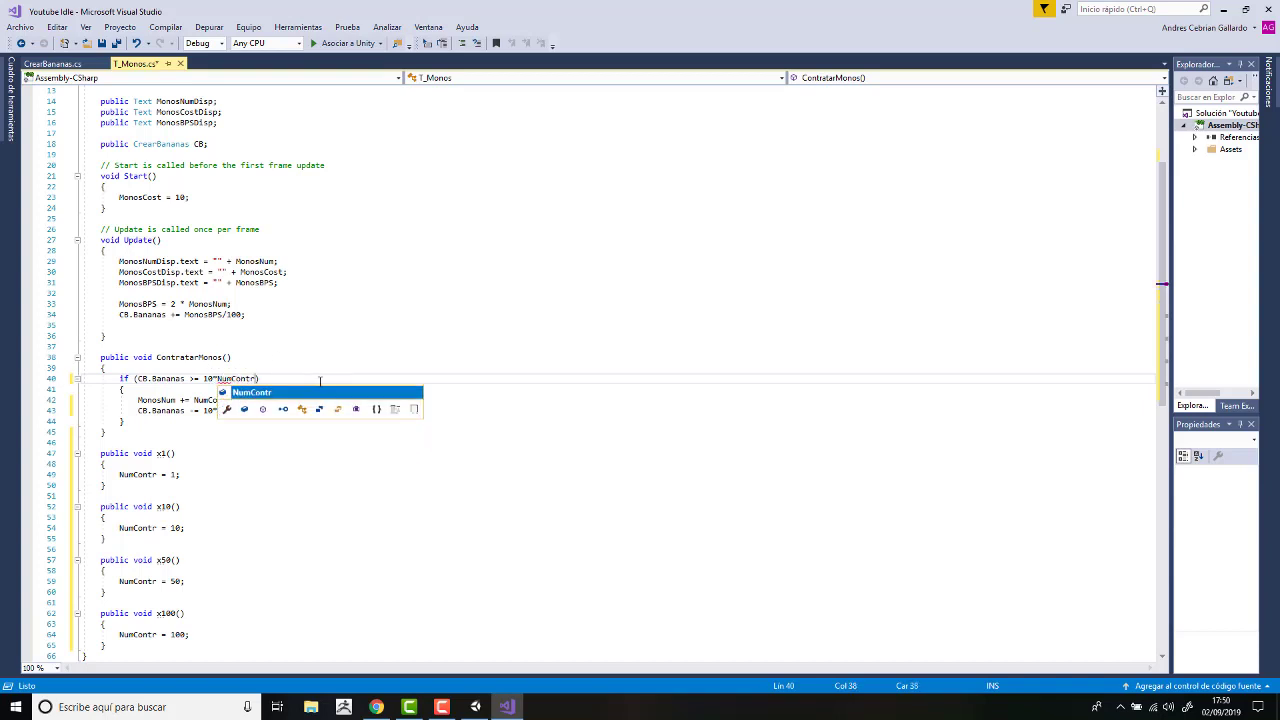
{"action": "key", "text": "Escape"}
{"action": "key", "text": "Up"}
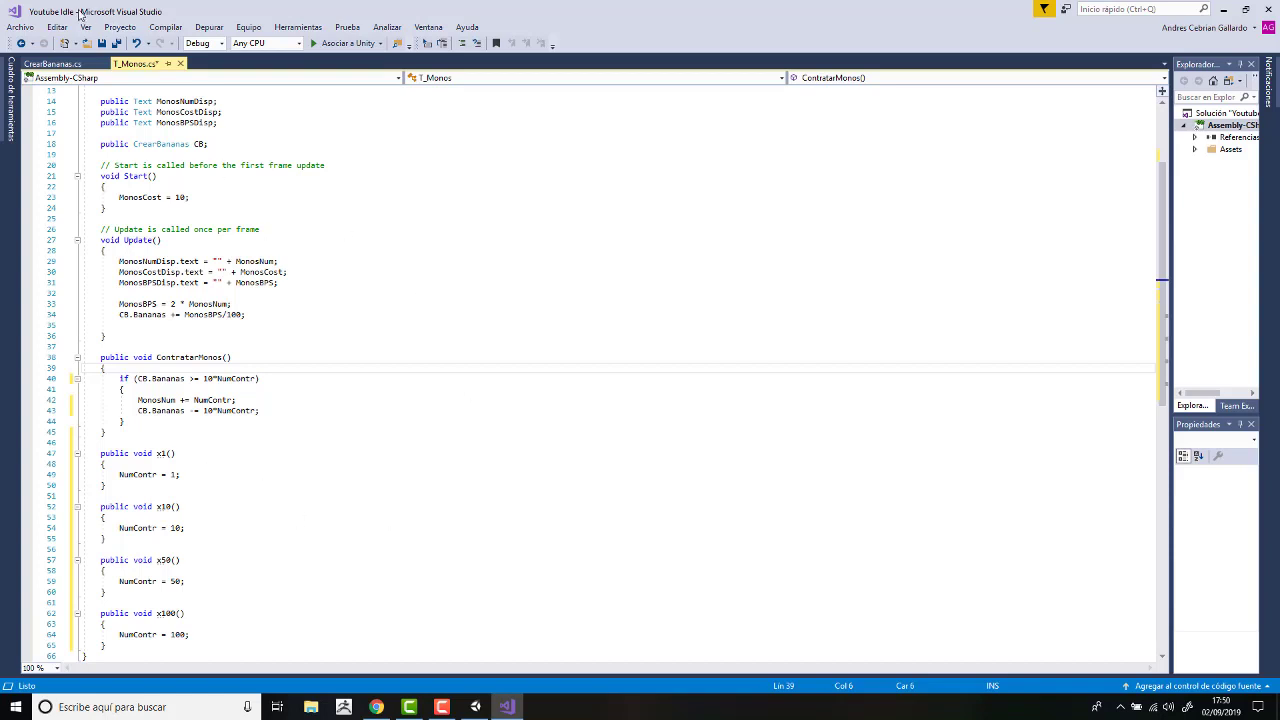
{"action": "left_click", "coordinate": [102, 44]}
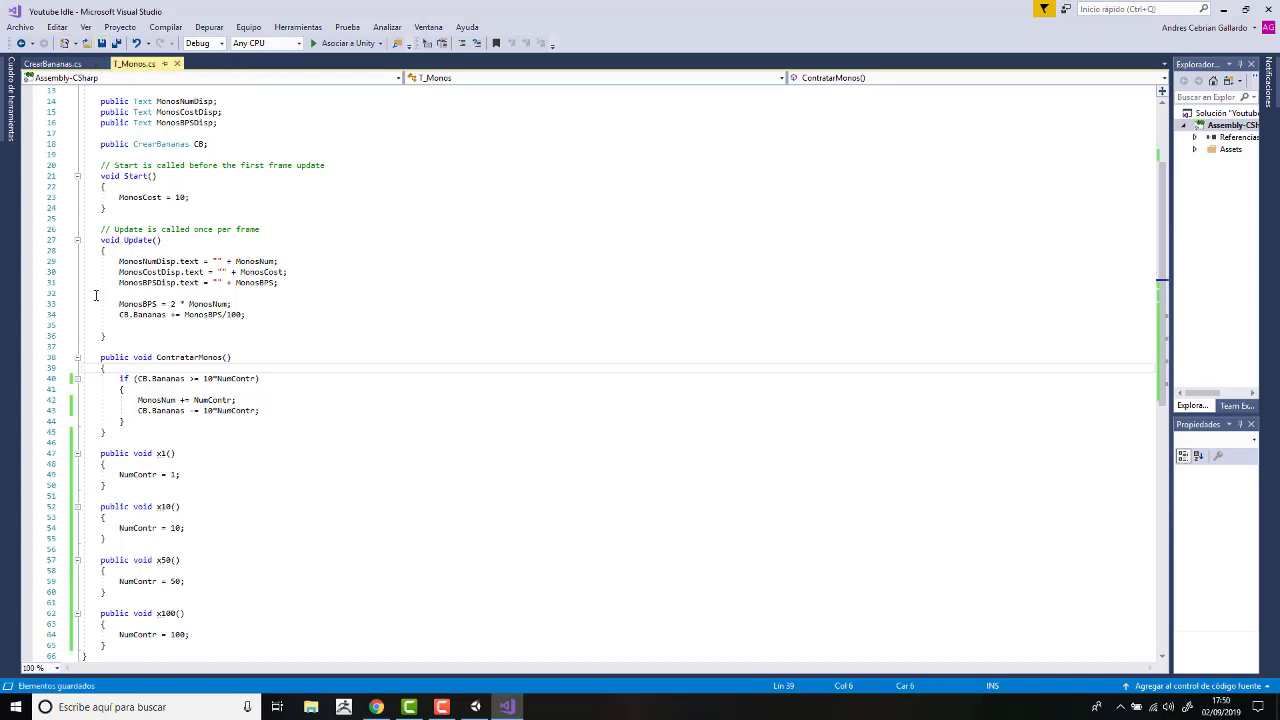
{"action": "left_click", "coordinate": [476, 707]}
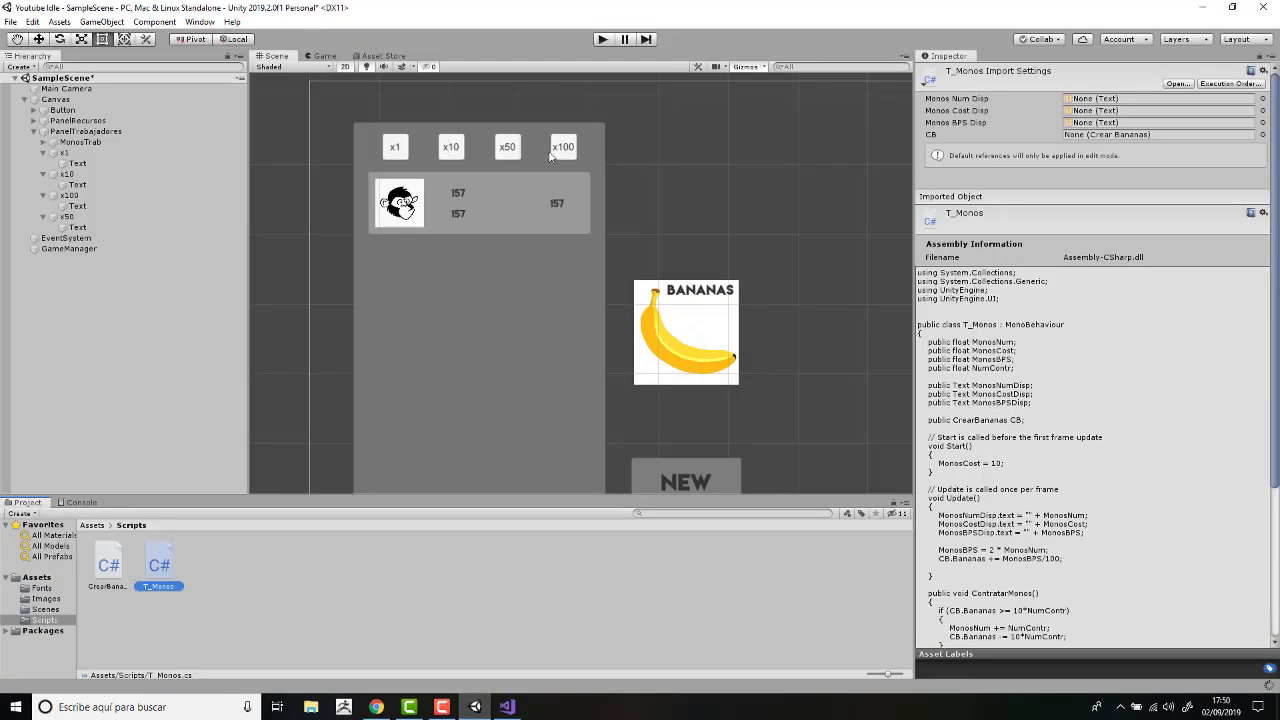
Add an On Click entry to the x1 button targeting PanelTrabajadores with T_Monos x1().
{"action": "left_click", "coordinate": [397, 148]}
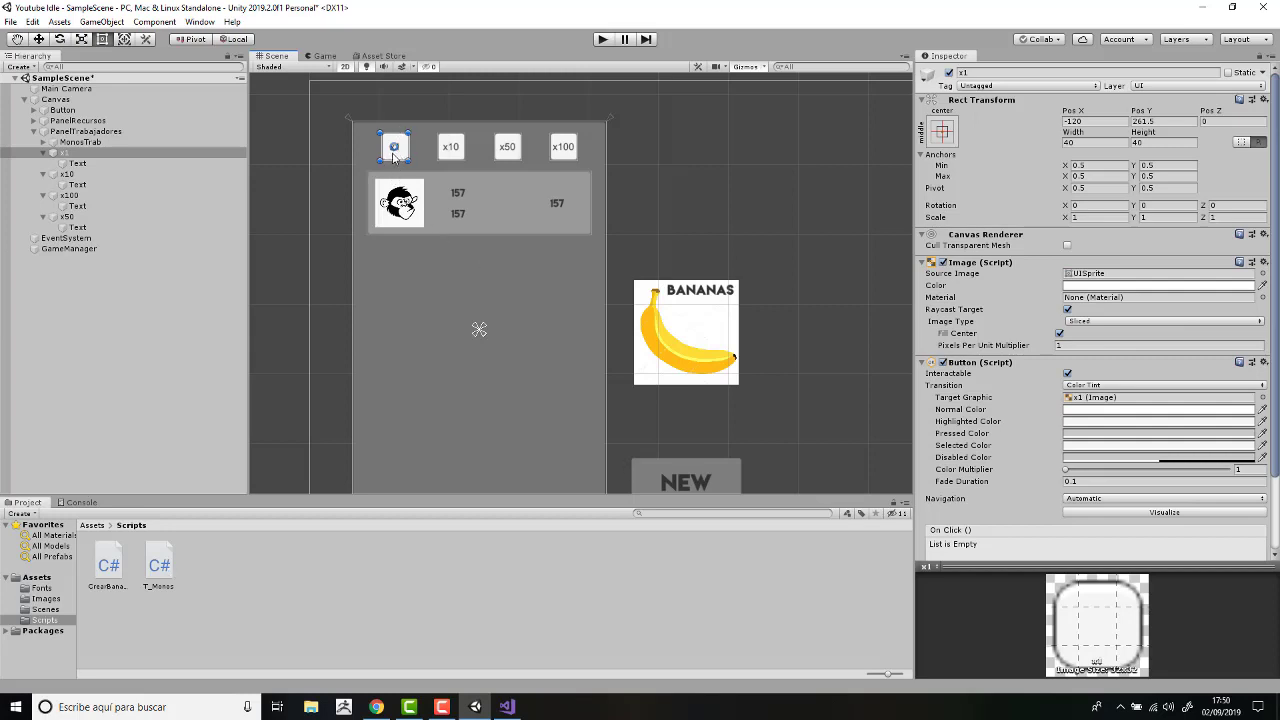
{"action": "scroll", "coordinate": [995, 410], "scroll_direction": "down", "scroll_amount": 2}
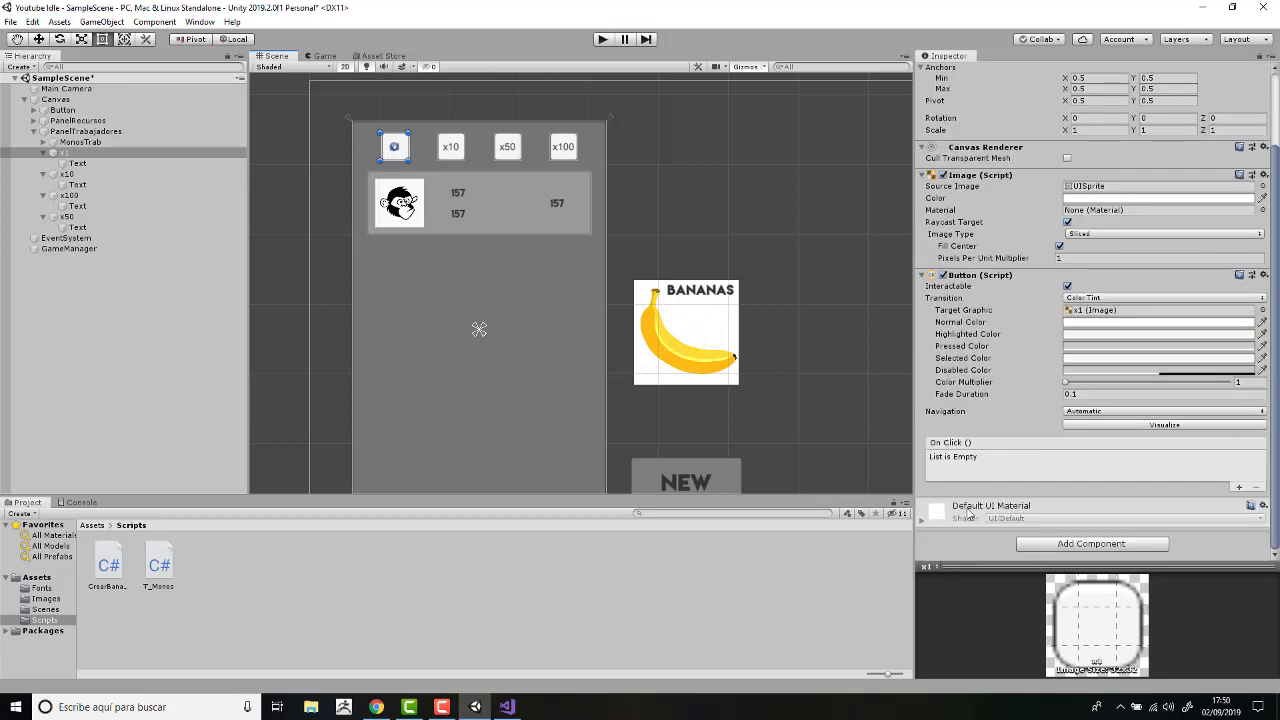
{"action": "left_click", "coordinate": [1238, 487]}
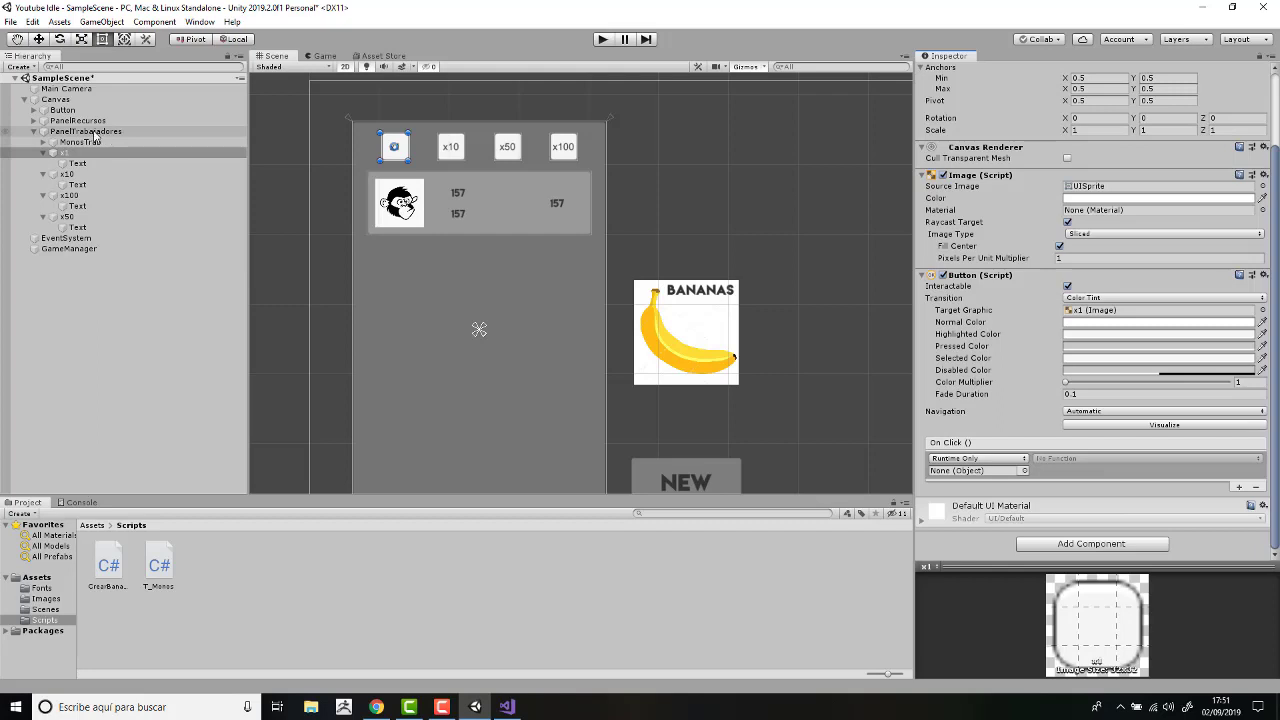
{"action": "left_click", "coordinate": [86, 133]}
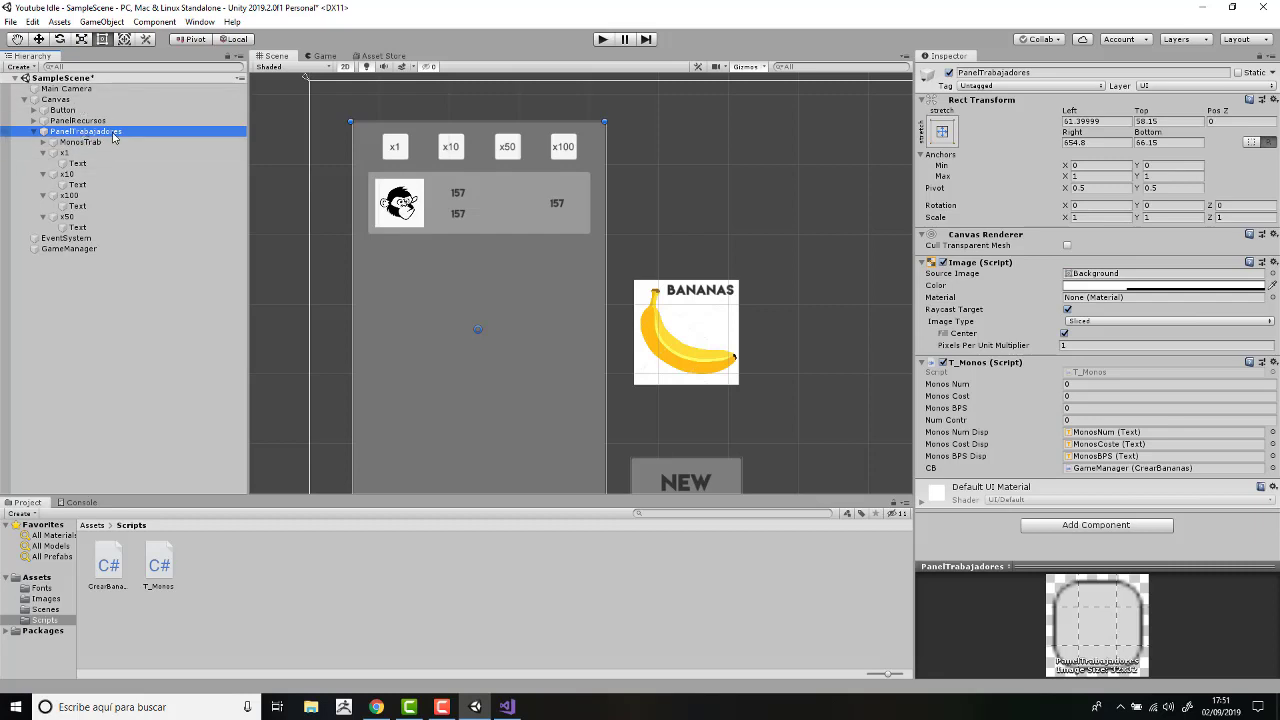
{"action": "left_click", "coordinate": [88, 156]}
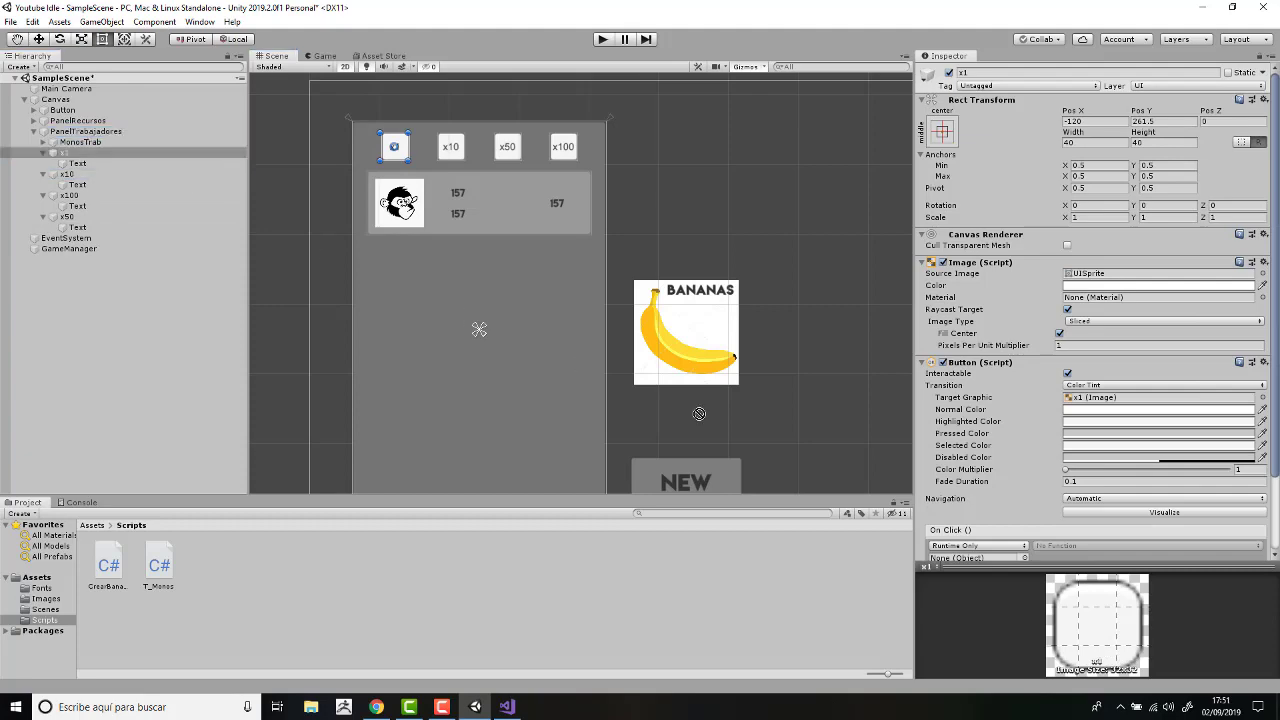
{"action": "left_click", "coordinate": [976, 557]}
{"action": "left_click_drag", "start_coordinate": [983, 566], "coordinate": [983, 563]}
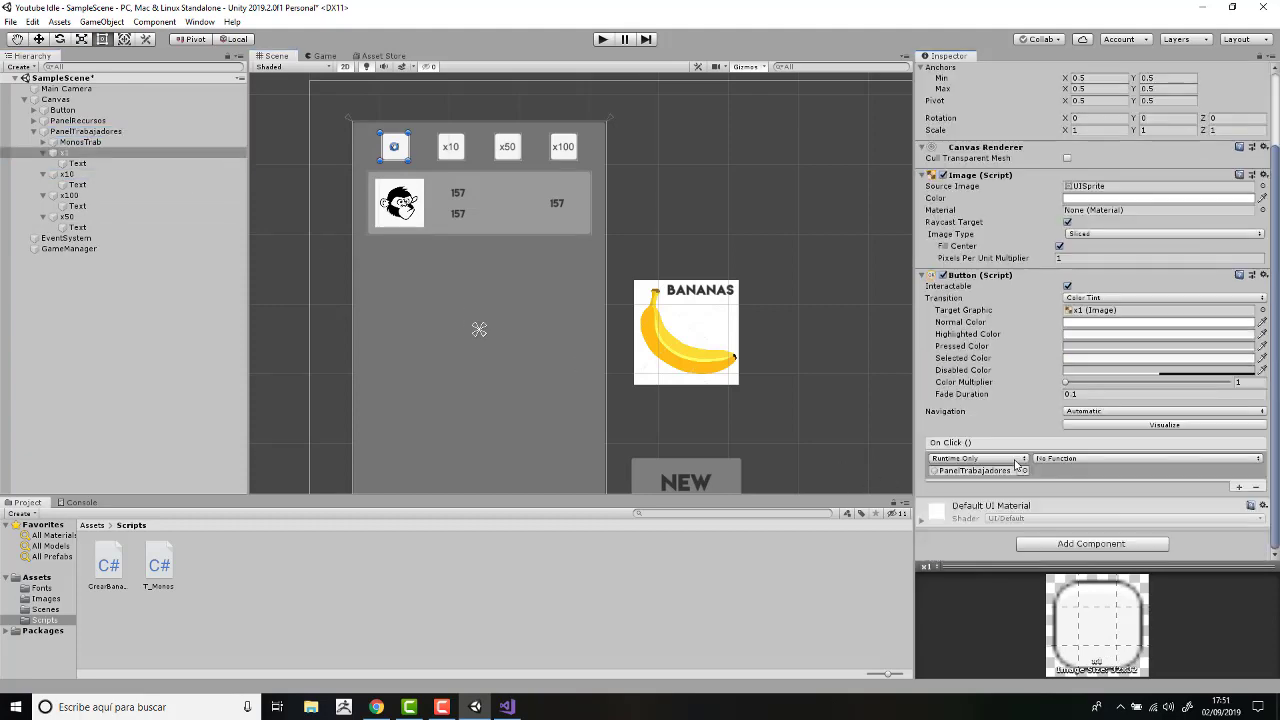
{"action": "left_click", "coordinate": [1074, 459]}
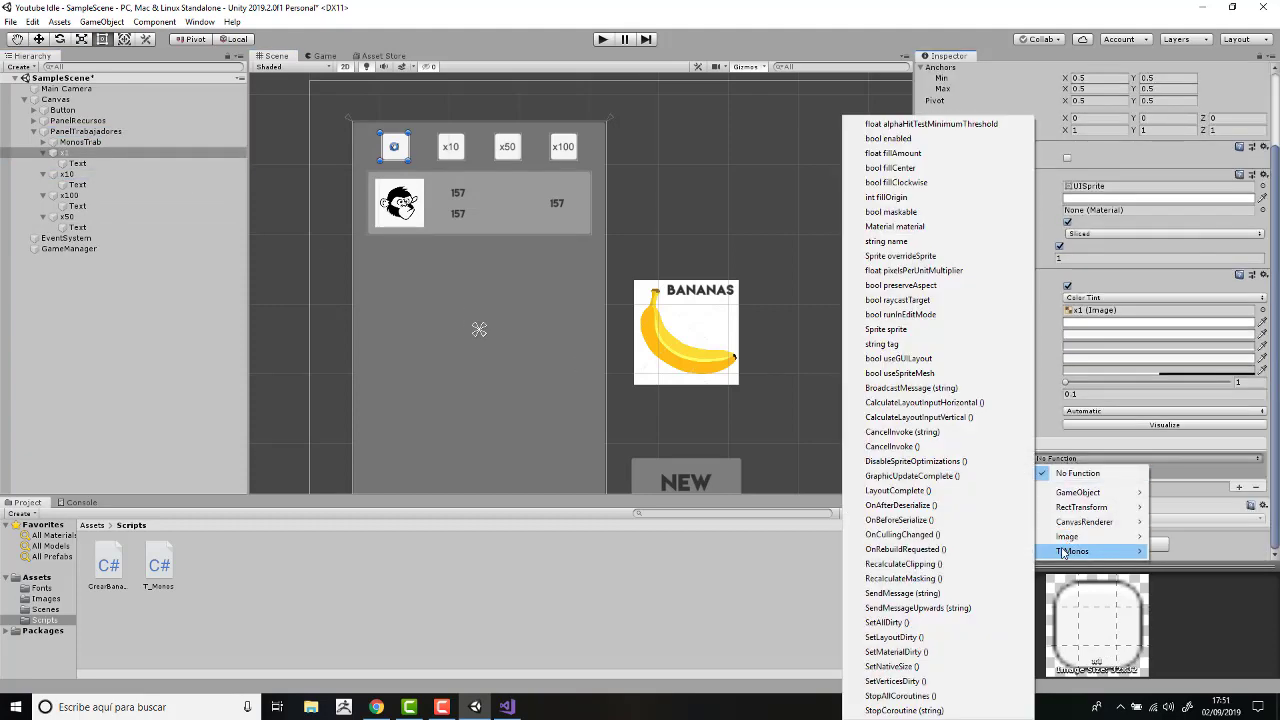
{"action": "mouse_move", "coordinate": [1068, 551]}
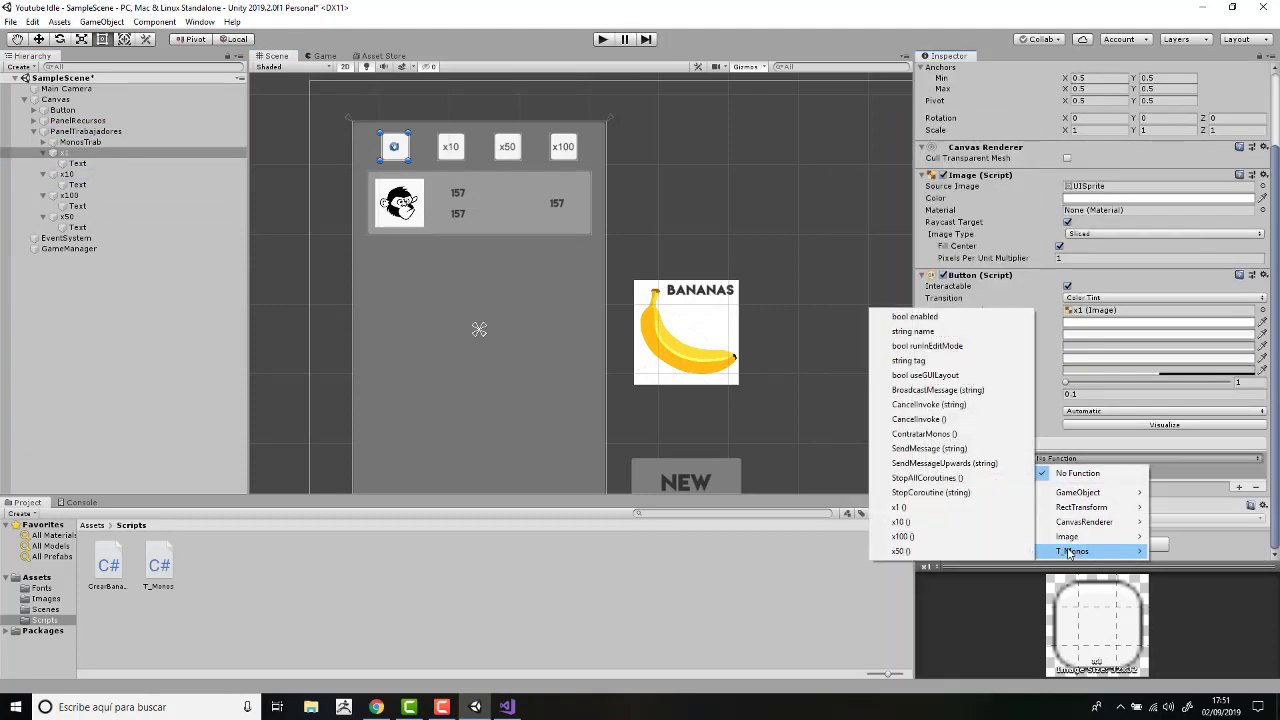
{"action": "left_click", "coordinate": [936, 509]}
{"action": "left_click", "coordinate": [70, 174]}
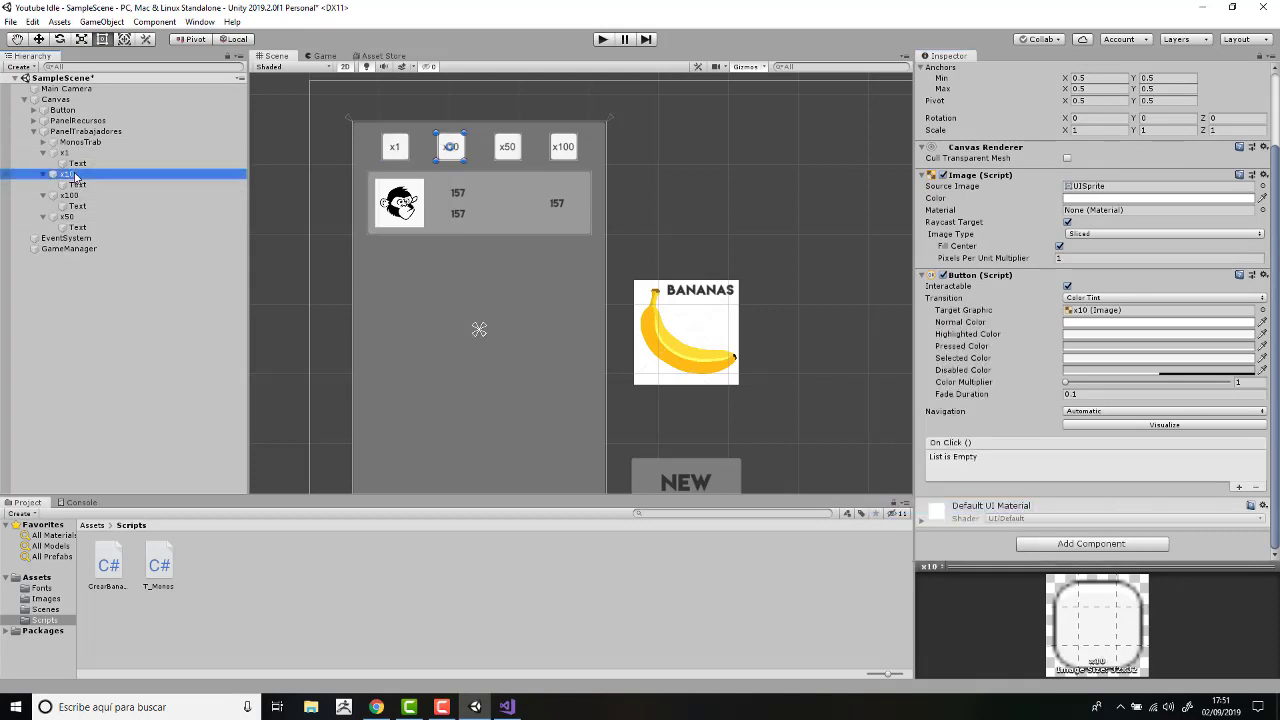
Make the x10 button's On Click call T_Monos x10() on PanelTrabajadores.
{"action": "left_click", "coordinate": [1238, 487]}
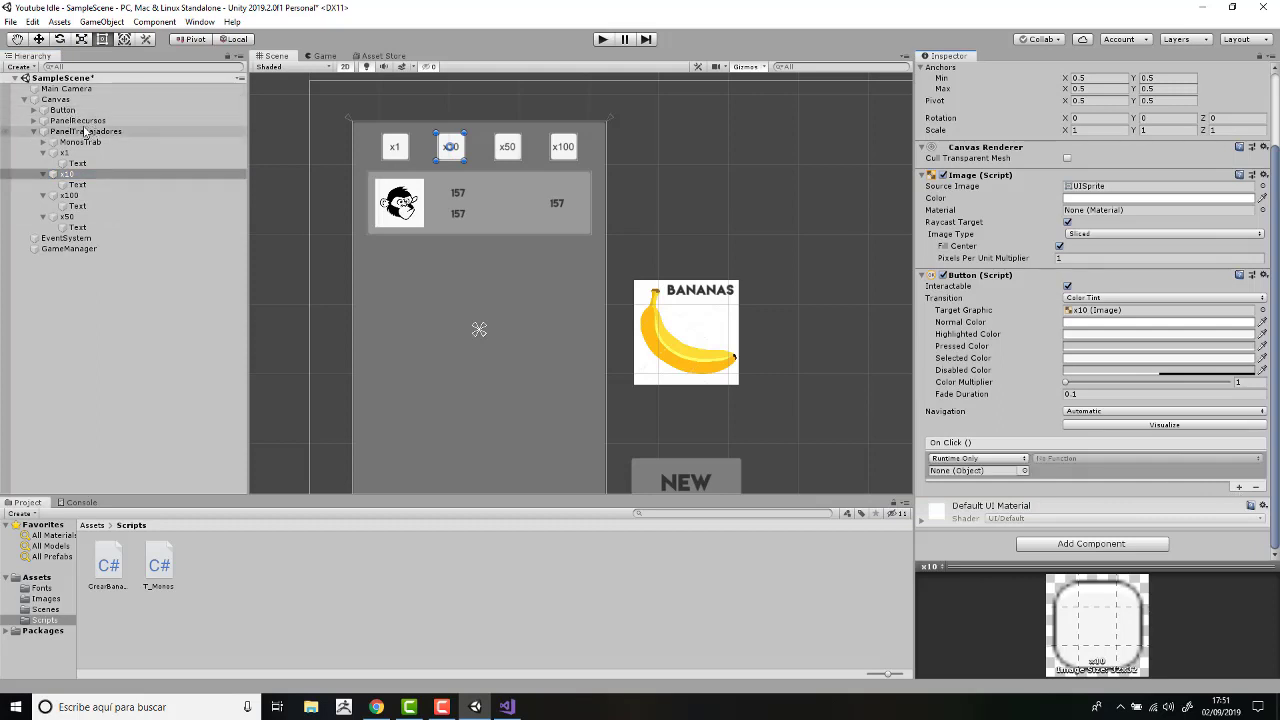
{"action": "left_click_drag", "start_coordinate": [85, 131], "coordinate": [975, 470]}
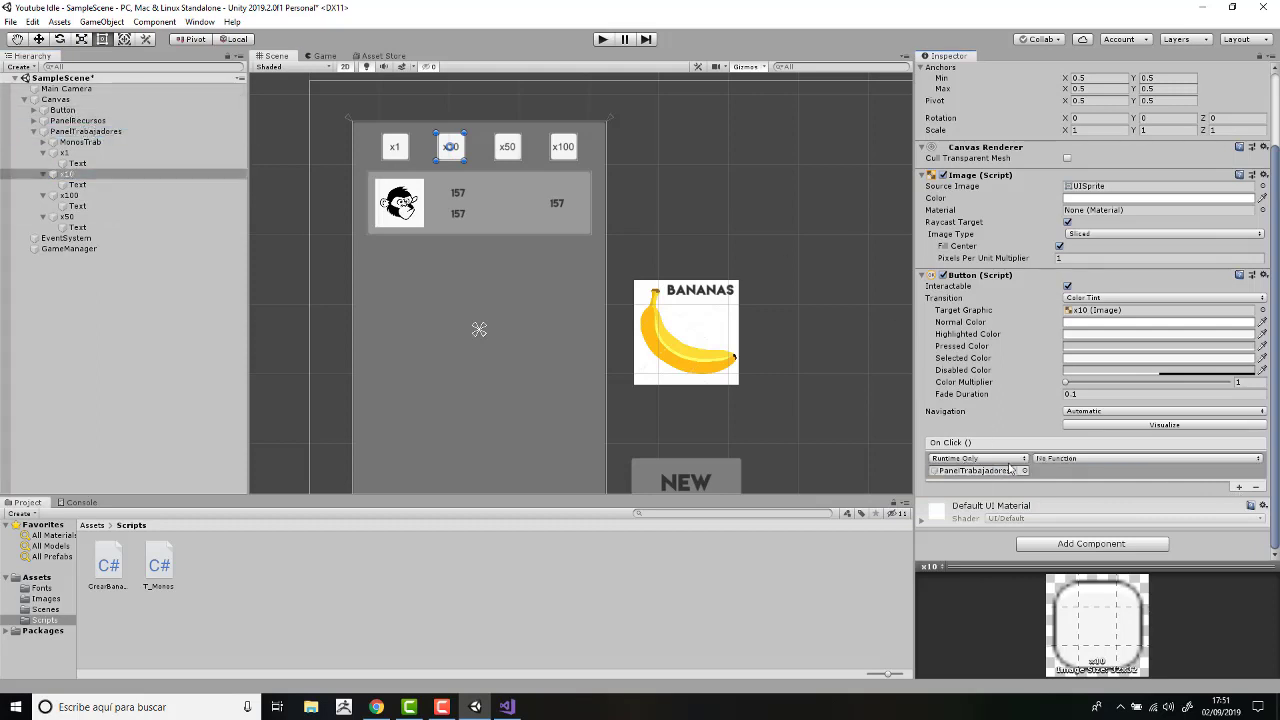
{"action": "left_click", "coordinate": [1066, 459]}
{"action": "mouse_move", "coordinate": [1064, 553]}
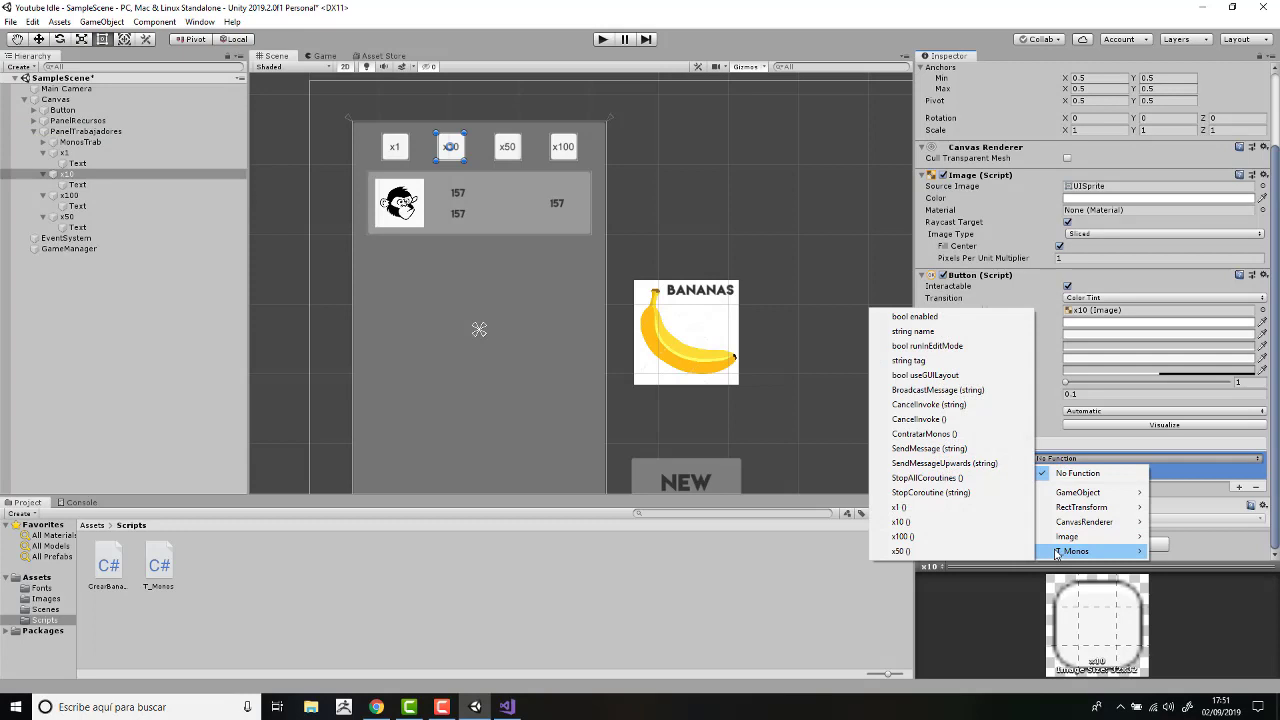
{"action": "left_click", "coordinate": [922, 521]}
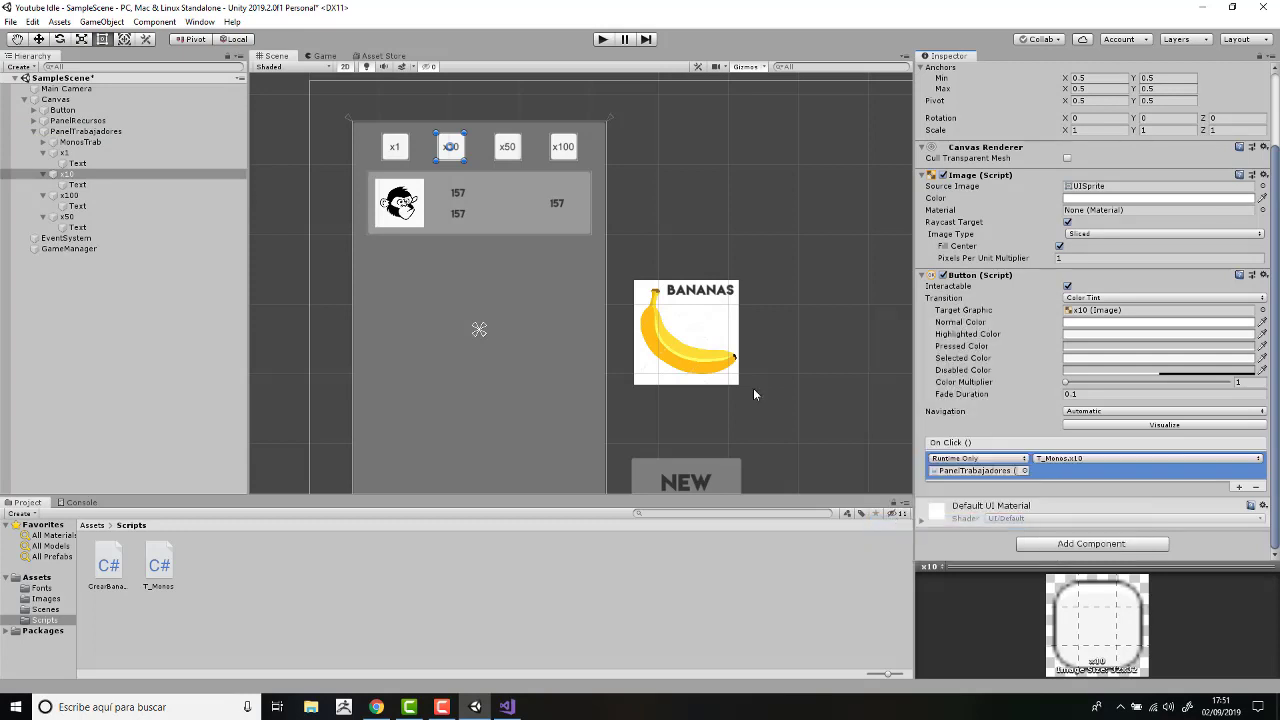
Make the x100 button's On Click call T_Monos x100() on PanelTrabajadores.
{"action": "left_click", "coordinate": [61, 196]}
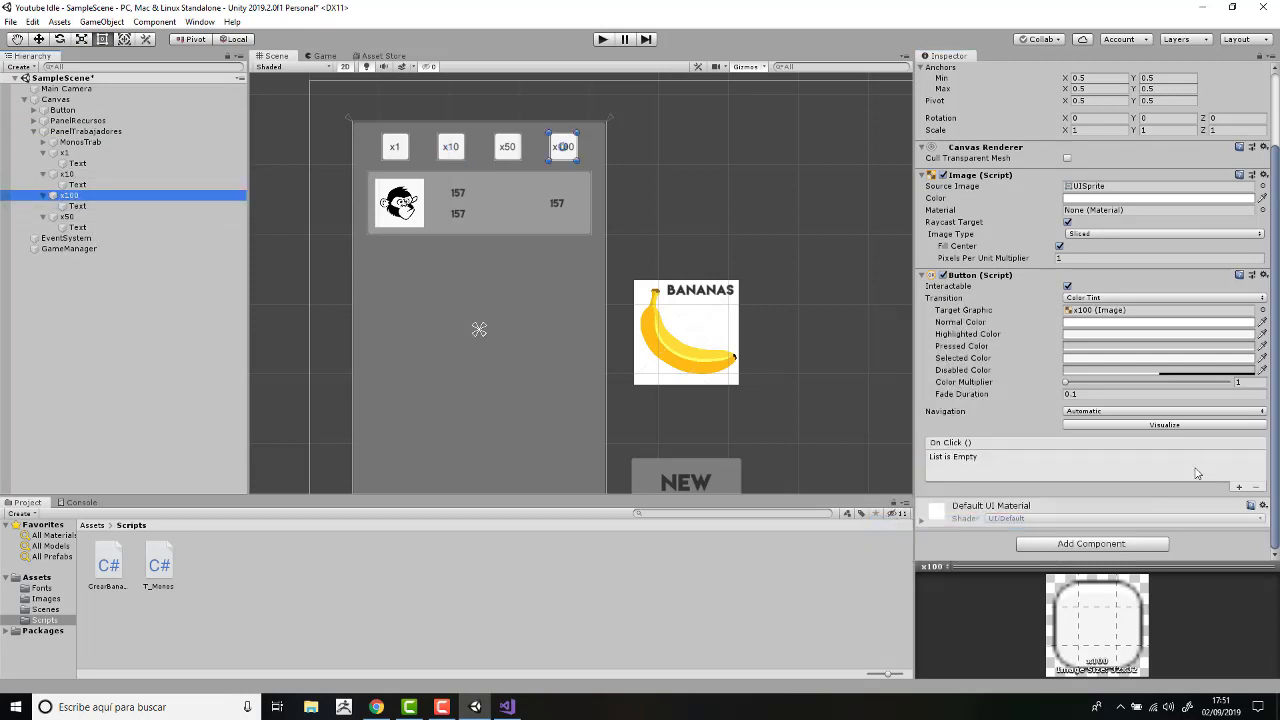
{"action": "left_click", "coordinate": [1239, 487]}
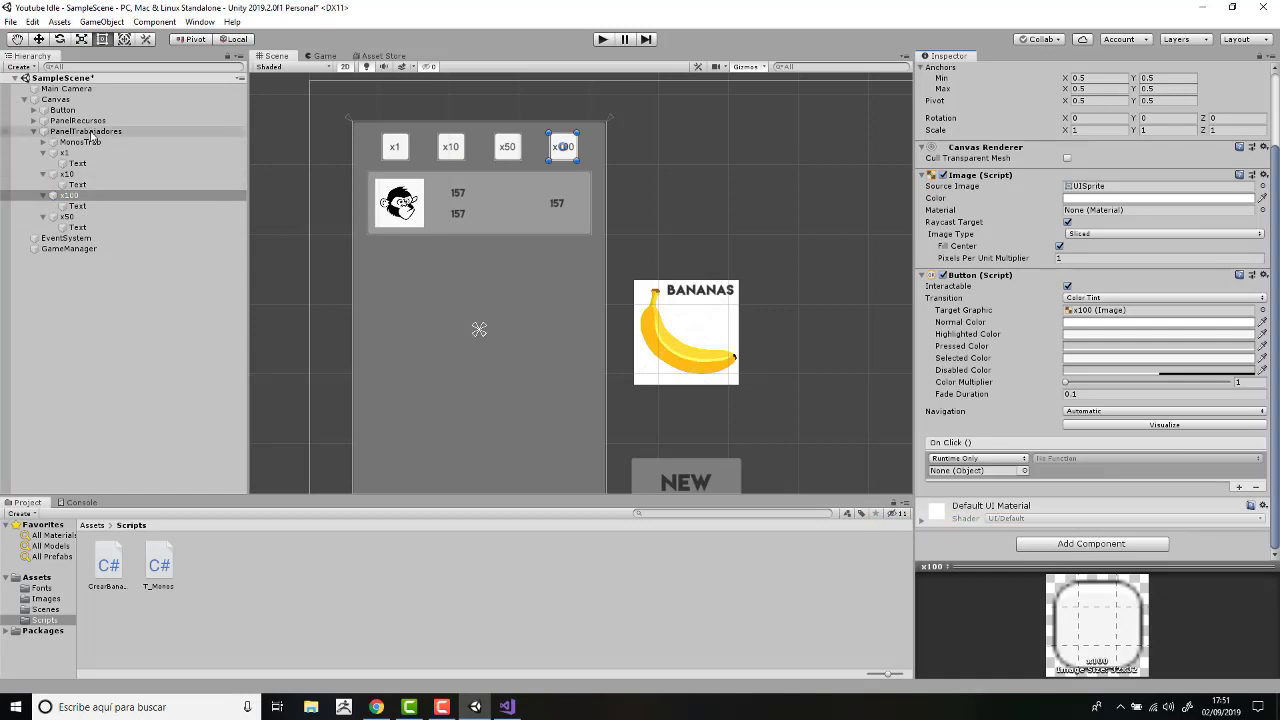
{"action": "left_click_drag", "start_coordinate": [90, 134], "coordinate": [975, 470]}
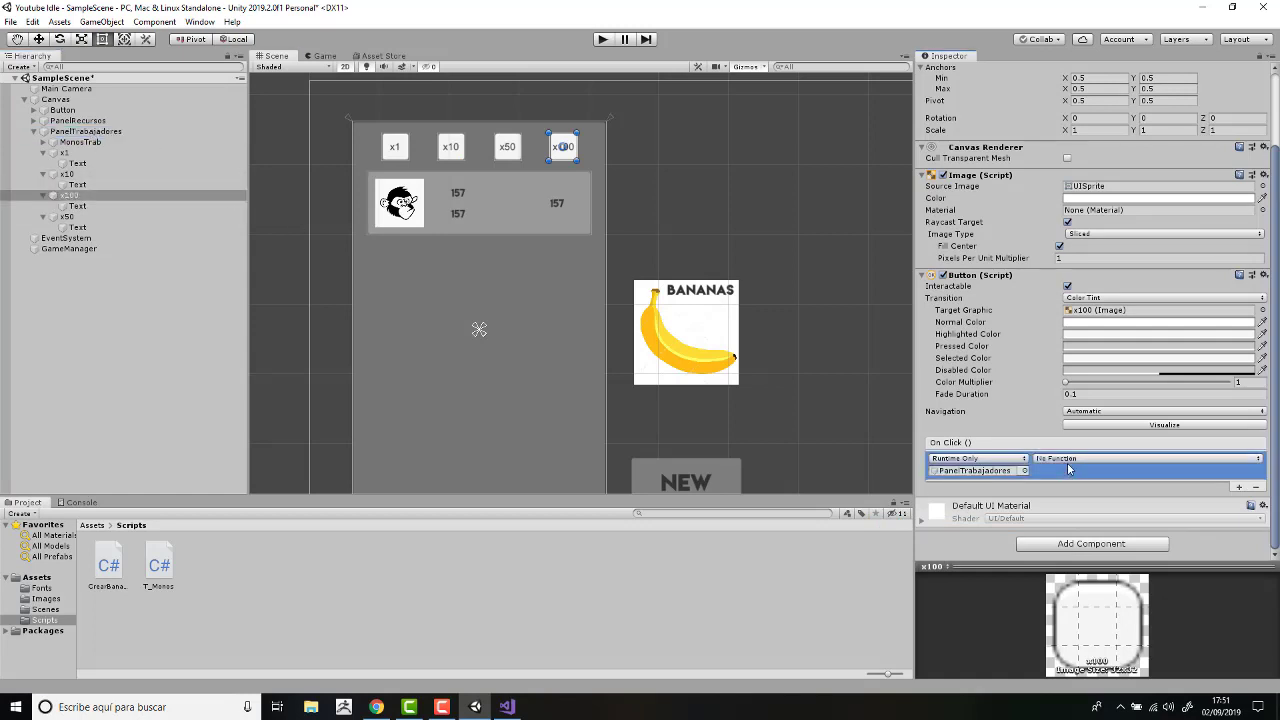
{"action": "left_click", "coordinate": [1068, 460]}
{"action": "mouse_move", "coordinate": [1066, 551]}
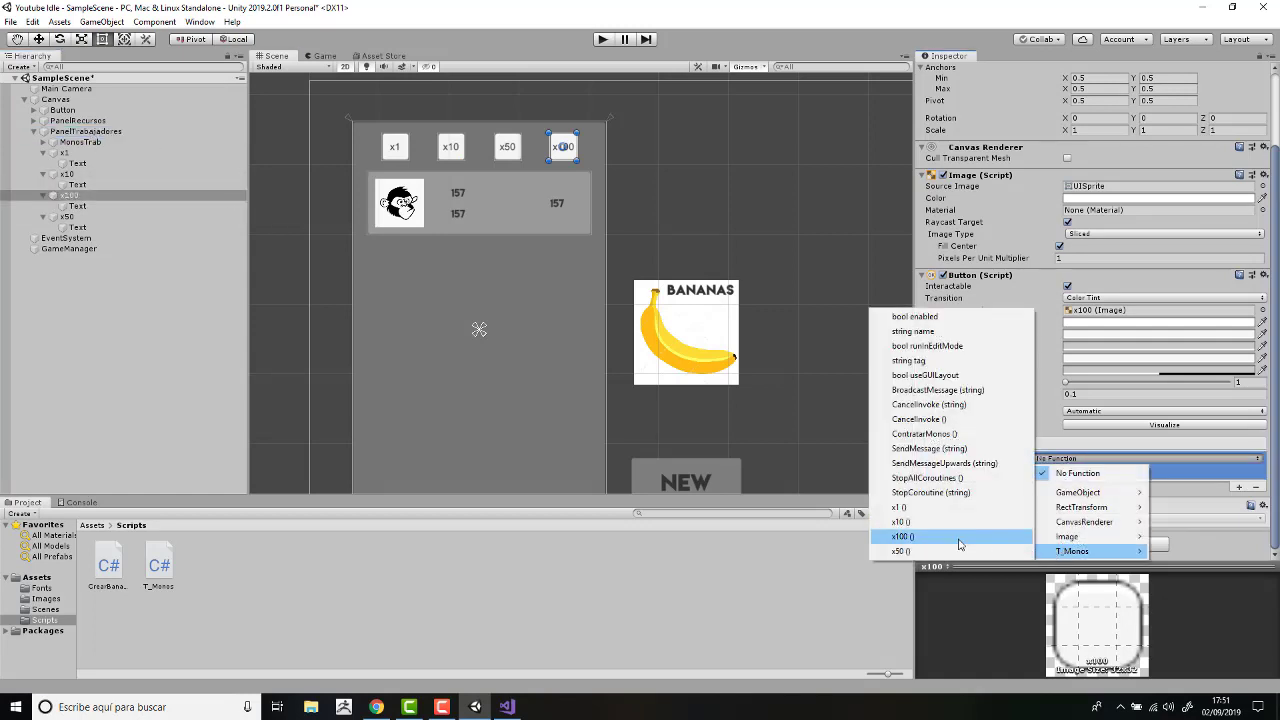
{"action": "left_click", "coordinate": [905, 537]}
Wire the x50 button to T_Monos x50() on PanelTrabajadores and enter Play mode.
{"action": "left_click", "coordinate": [67, 218]}
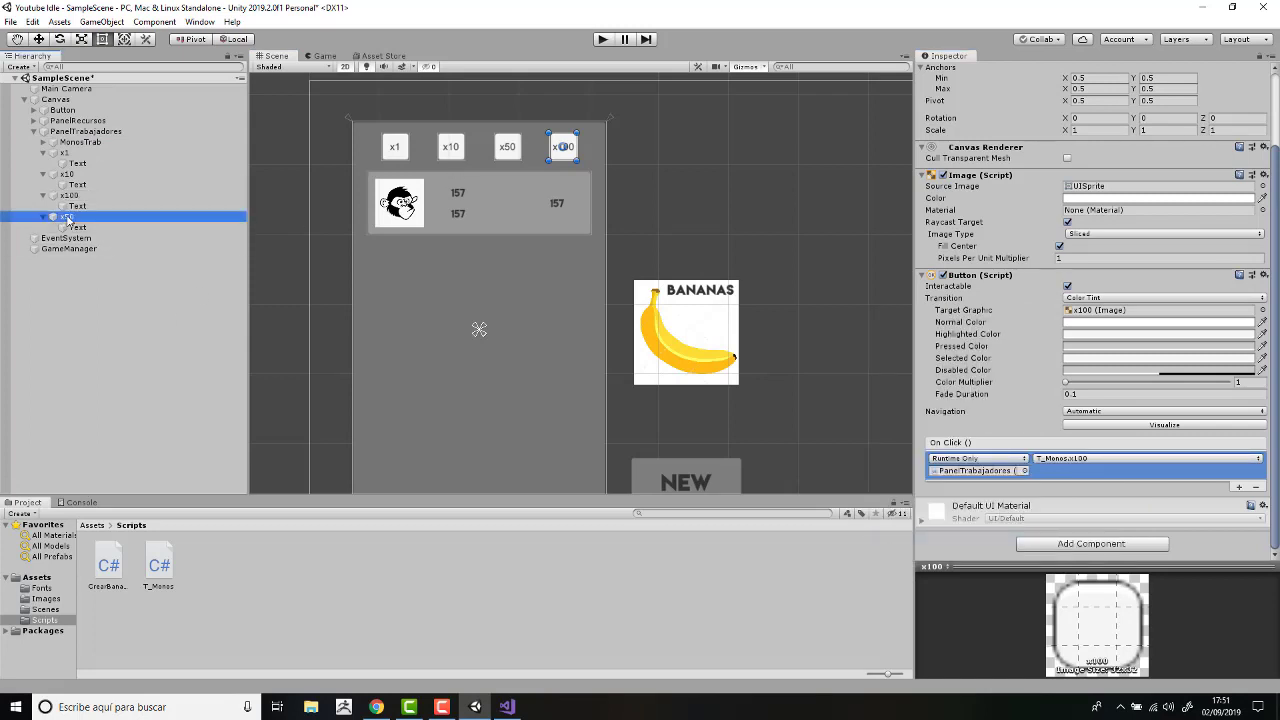
{"action": "left_click", "coordinate": [1240, 488]}
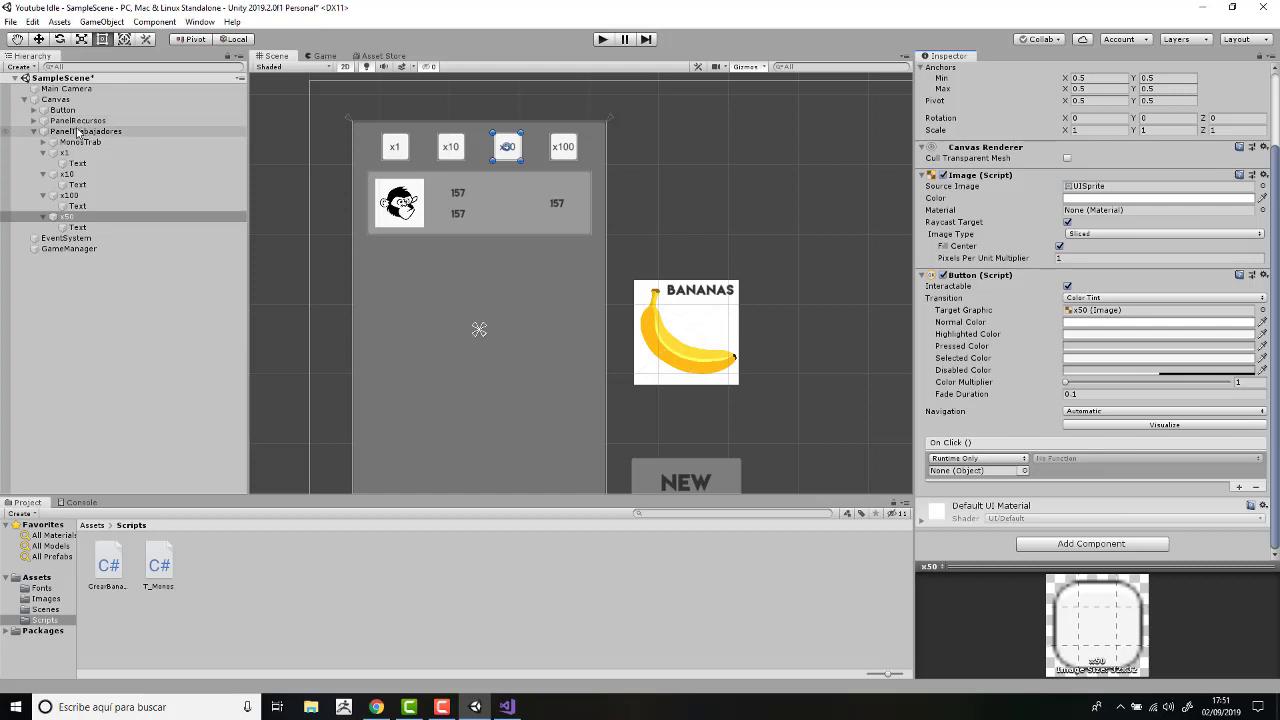
{"action": "left_click_drag", "start_coordinate": [78, 133], "coordinate": [975, 470]}
{"action": "left_click", "coordinate": [1070, 458]}
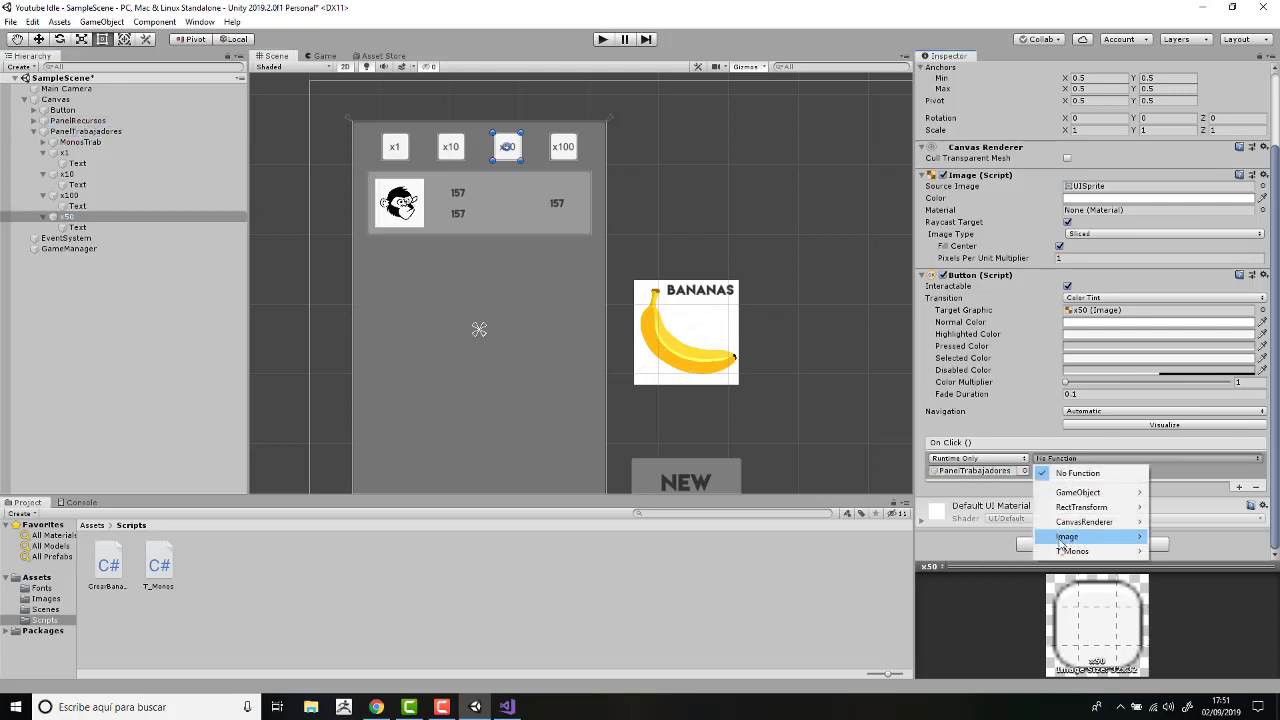
{"action": "mouse_move", "coordinate": [1072, 551]}
{"action": "left_click", "coordinate": [900, 551]}
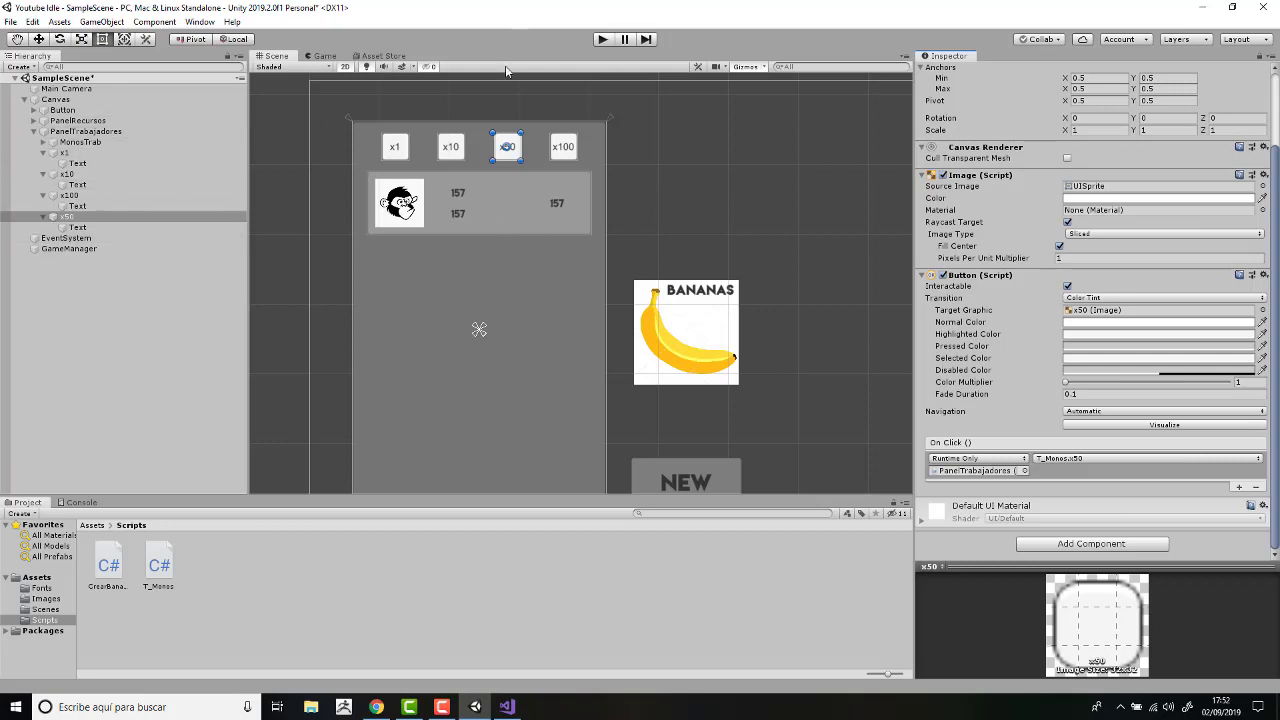
{"action": "left_click", "coordinate": [602, 40]}
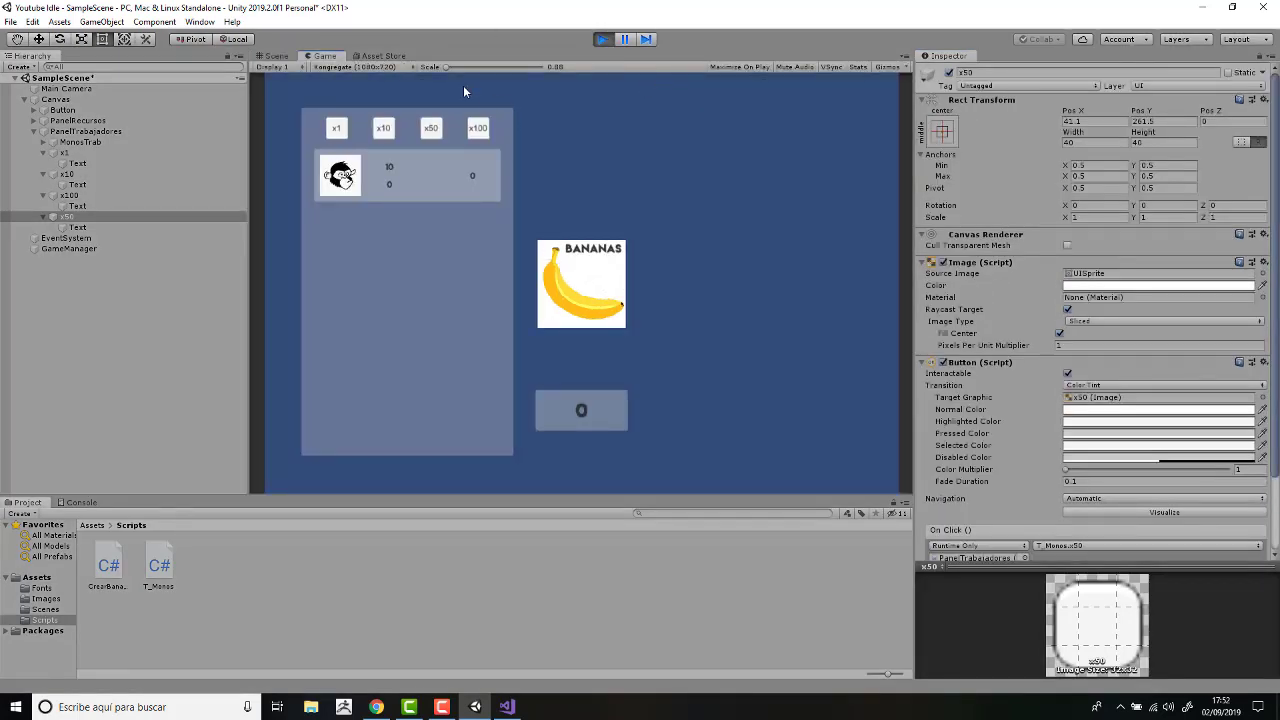
Collect bananas by clicking the banana, then hire monkeys.
{"action": "left_click", "coordinate": [586, 292]}
{"action": "double_click", "coordinate": [586, 292]}
{"action": "triple_click", "coordinate": [586, 292]}
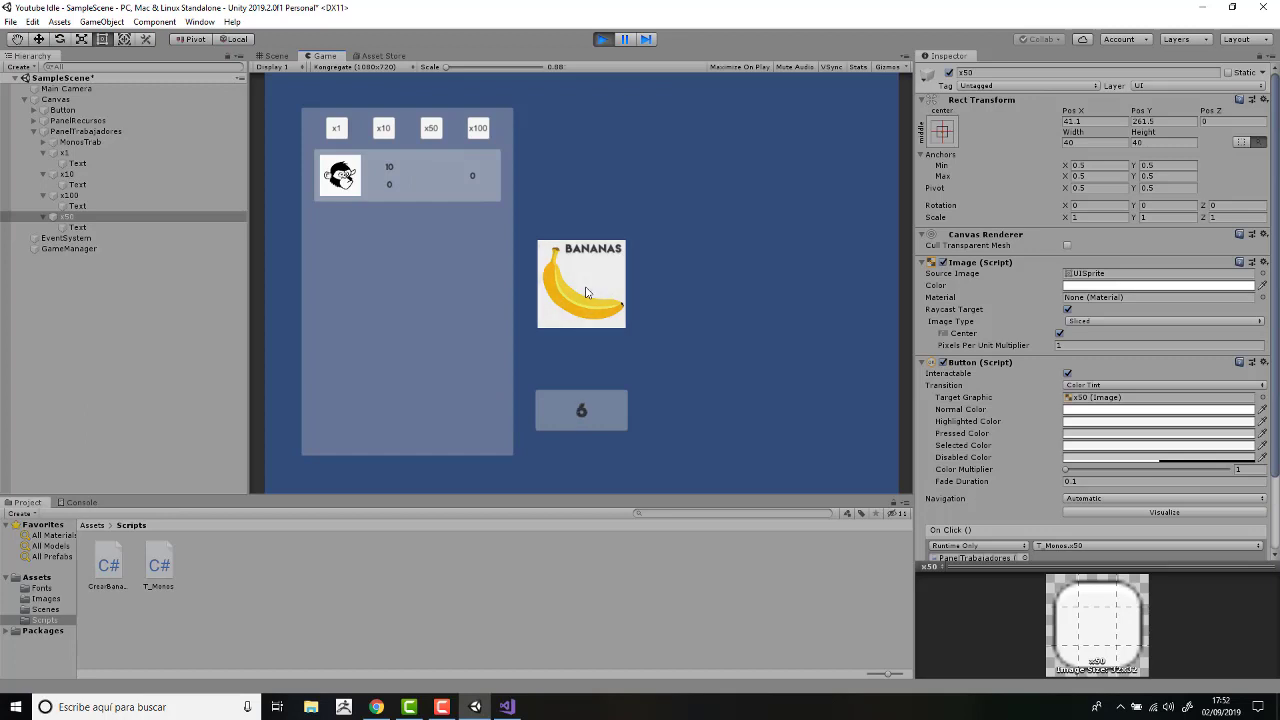
{"action": "triple_click", "coordinate": [586, 292]}
{"action": "left_click", "coordinate": [586, 292]}
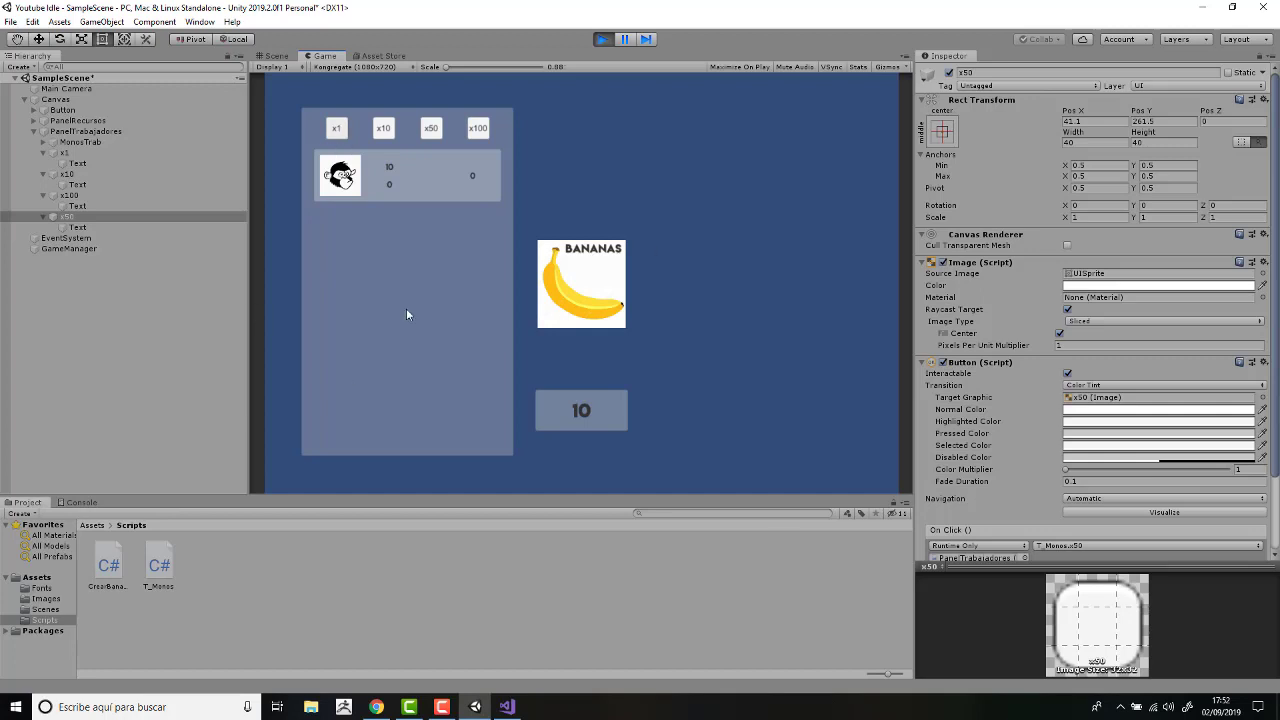
{"action": "left_click", "coordinate": [340, 176]}
Collect a few more bananas, try hiring again, and inspect PanelTrabajadores' T_Monos values.
{"action": "left_click", "coordinate": [575, 289]}
{"action": "left_click", "coordinate": [575, 289]}
{"action": "left_click", "coordinate": [575, 289]}
{"action": "left_click", "coordinate": [575, 289]}
{"action": "left_click", "coordinate": [575, 289]}
{"action": "left_click", "coordinate": [575, 289]}
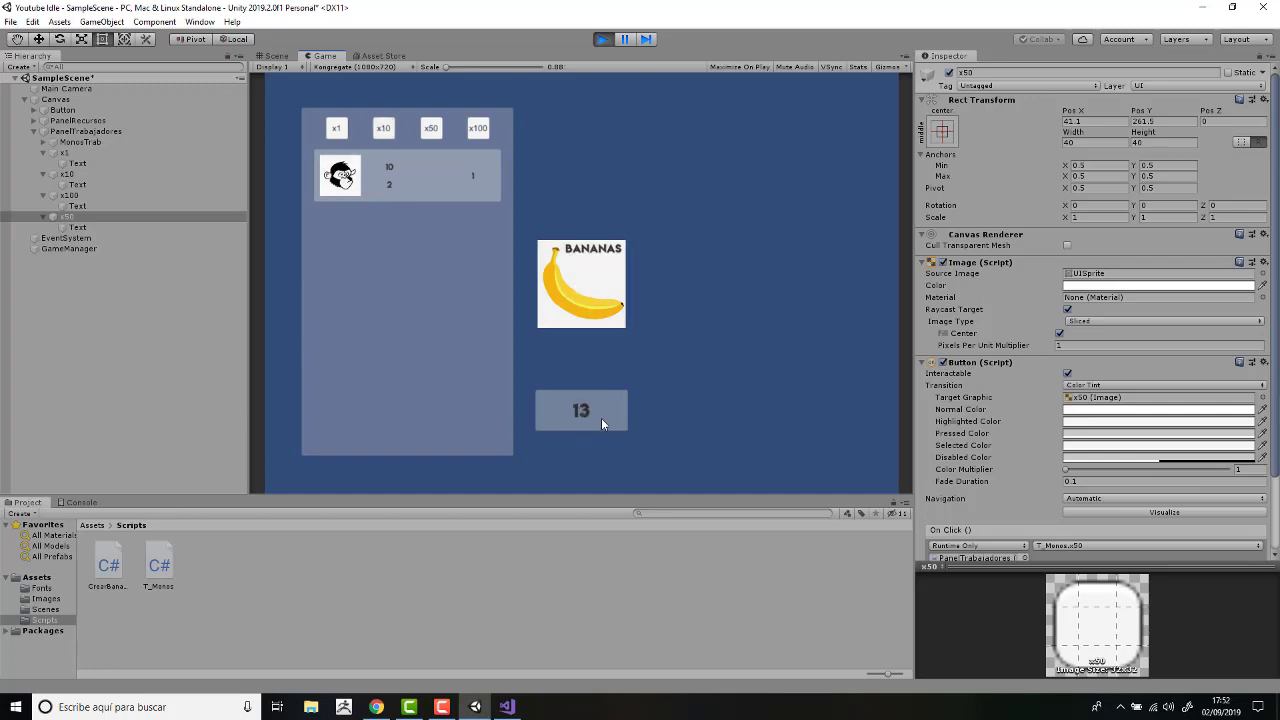
{"action": "left_click", "coordinate": [341, 177]}
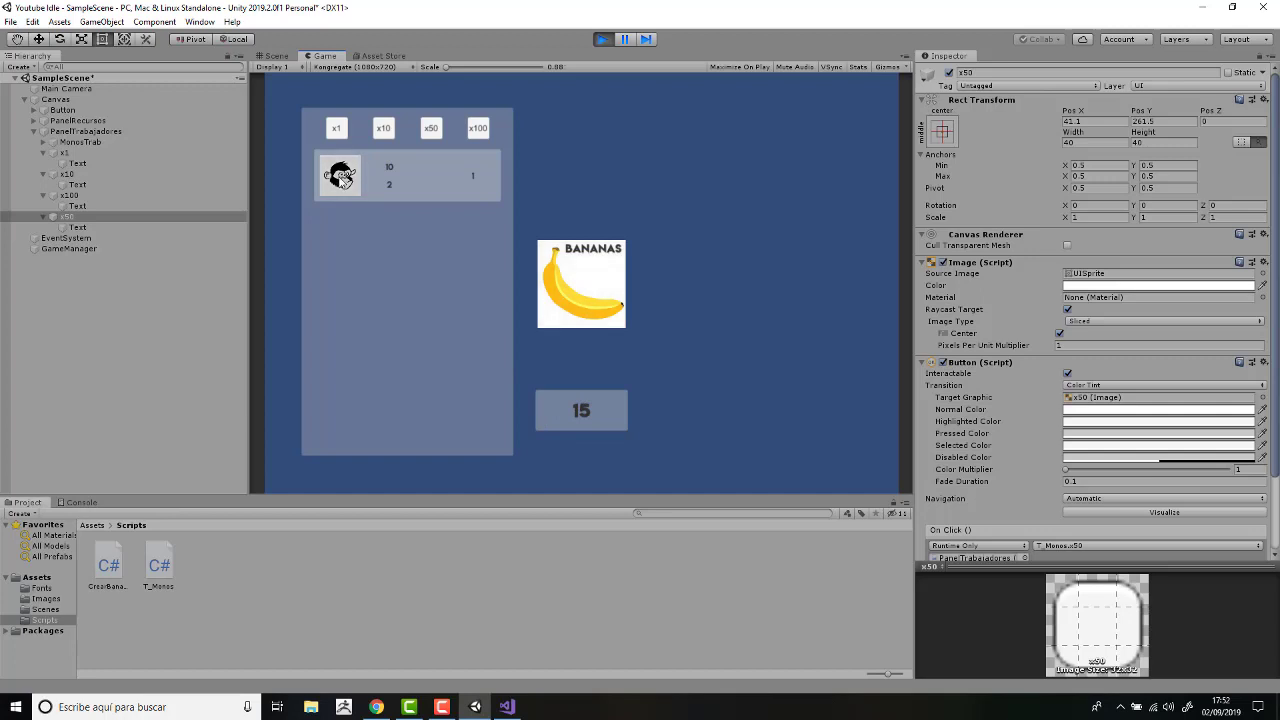
{"action": "left_click", "coordinate": [341, 177]}
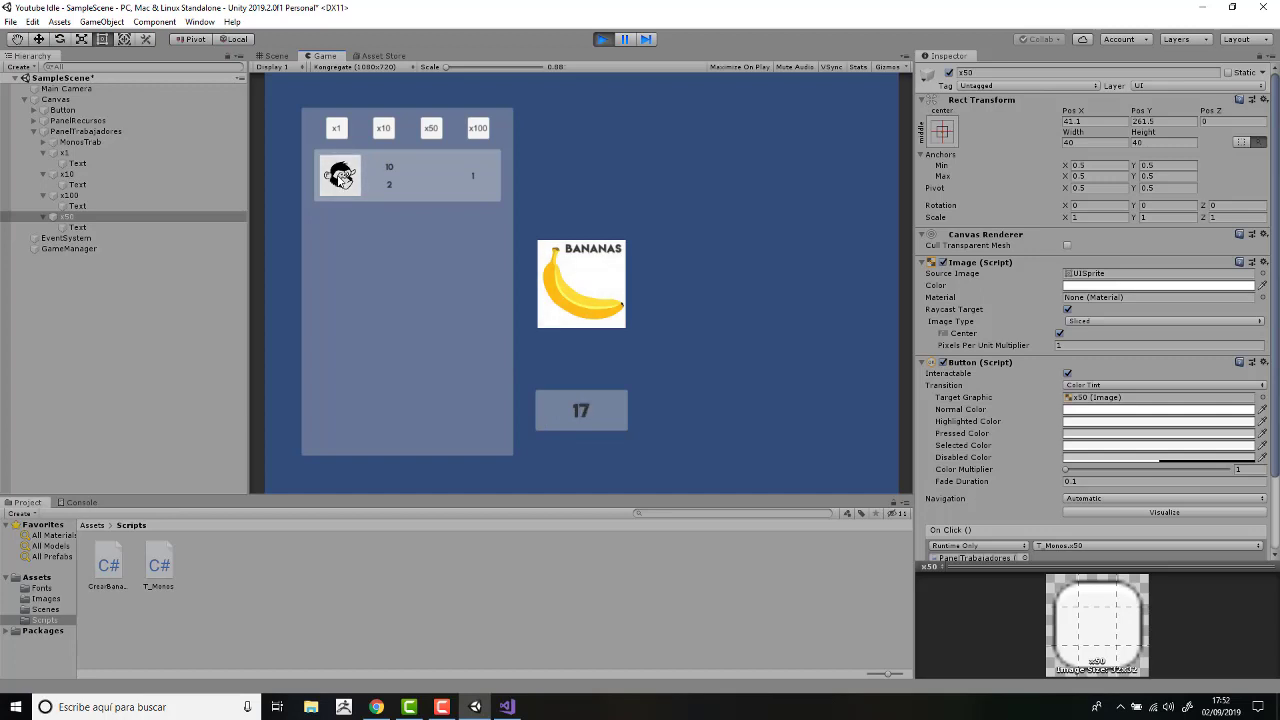
{"action": "left_click", "coordinate": [104, 134]}
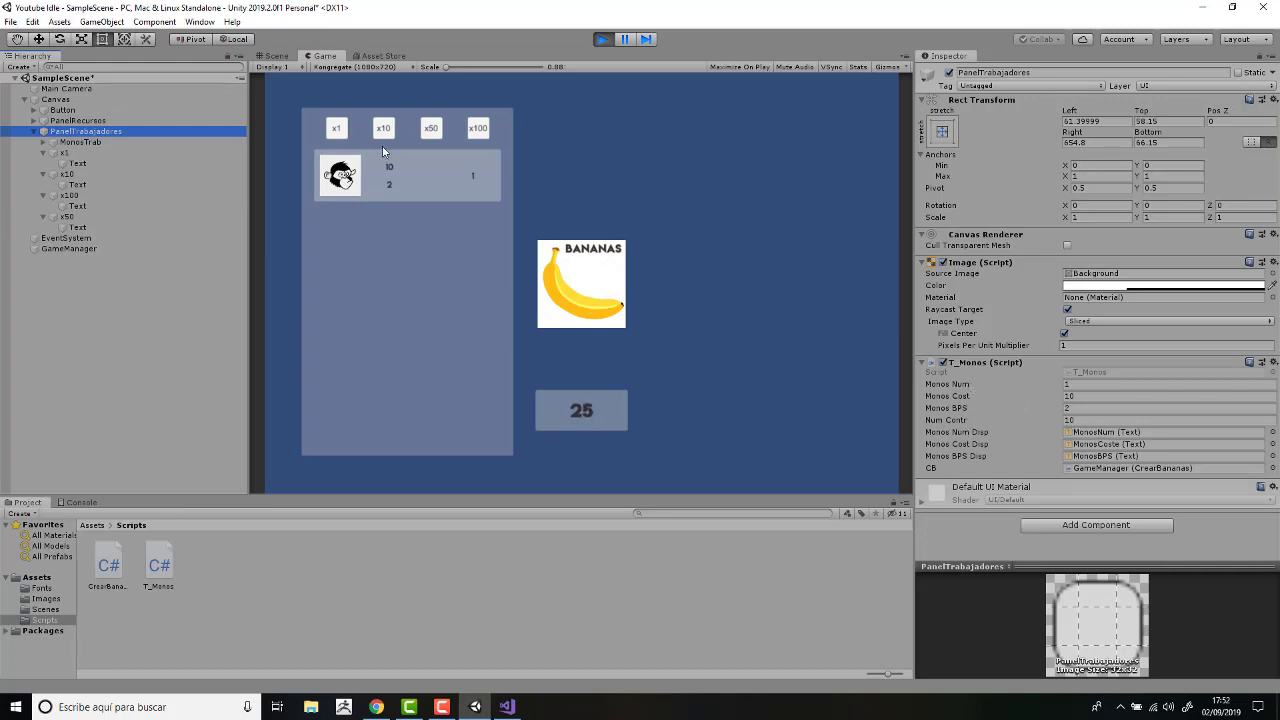
Try the x50, x100, x1 and x10 hire-amount buttons in the running game.
{"action": "left_click", "coordinate": [430, 128]}
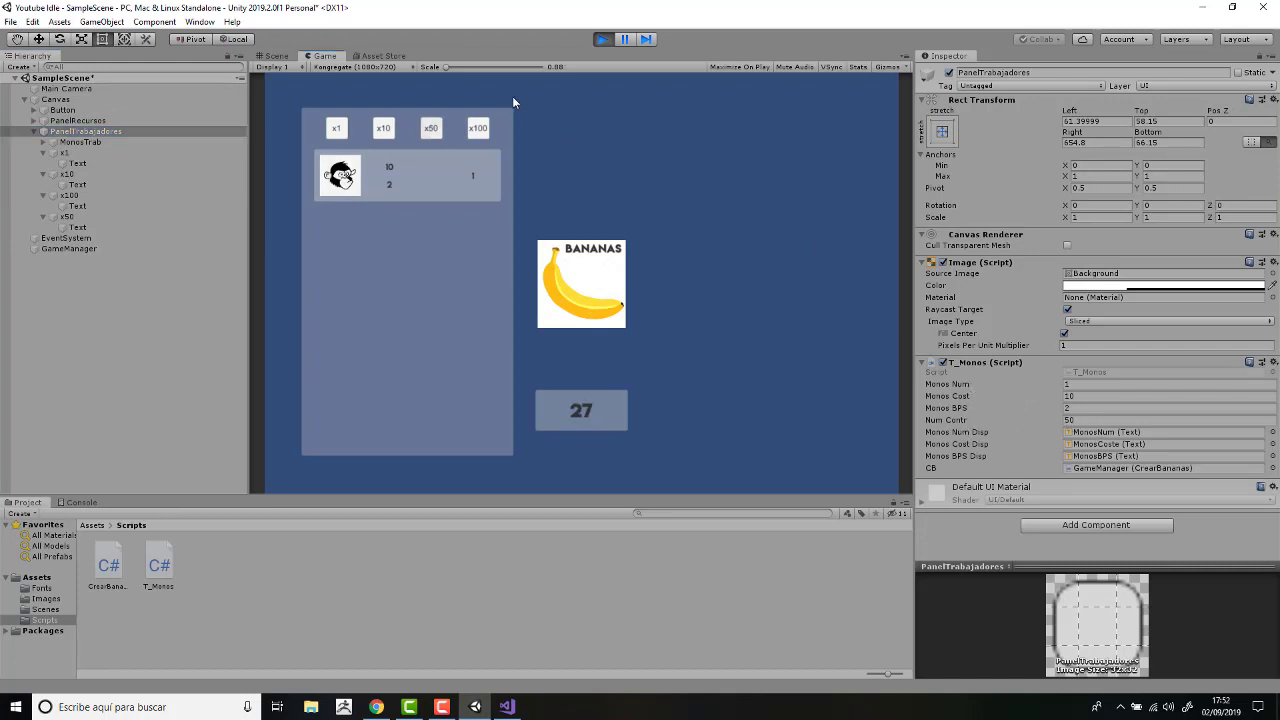
{"action": "left_click", "coordinate": [480, 134]}
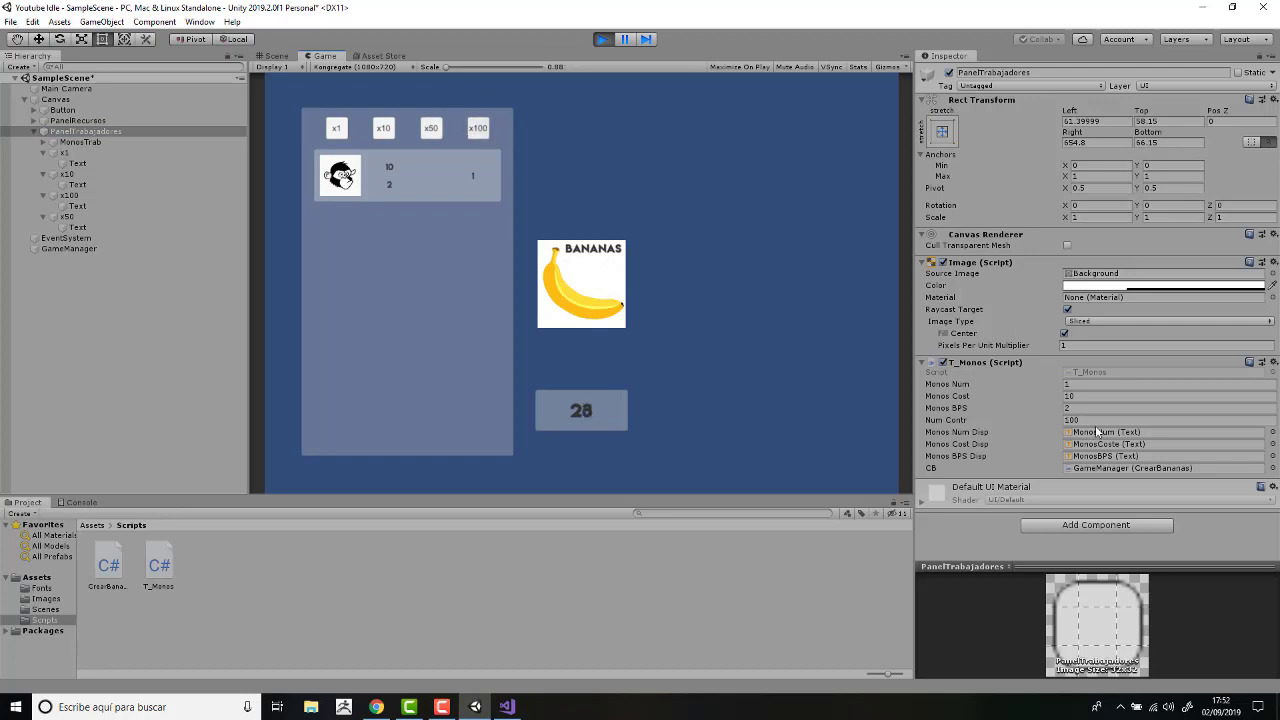
{"action": "left_click", "coordinate": [339, 130]}
{"action": "left_click", "coordinate": [383, 128]}
Collect bananas, hire 10 monkeys at once, then stop Play mode.
{"action": "left_click", "coordinate": [585, 300]}
{"action": "left_click", "coordinate": [585, 295]}
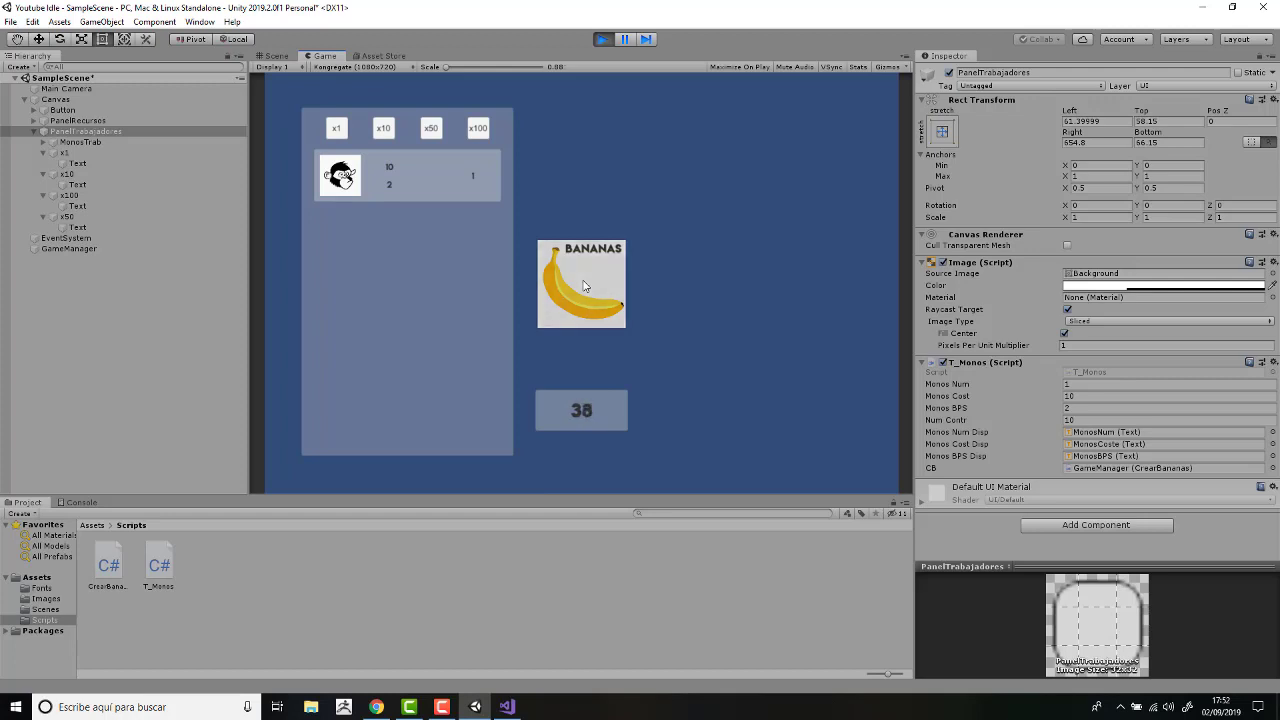
{"action": "left_click", "coordinate": [585, 290]}
{"action": "left_click", "coordinate": [585, 286]}
{"action": "left_click", "coordinate": [585, 286]}
{"action": "left_click", "coordinate": [585, 286]}
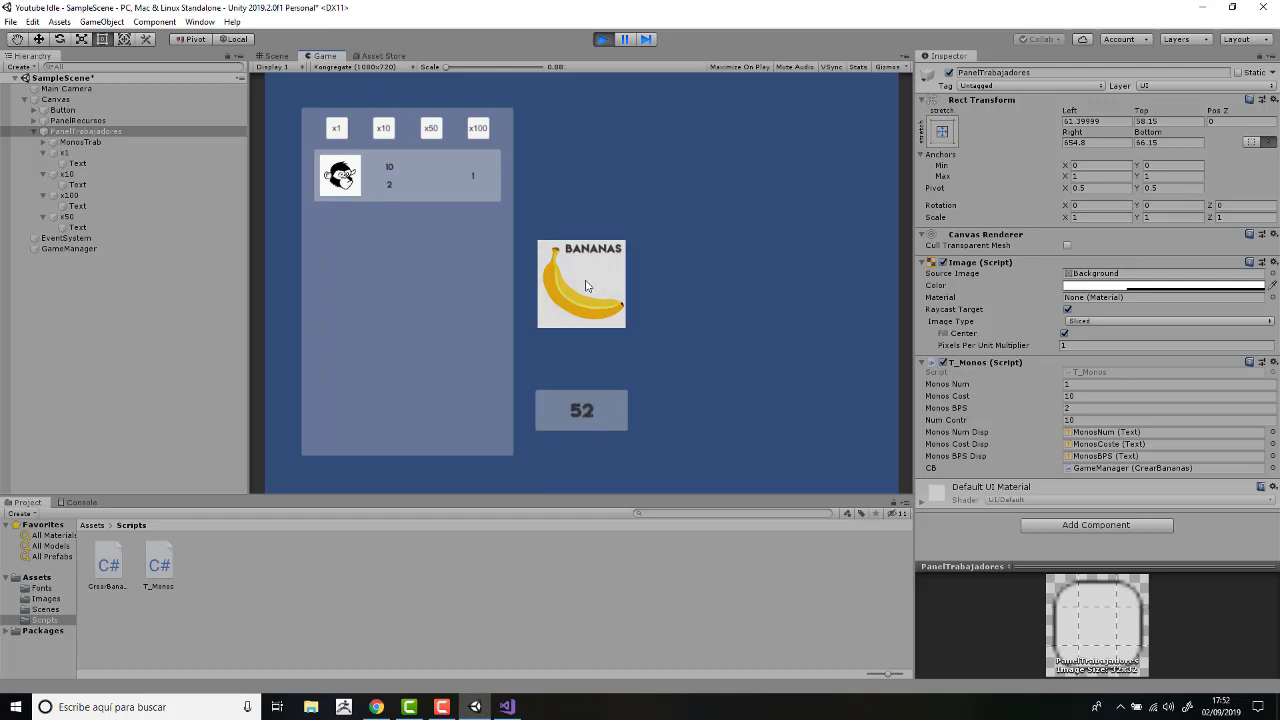
{"action": "left_click", "coordinate": [585, 286]}
{"action": "left_click", "coordinate": [585, 286]}
{"action": "left_click", "coordinate": [585, 286]}
{"action": "left_click", "coordinate": [585, 286]}
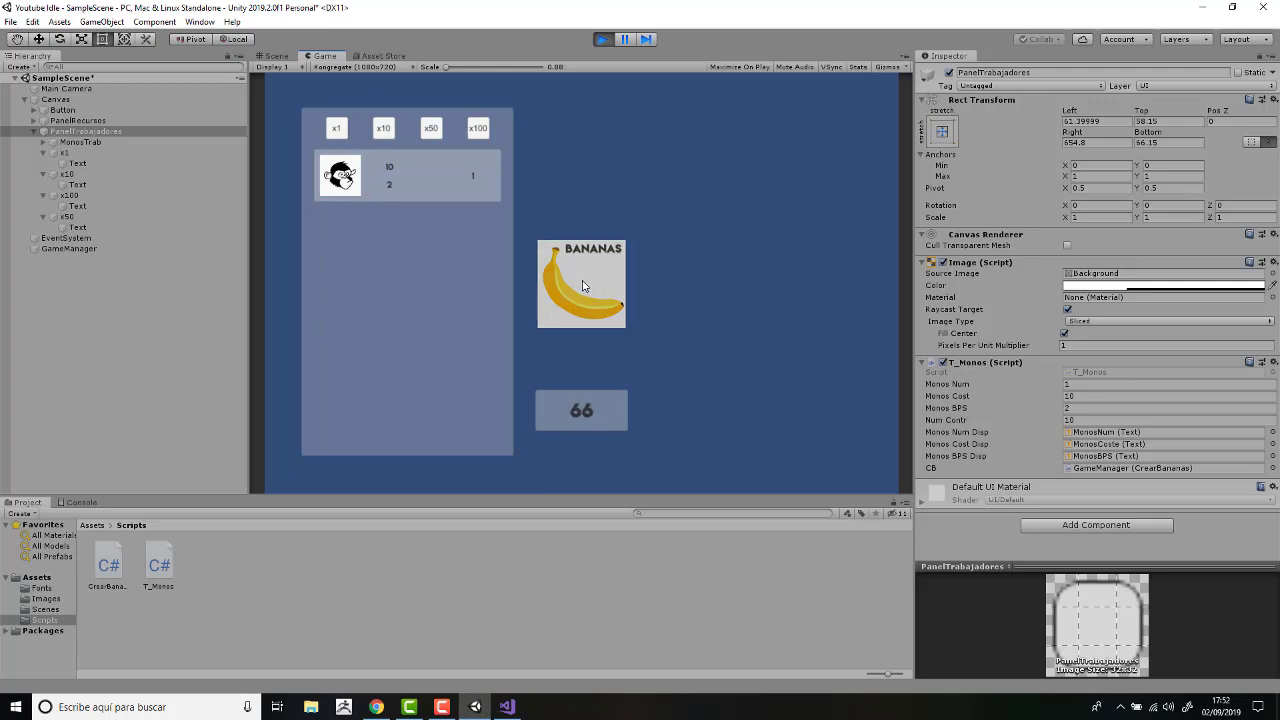
{"action": "left_click", "coordinate": [584, 286]}
{"action": "left_click", "coordinate": [582, 285]}
{"action": "left_click", "coordinate": [582, 285]}
{"action": "left_click", "coordinate": [580, 284]}
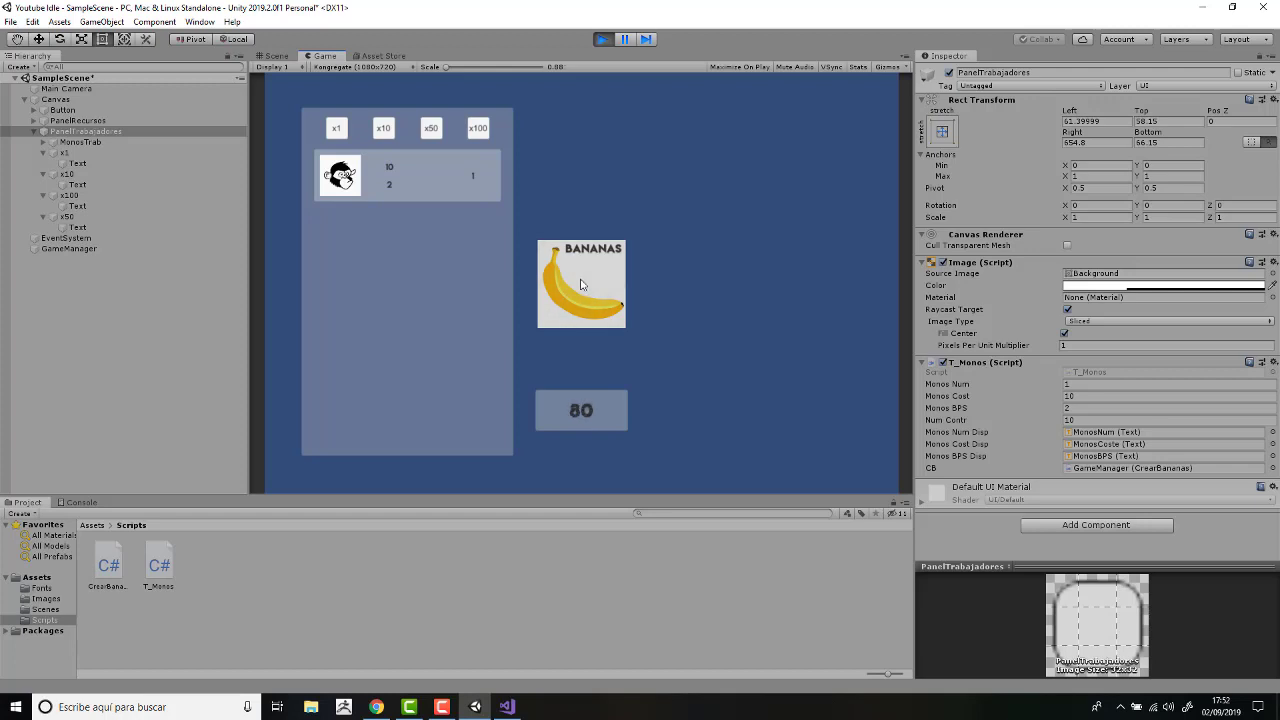
{"action": "left_click", "coordinate": [579, 284]}
{"action": "left_click", "coordinate": [578, 283]}
{"action": "left_click", "coordinate": [578, 283]}
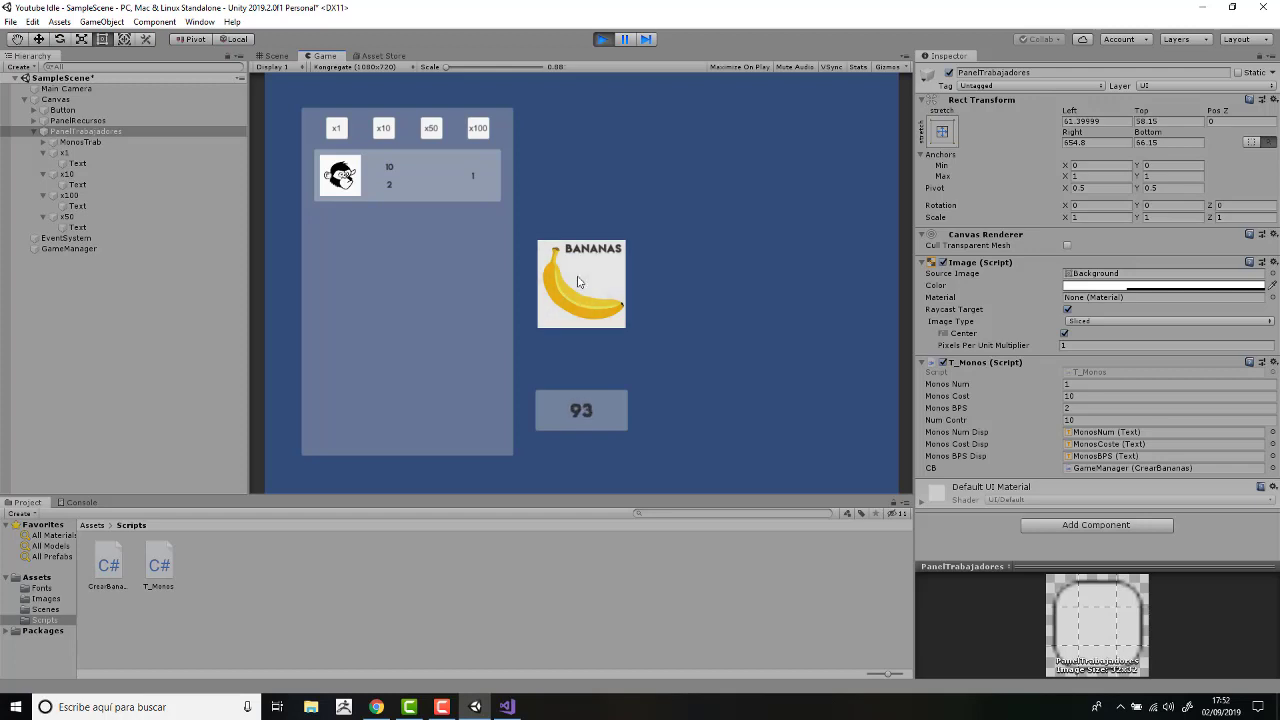
{"action": "left_click", "coordinate": [577, 282]}
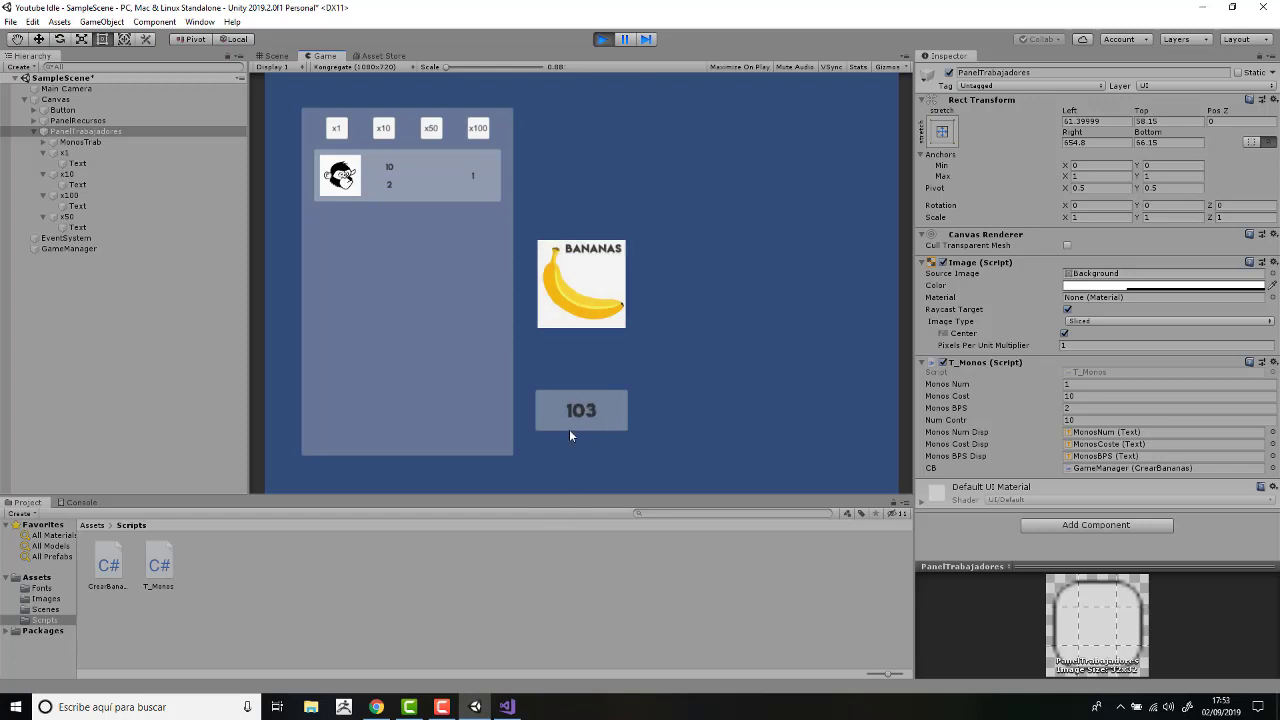
{"action": "left_click", "coordinate": [340, 176]}
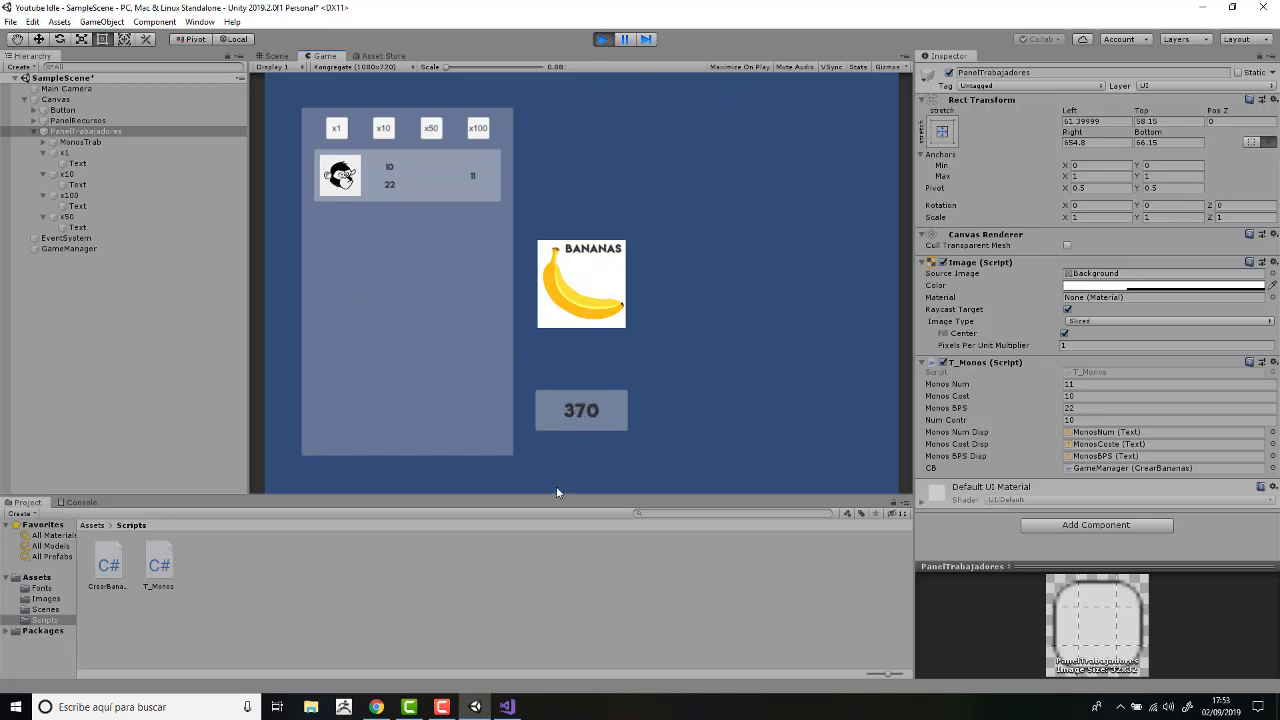
{"action": "left_click", "coordinate": [602, 39]}
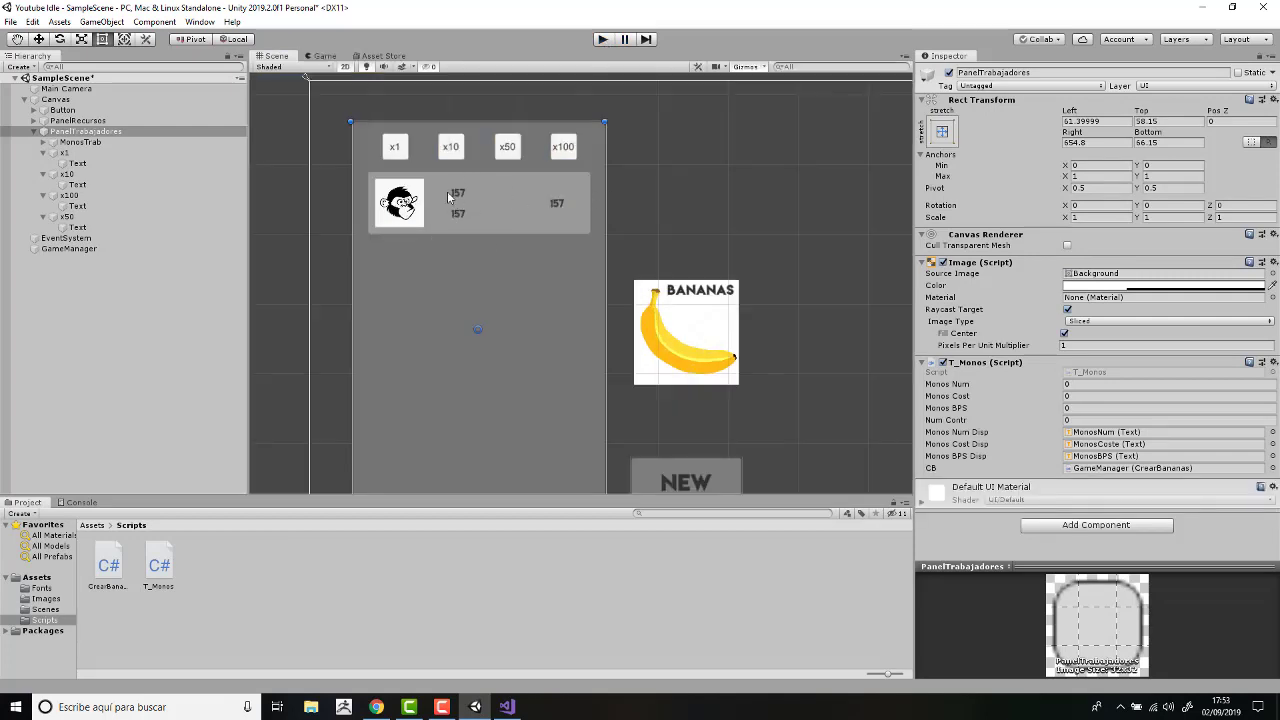
Play-test the x50 button, stop Play mode, and return to T_Monos.cs in Visual Studio.
{"action": "left_click", "coordinate": [602, 39]}
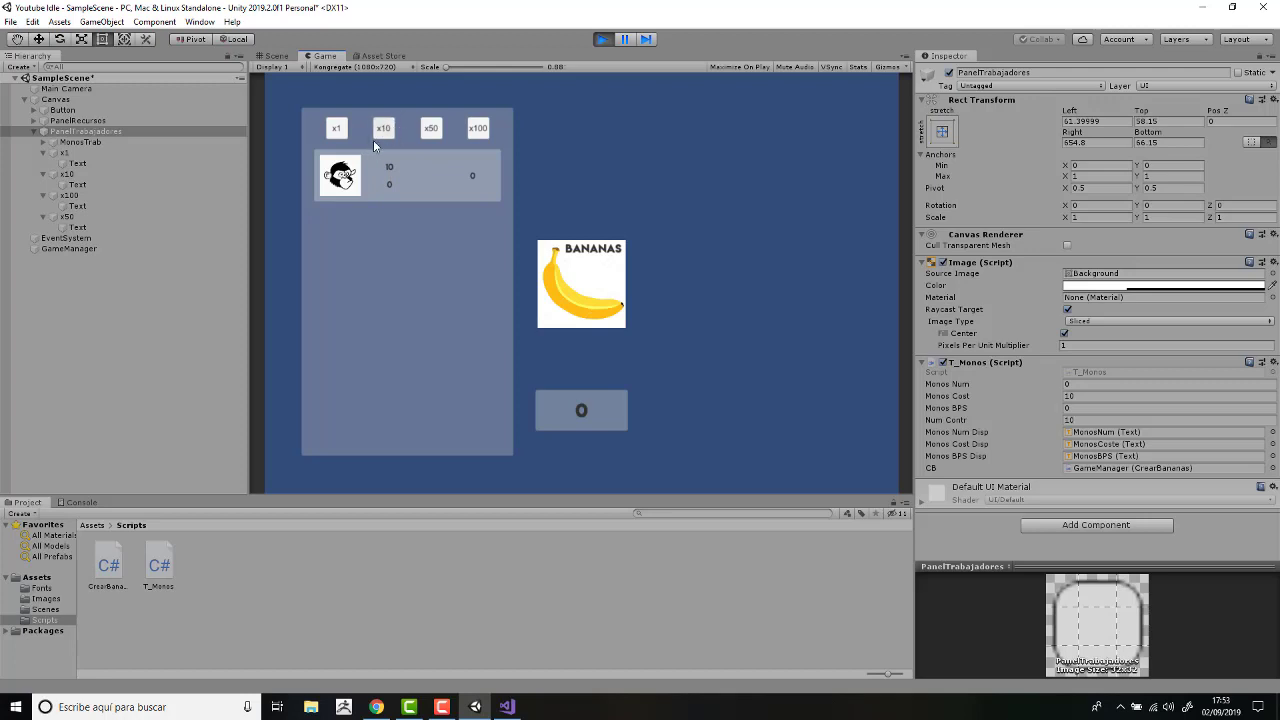
{"action": "left_click", "coordinate": [436, 137]}
{"action": "left_click", "coordinate": [602, 40]}
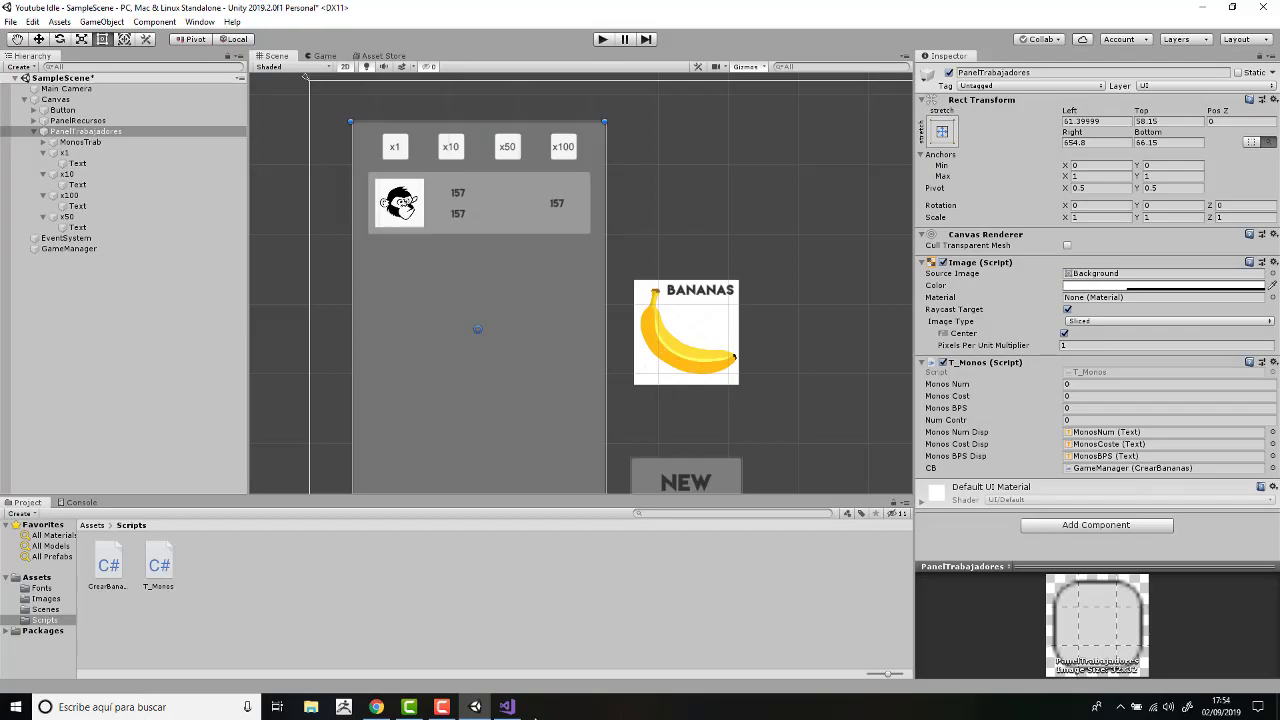
{"action": "left_click", "coordinate": [507, 707]}
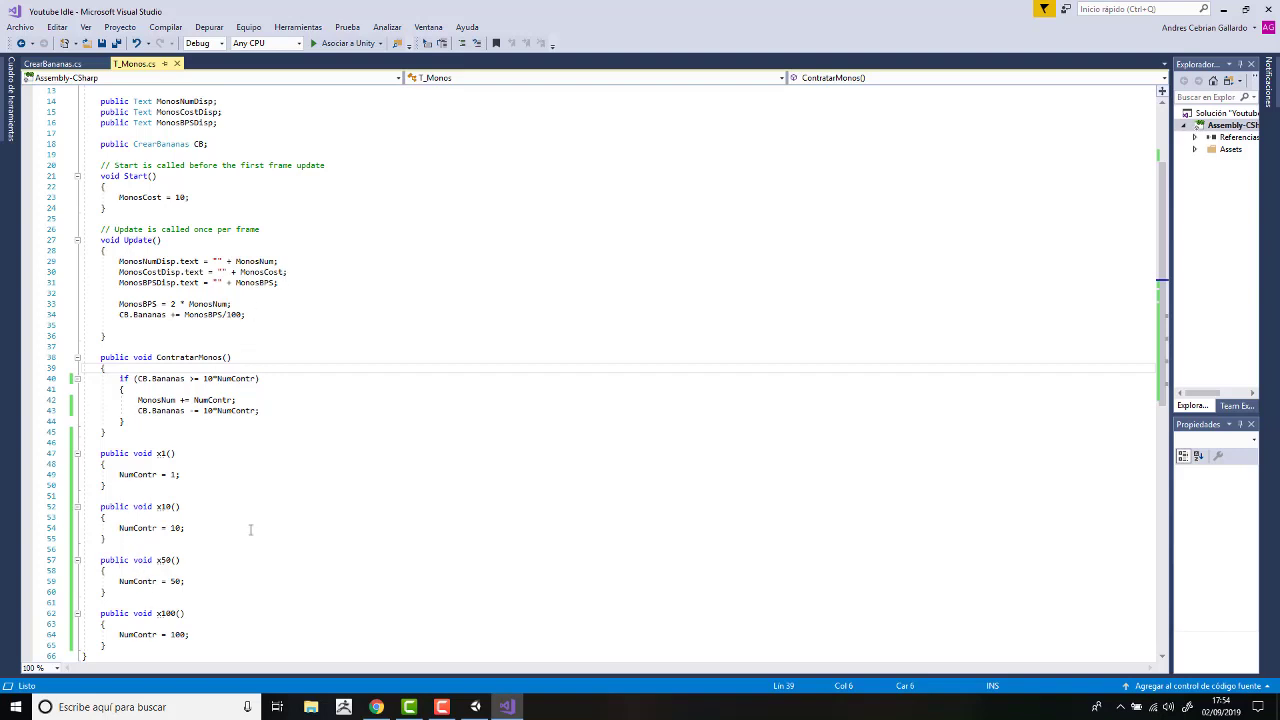
Append *NumContr after MonosCost on the cost line and delete the scratch 'x10 10' note.
{"action": "left_click", "coordinate": [284, 272]}
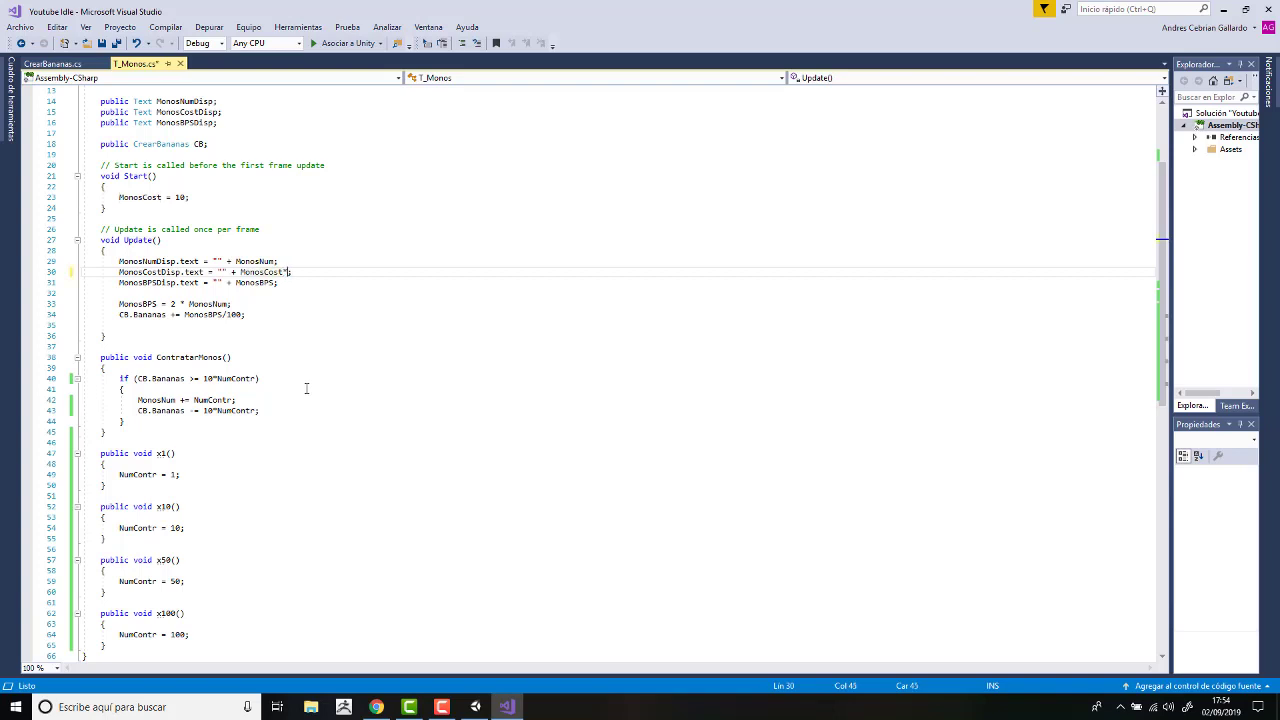
{"action": "type", "text": "*NumContr"}
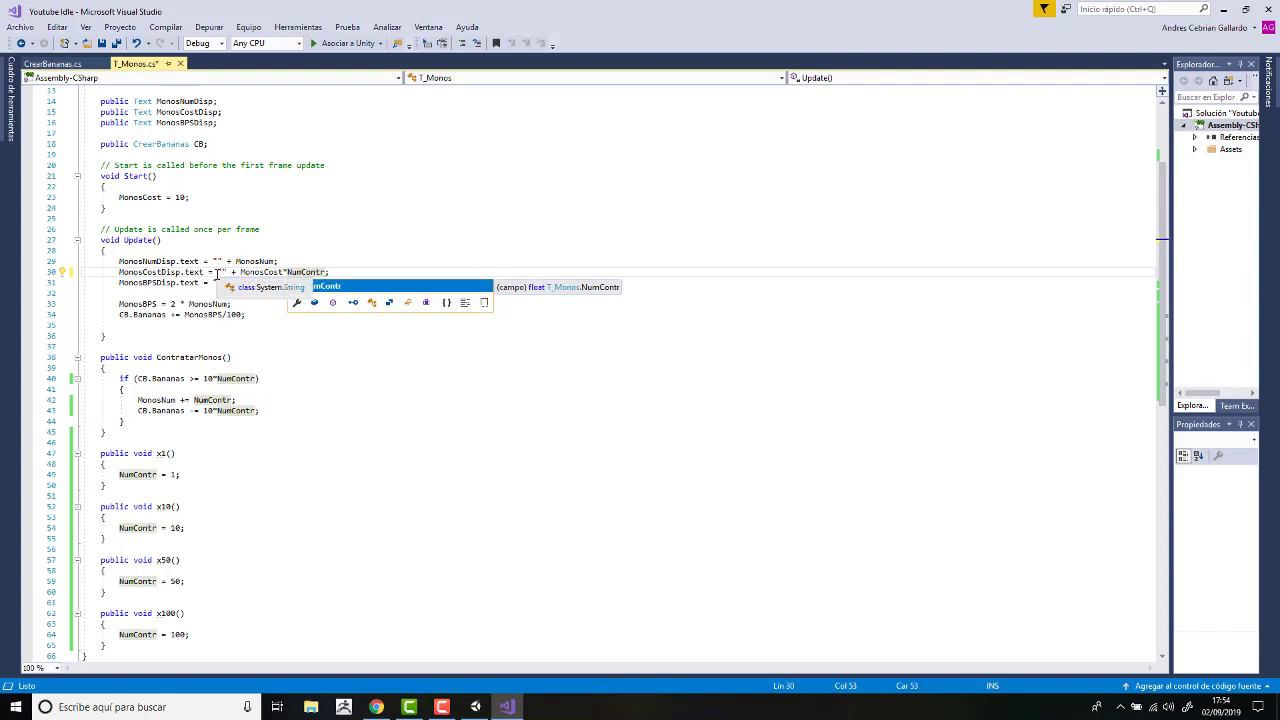
{"action": "left_click", "coordinate": [432, 496]}
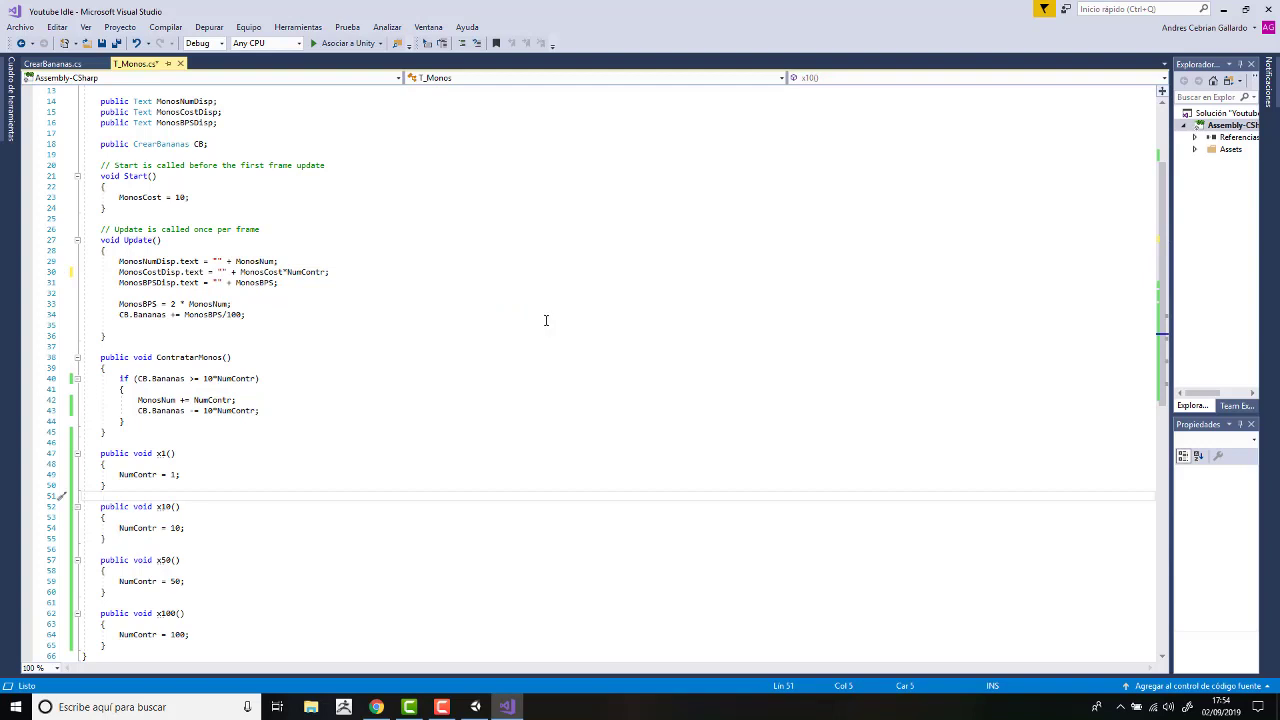
{"action": "left_click", "coordinate": [542, 272]}
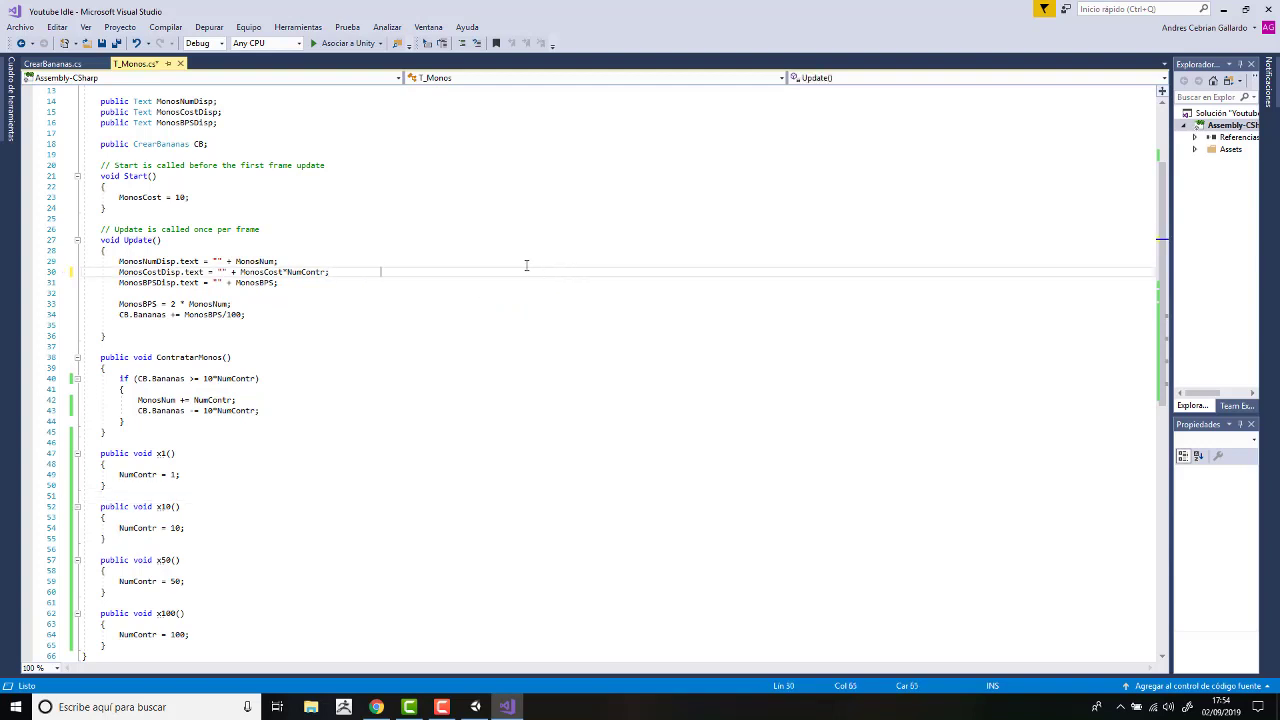
{"action": "key", "text": "Tab"}
{"action": "type", "text": "x10"}
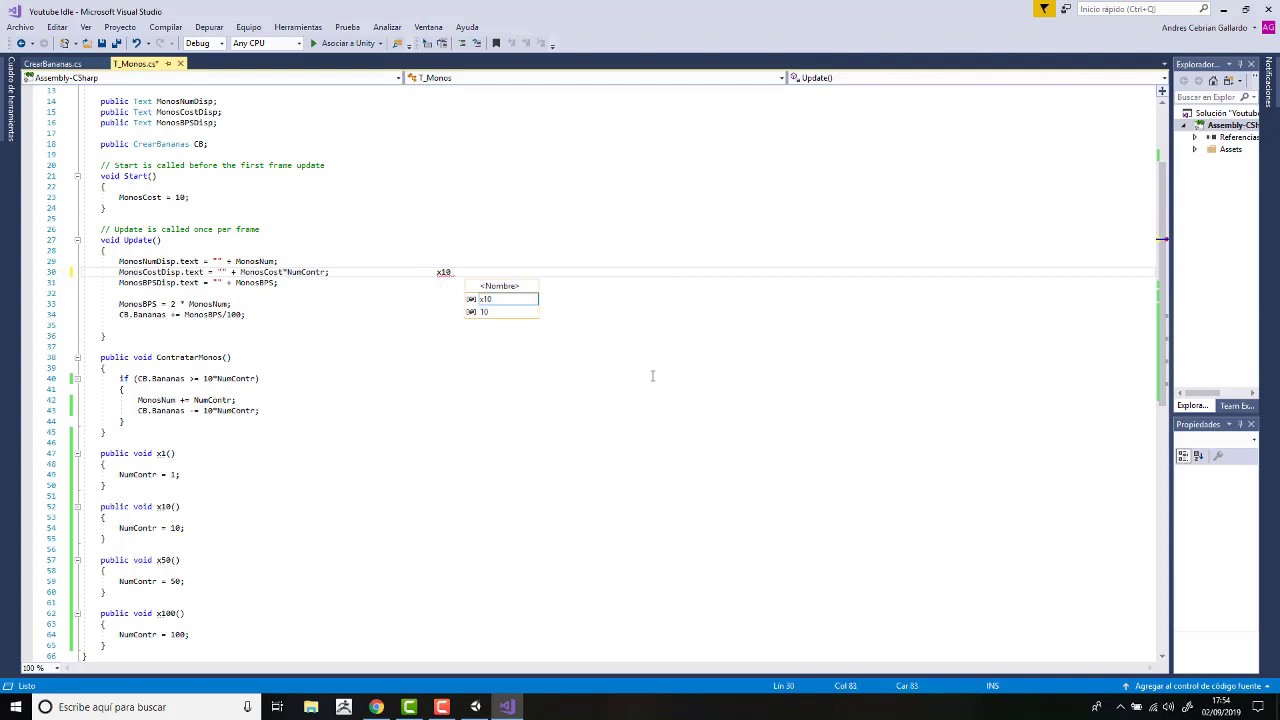
{"action": "type", "text": "  100"}
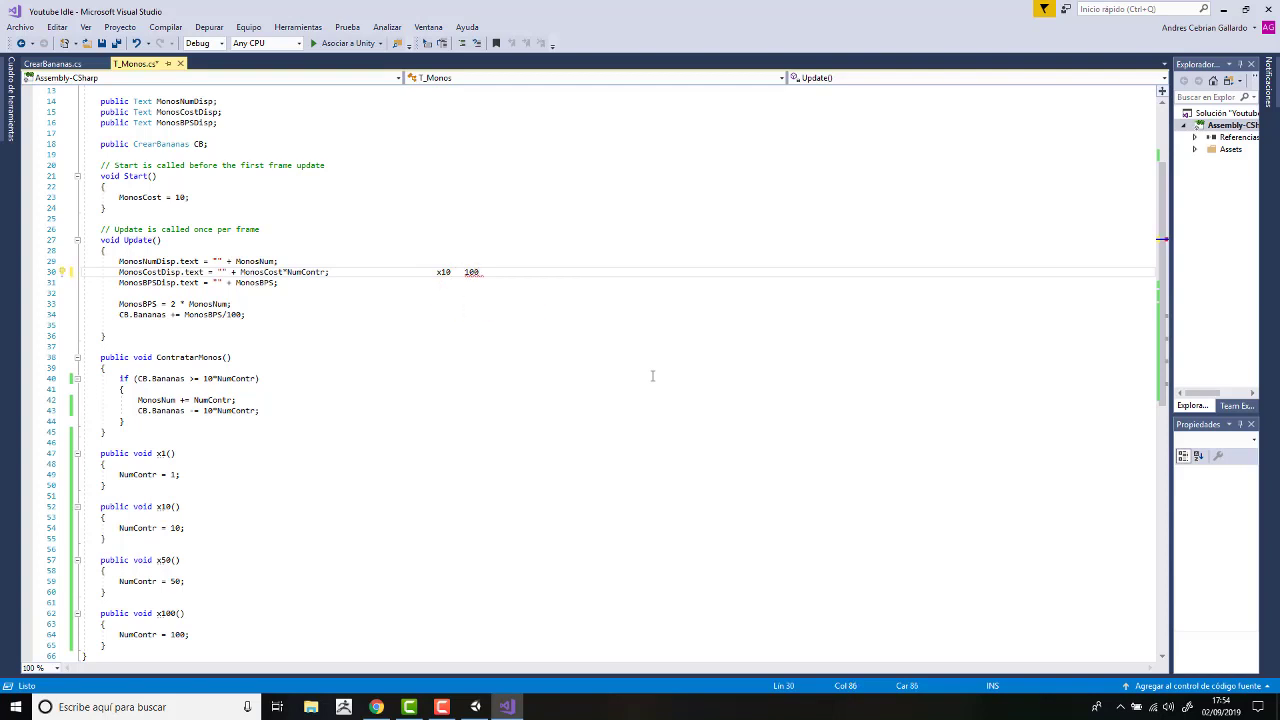
{"action": "left_click_drag", "start_coordinate": [437, 271], "coordinate": [490, 270]}
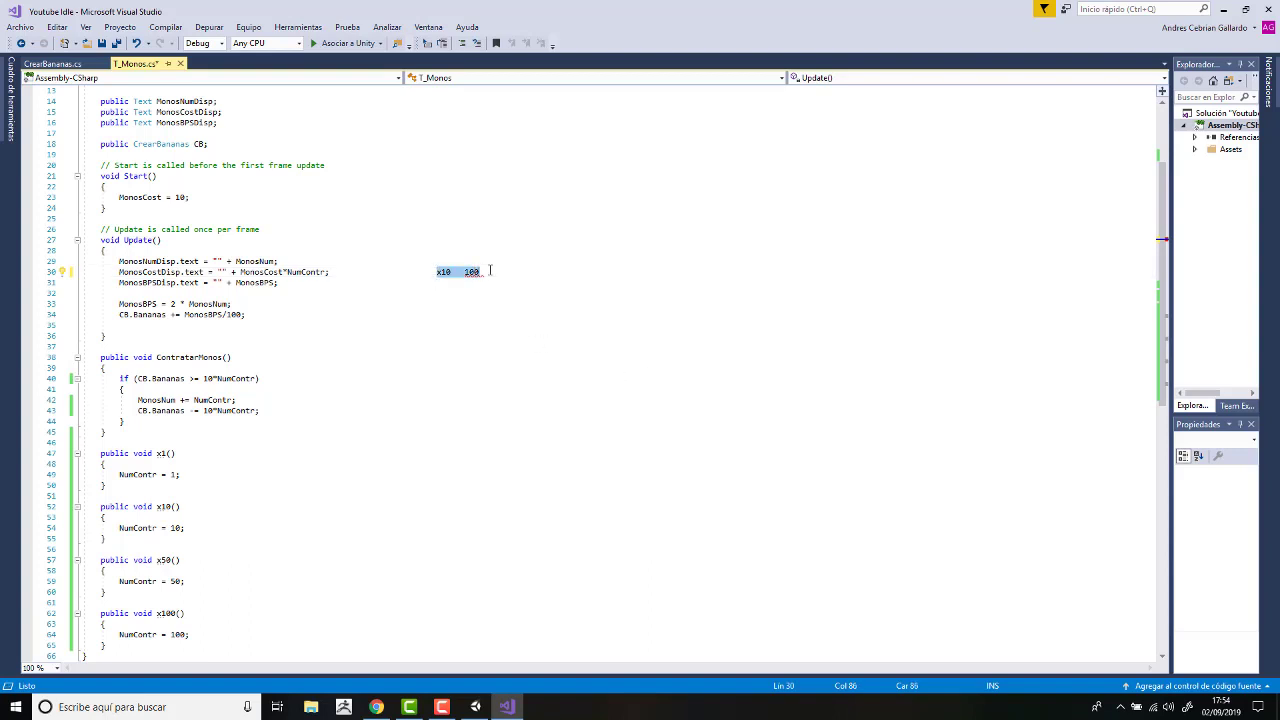
{"action": "key", "text": "BackSpace"}
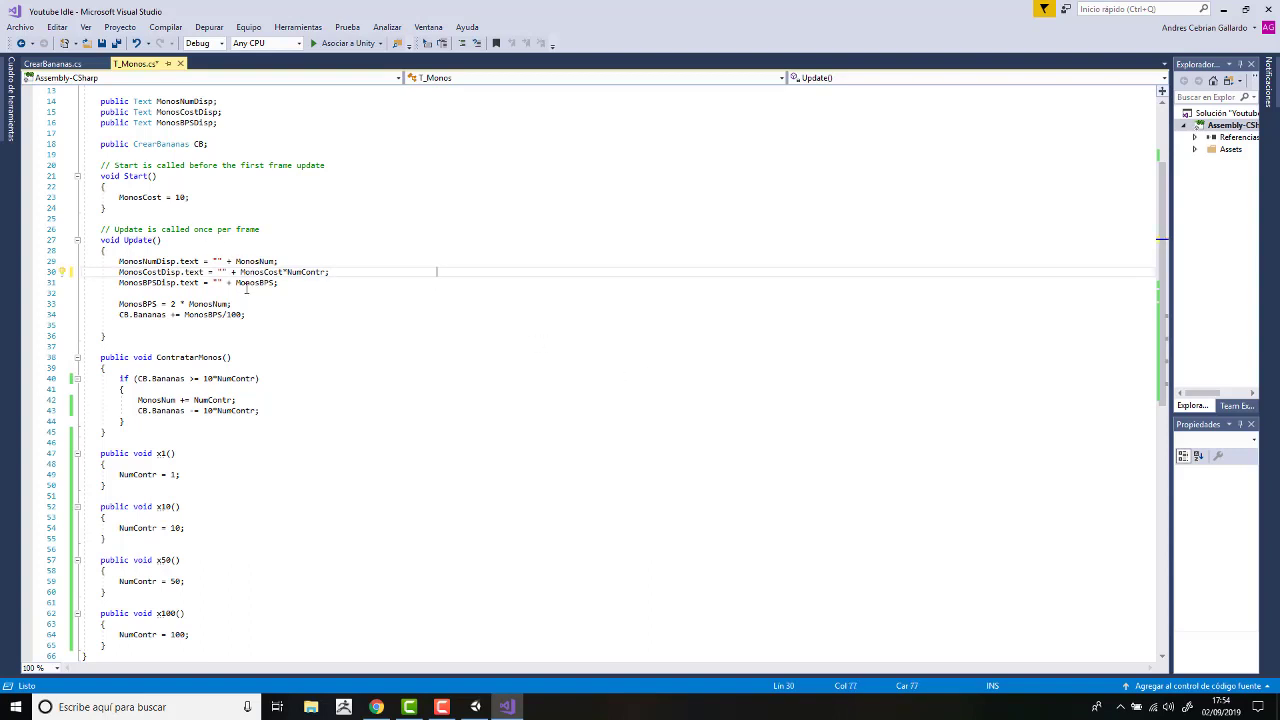
Make the cost line read "x" + NumContr + " " + MonosCost*NumContr and save the script.
{"action": "left_click", "coordinate": [222, 271]}
{"action": "type", "text": "x"}
{"action": "key", "text": "Right"}
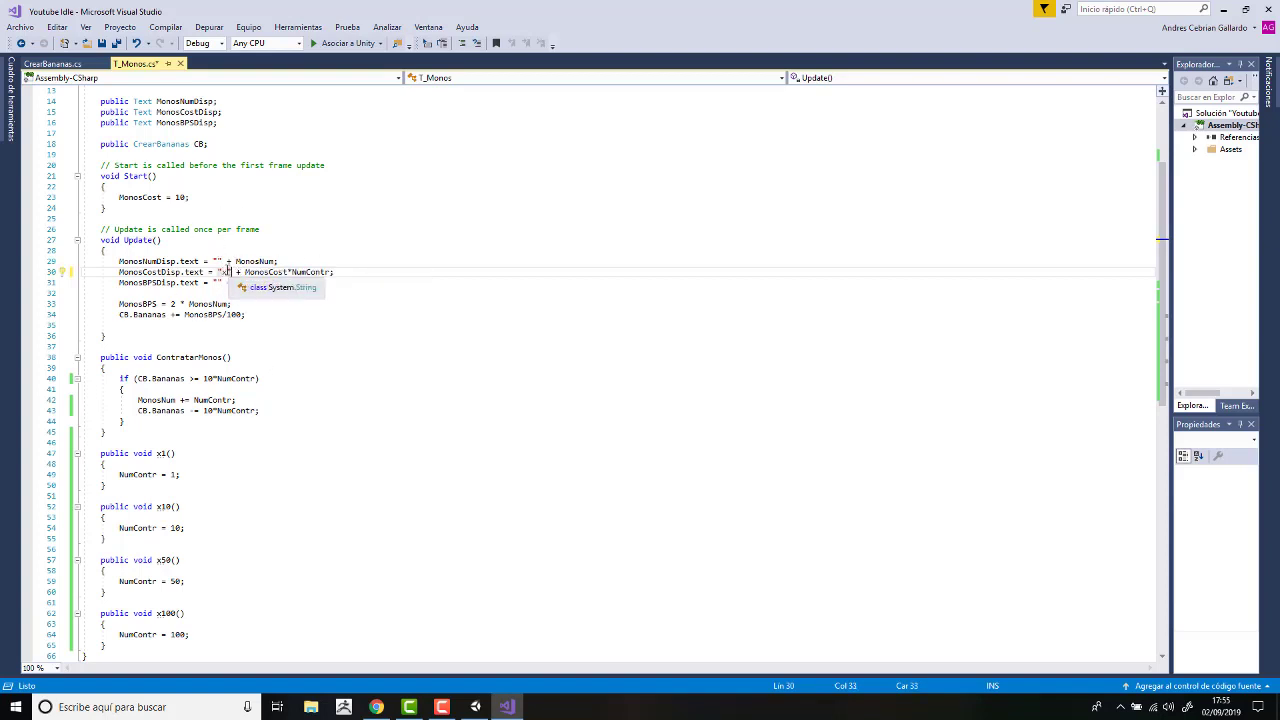
{"action": "type", "text": "\"x "}
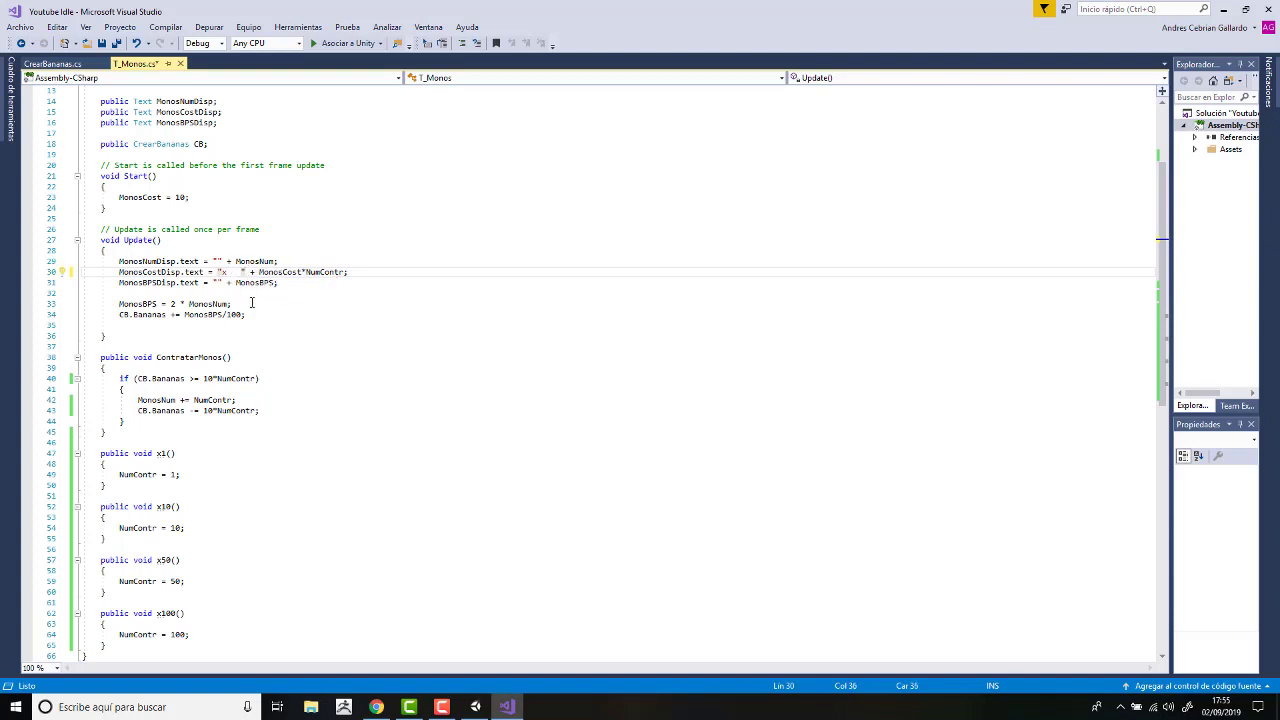
{"action": "type", "text": "  \"+"}
{"action": "type", "text": " NumContr"}
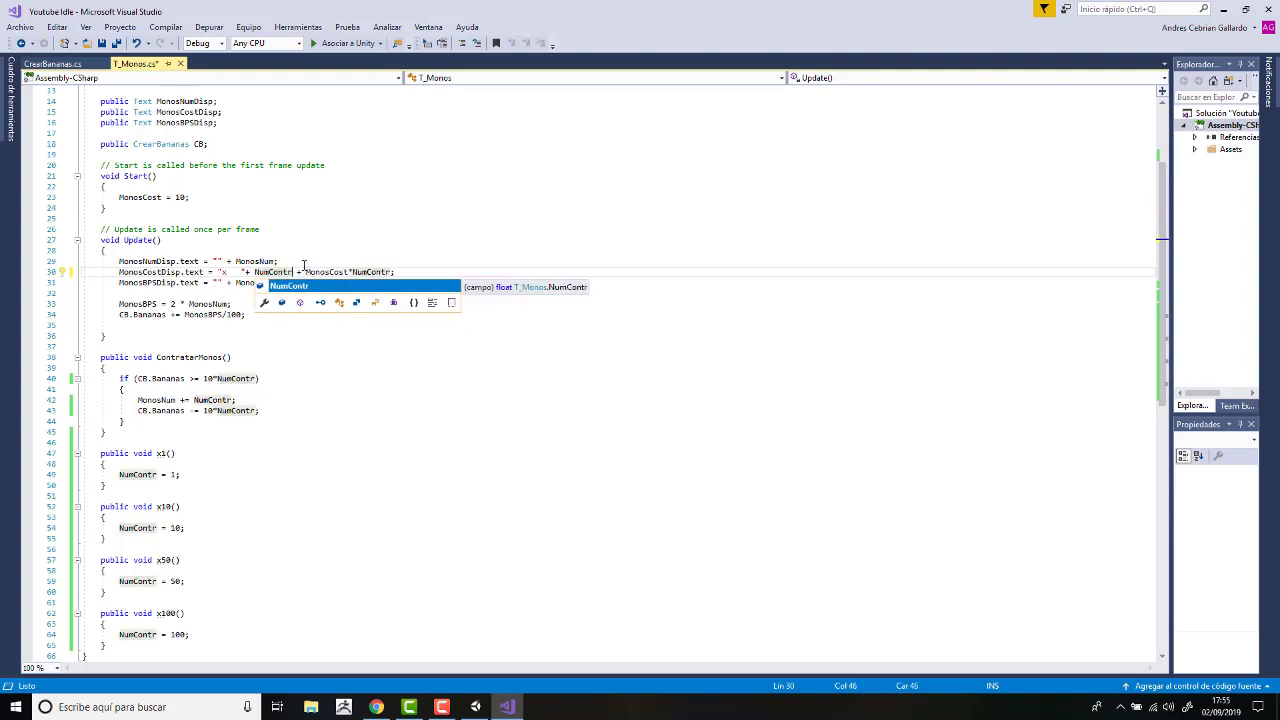
{"action": "key", "text": "Escape"}
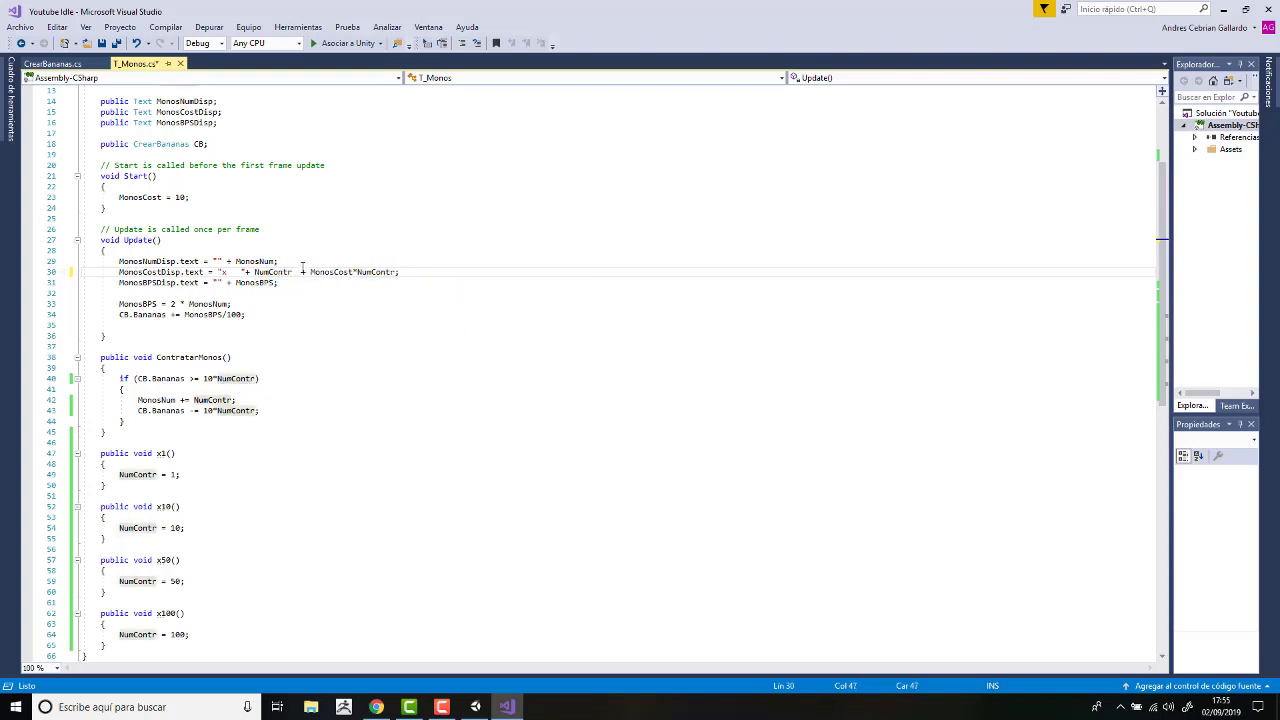
{"action": "type", "text": "+ "}
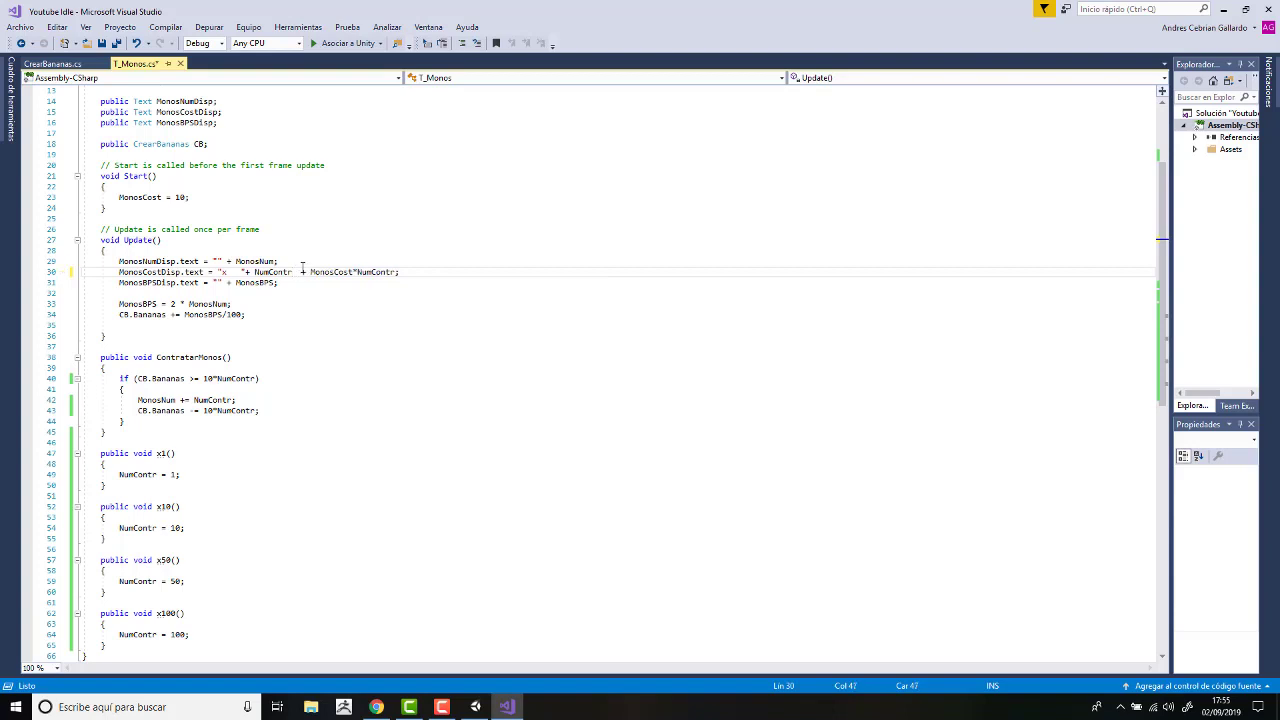
{"action": "type", "text": "\" \""}
{"action": "left_click", "coordinate": [240, 272]}
{"action": "key", "text": "BackSpace"}
{"action": "key", "text": "BackSpace"}
{"action": "key", "text": "BackSpace"}
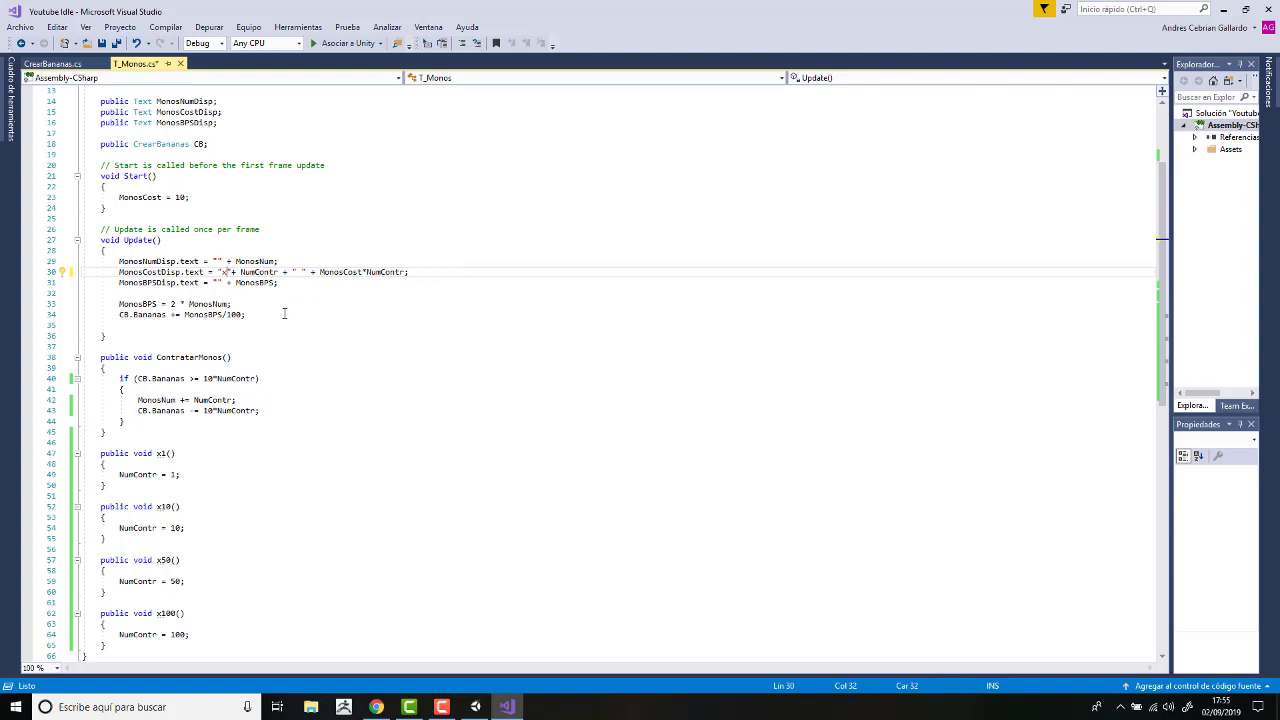
{"action": "left_click", "coordinate": [299, 272]}
{"action": "left_click", "coordinate": [101, 45]}
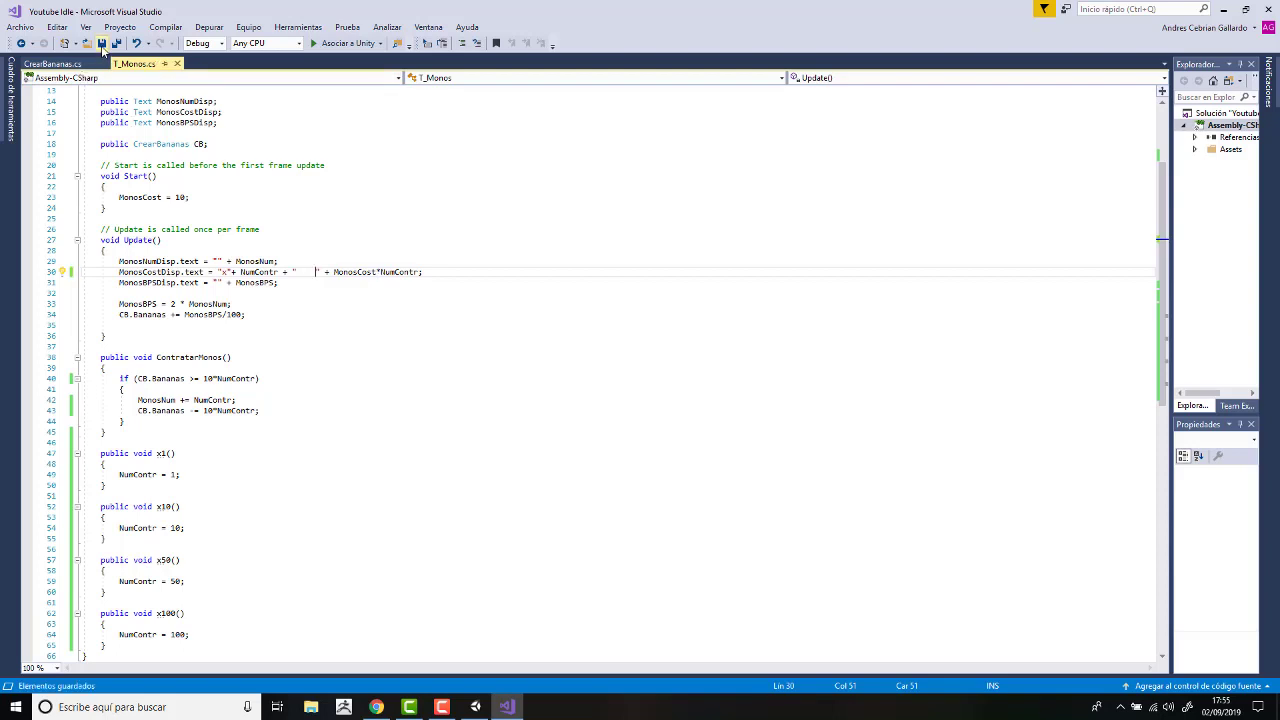
Play-test the x1, x10 and x100 buttons until the label reads X100 1000, then view TreebeardCostChart.png.
{"action": "left_click", "coordinate": [475, 707]}
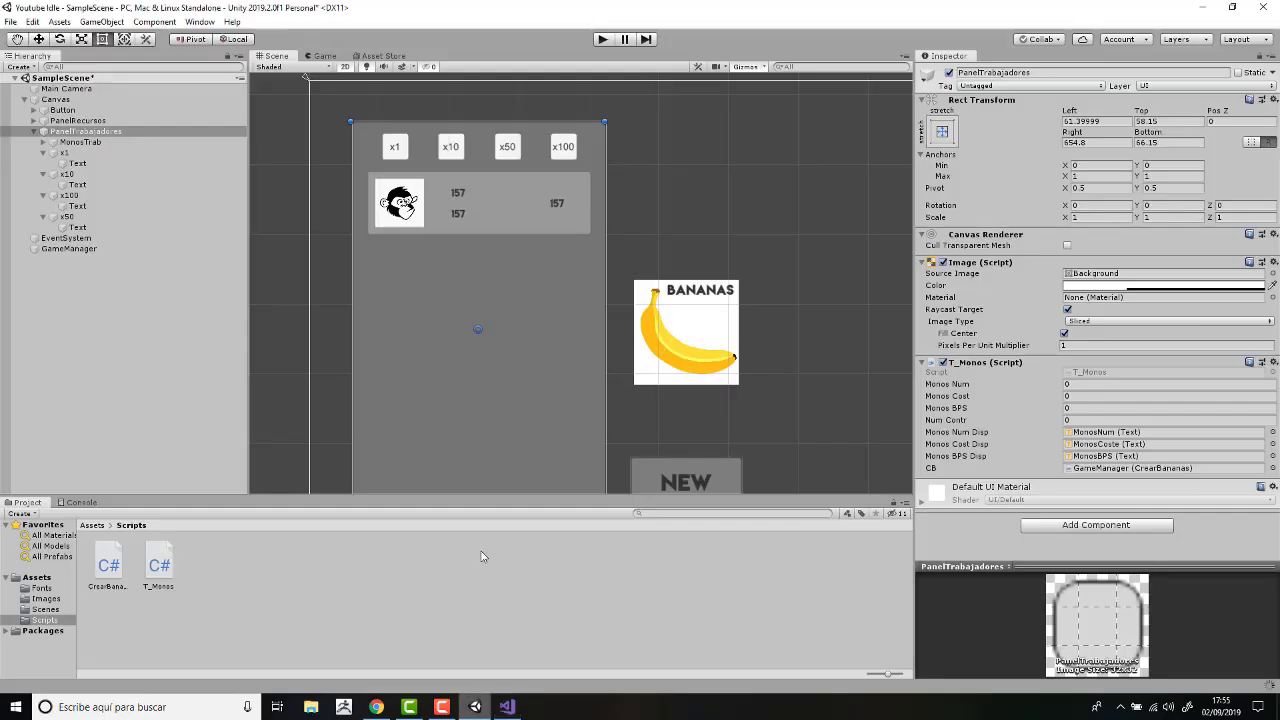
{"action": "left_click", "coordinate": [604, 45]}
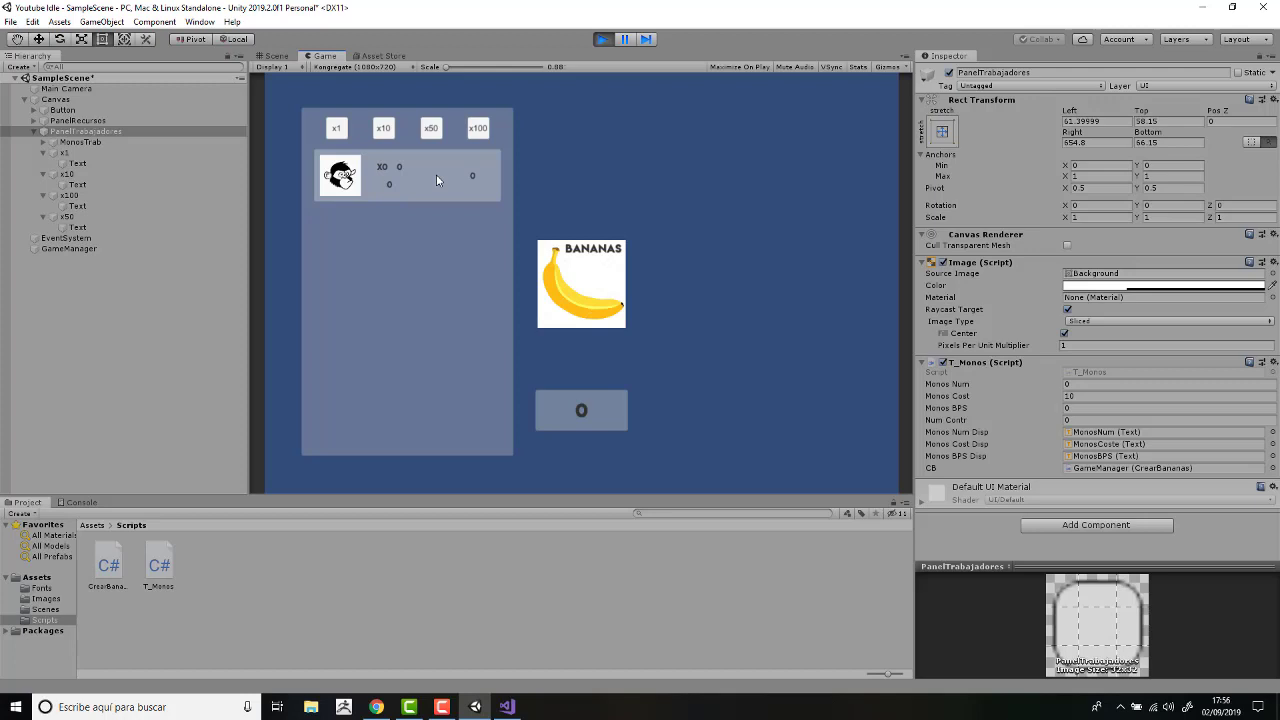
{"action": "left_click", "coordinate": [338, 129]}
{"action": "left_click", "coordinate": [381, 133]}
{"action": "left_click", "coordinate": [478, 131]}
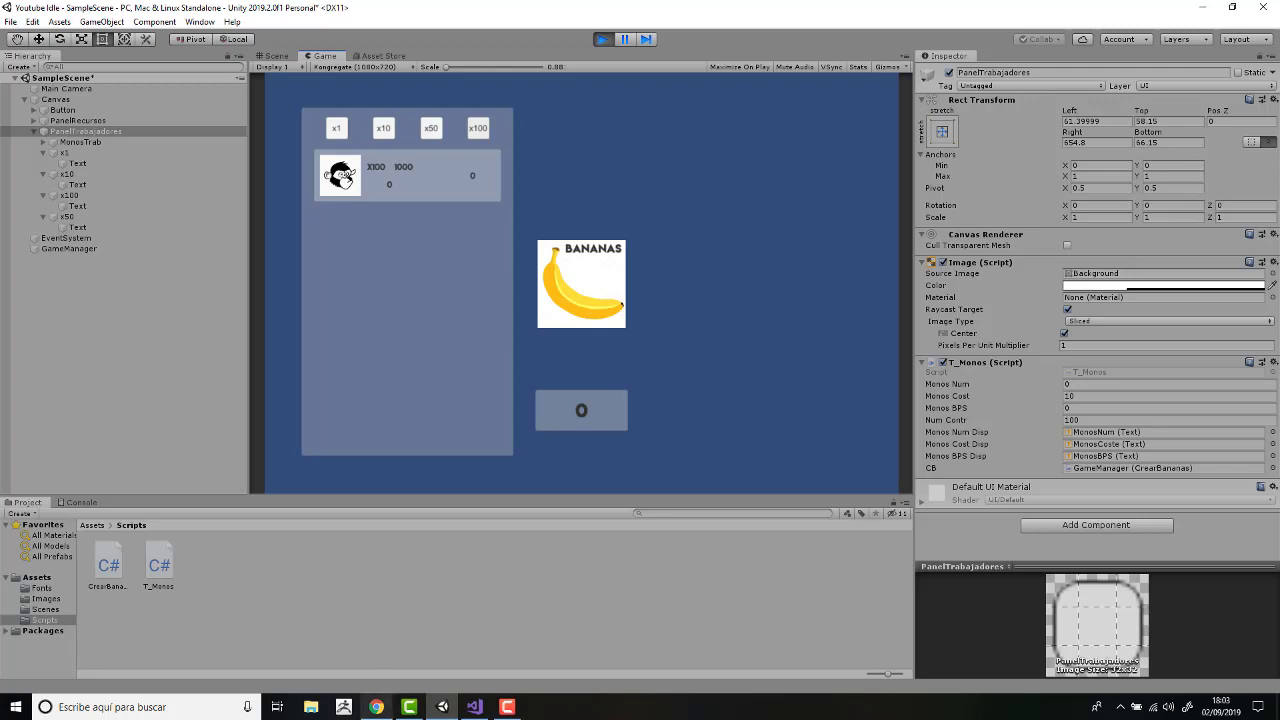
{"action": "left_click", "coordinate": [376, 707]}
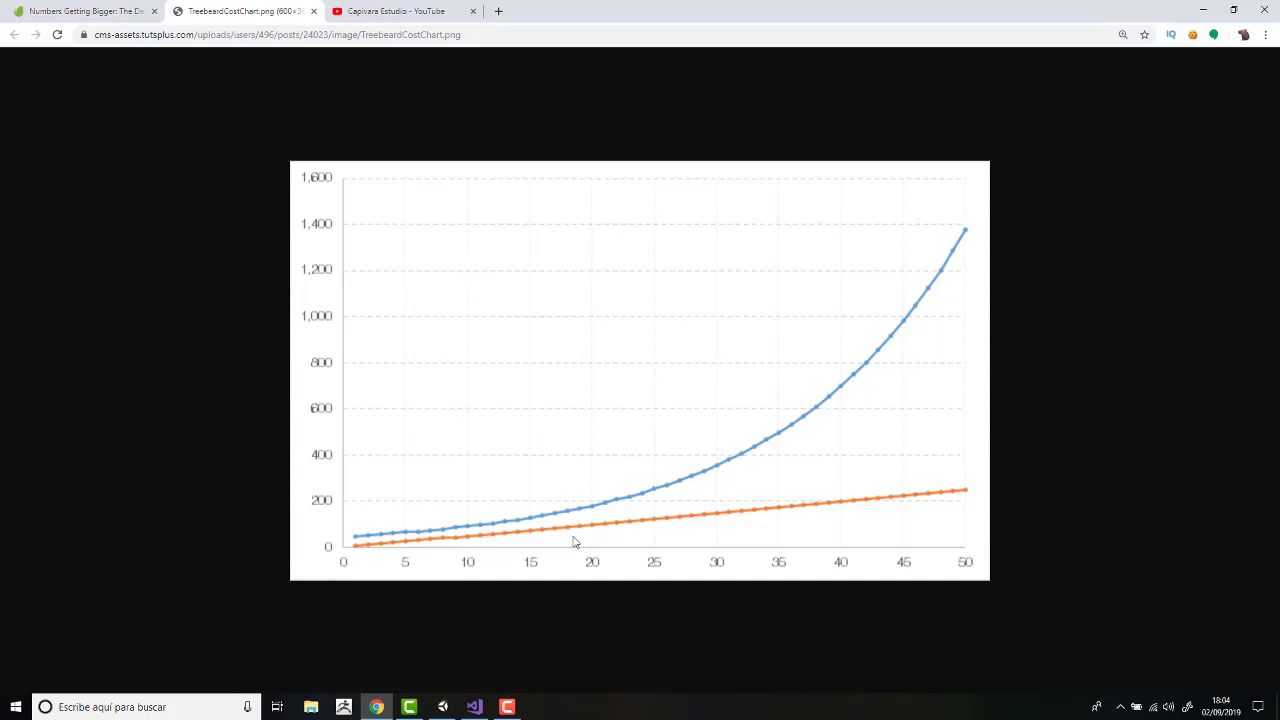
Return from Chrome to the Unity editor and stop the play test.
{"action": "left_click", "coordinate": [441, 708]}
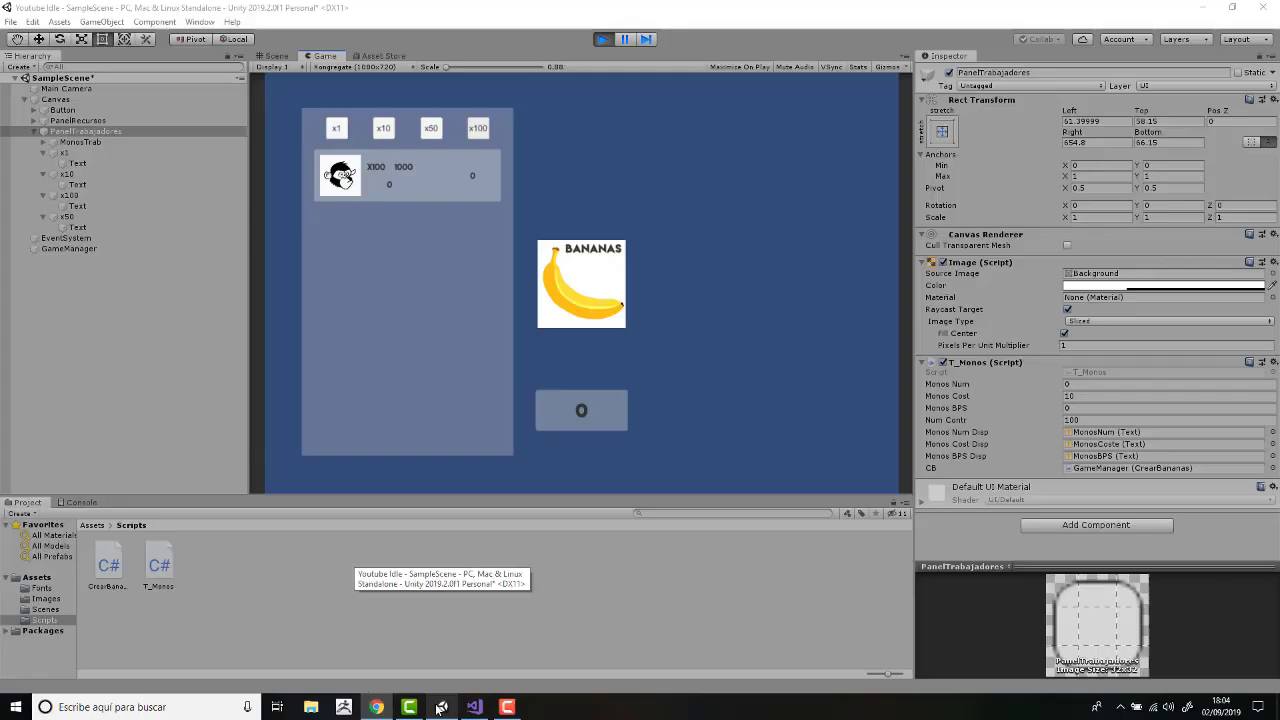
{"action": "left_click", "coordinate": [599, 38]}
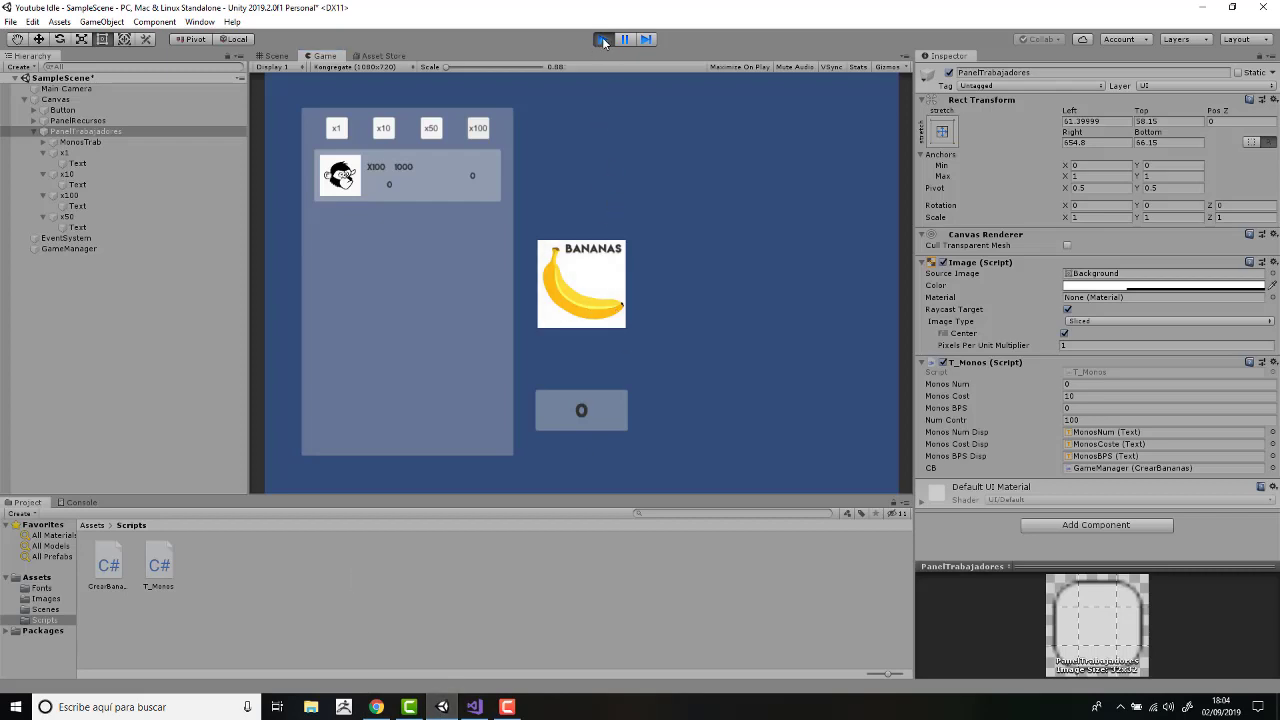